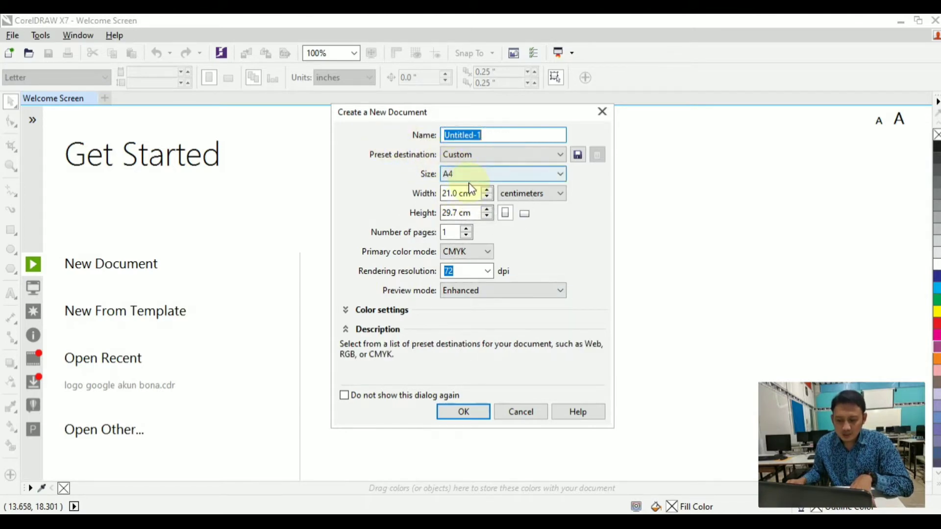
- Create a new document in centimeters with a width of 300 cm and a height of 90 cm
left_click(518, 197)
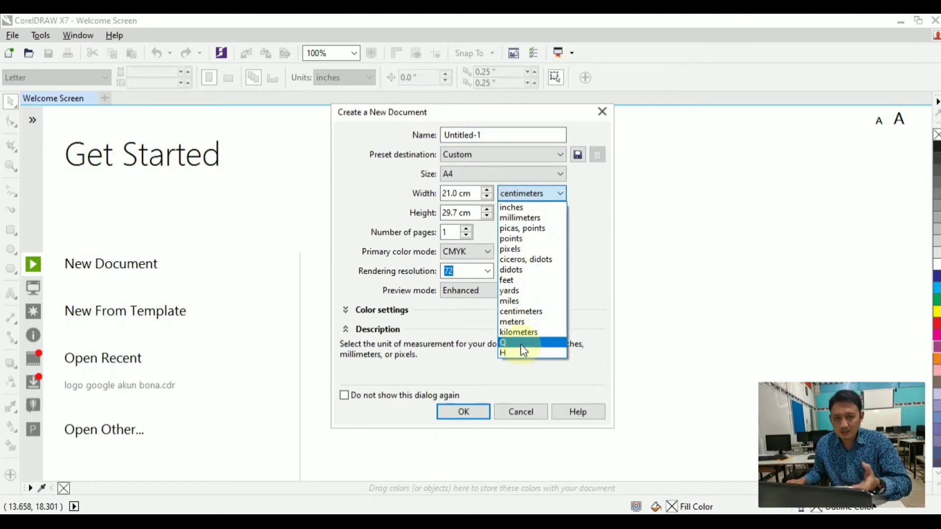
left_click(529, 314)
left_click(463, 197)
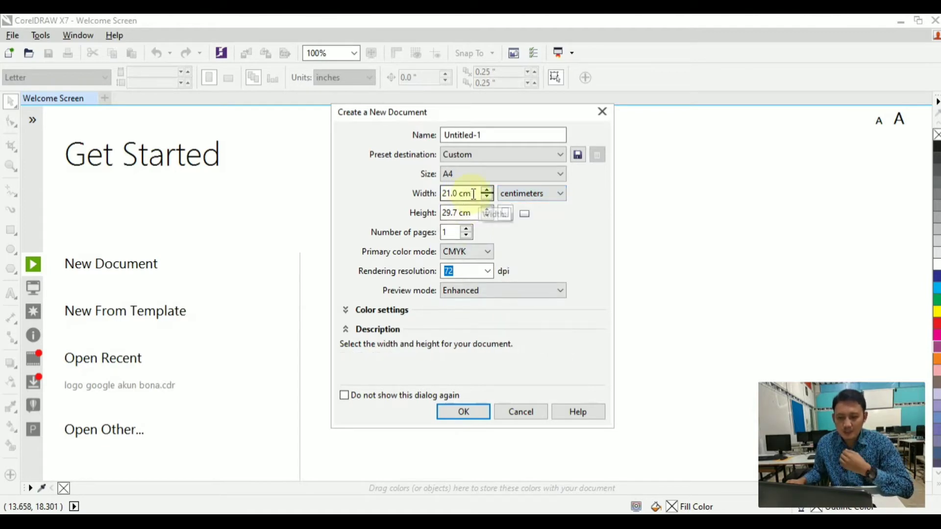
left_click_drag(479, 193, 437, 193)
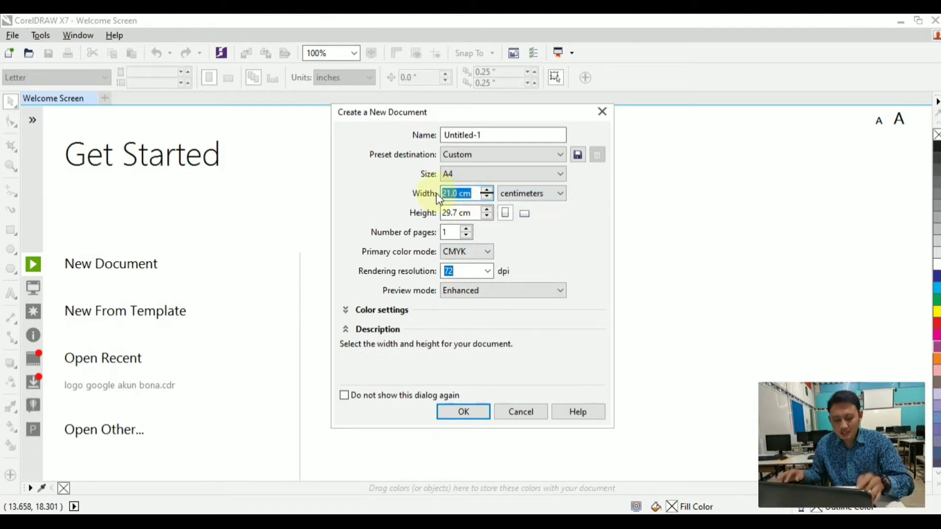
type("300")
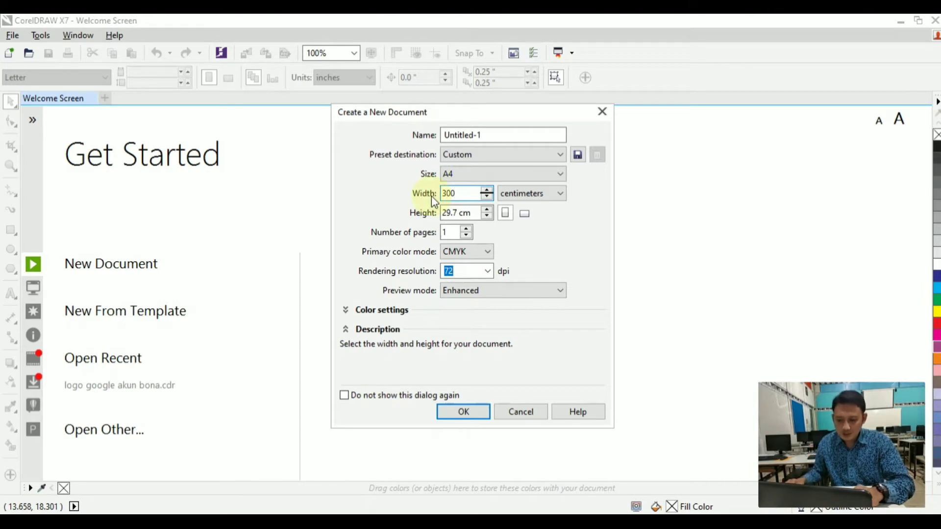
left_click_drag(478, 212, 443, 221)
type("90")
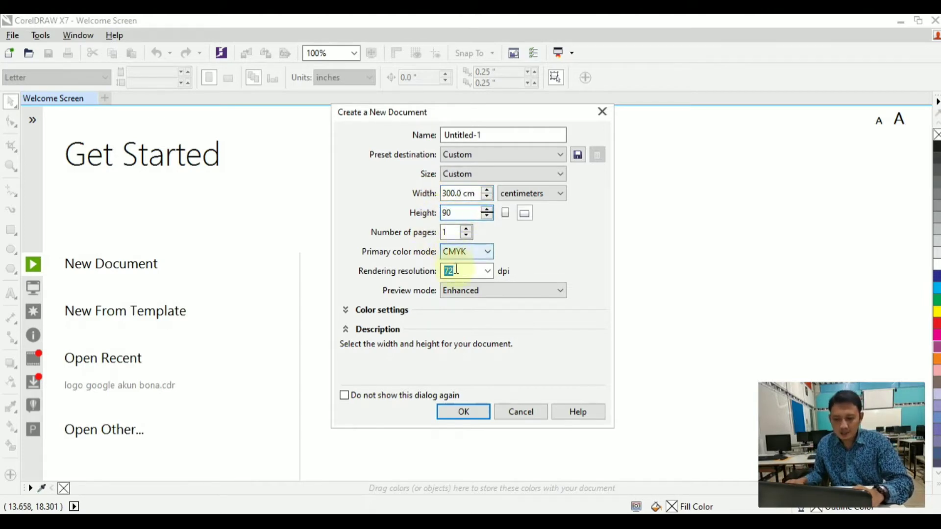
left_click(456, 411)
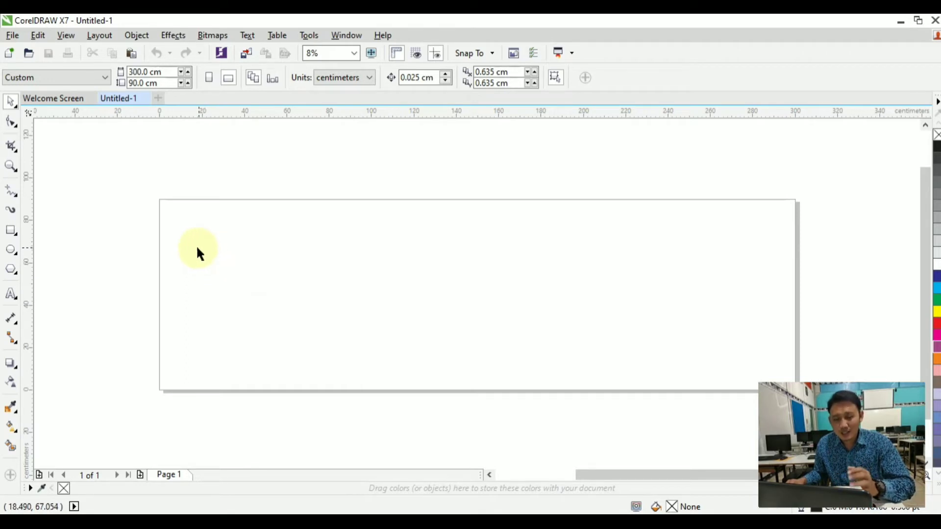
- Change the page size to A4 and set the document units to centimeters
left_click(76, 72)
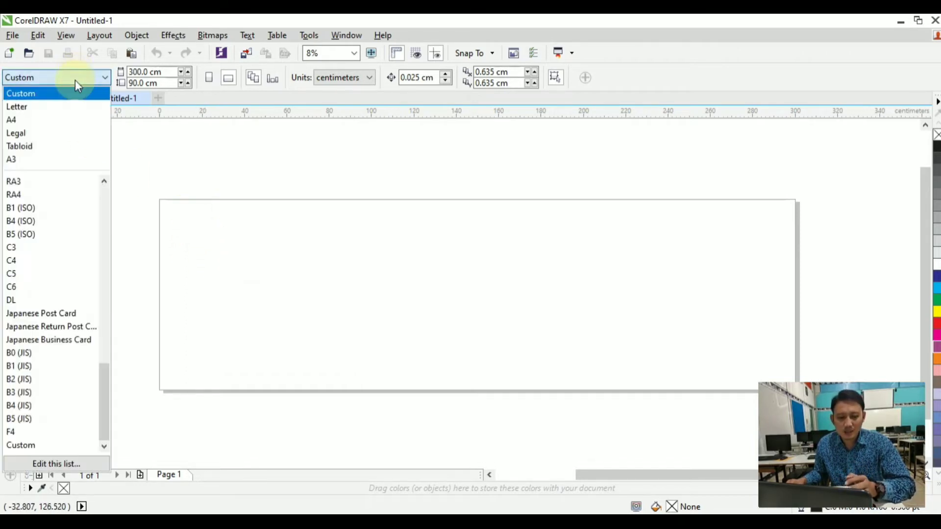
left_click(19, 121)
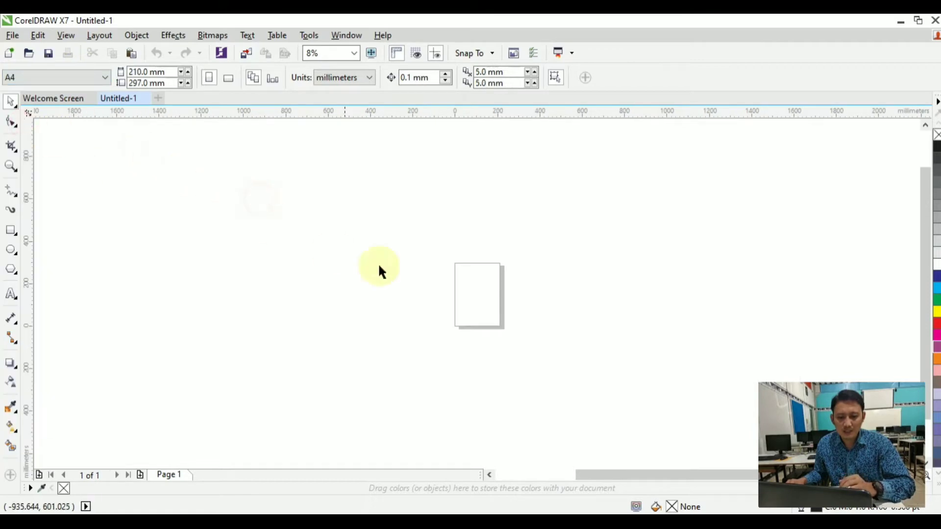
left_click(143, 70)
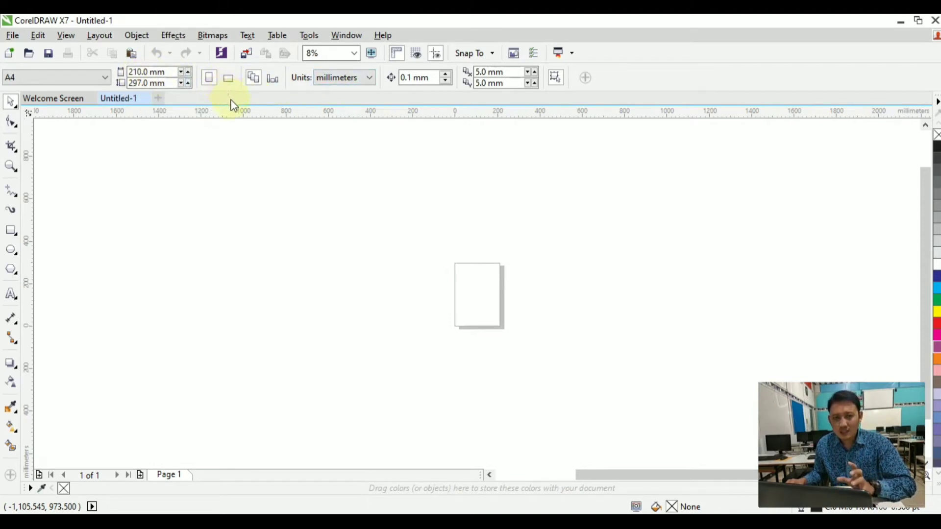
left_click(345, 78)
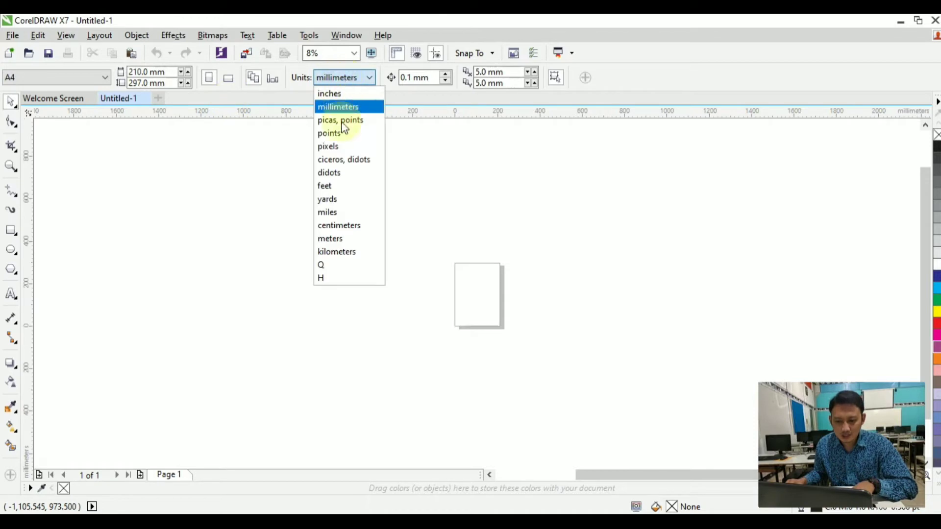
left_click(346, 224)
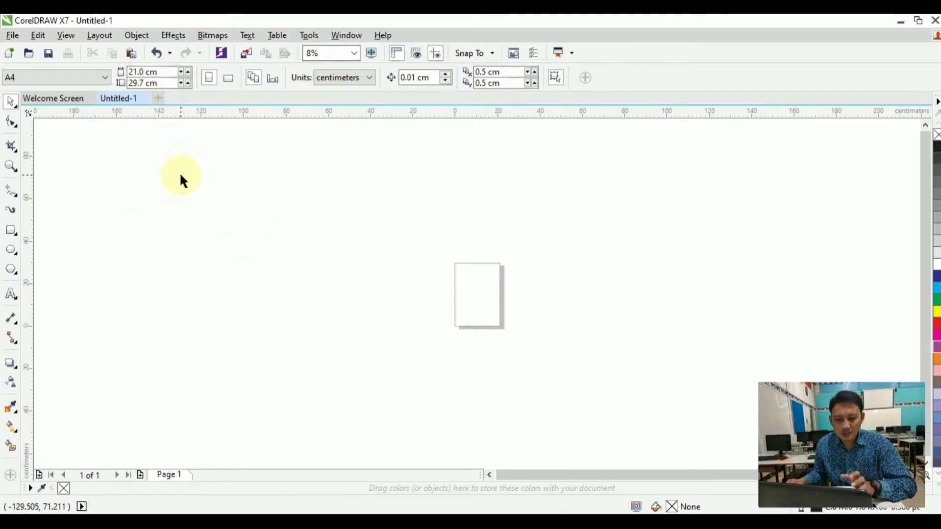
- Set the page dimensions to 300 cm wide and 90 cm high
left_click(159, 72)
left_click_drag(159, 72, 130, 73)
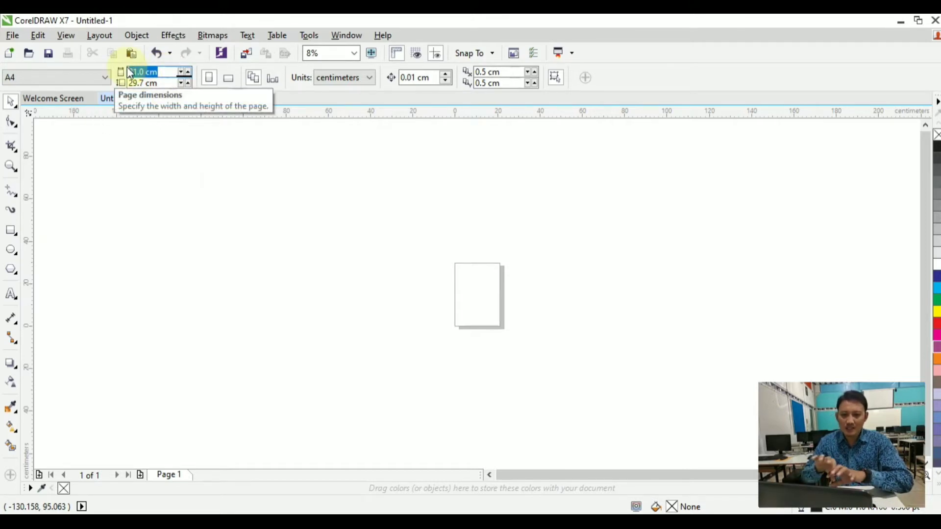
type("300")
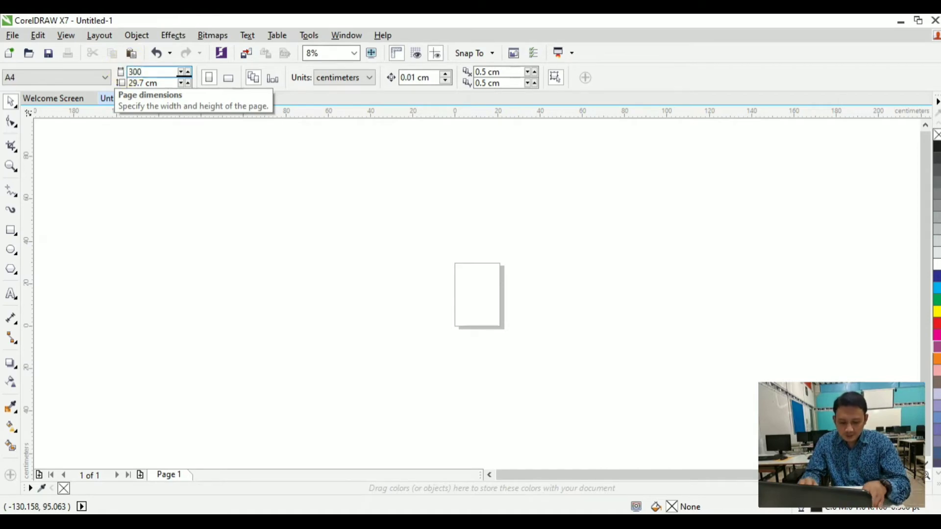
key("Tab")
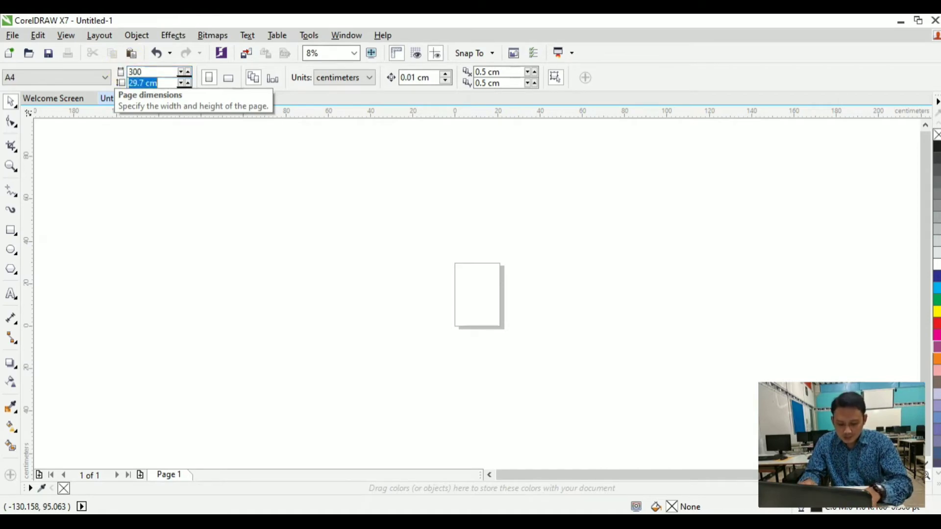
type("90")
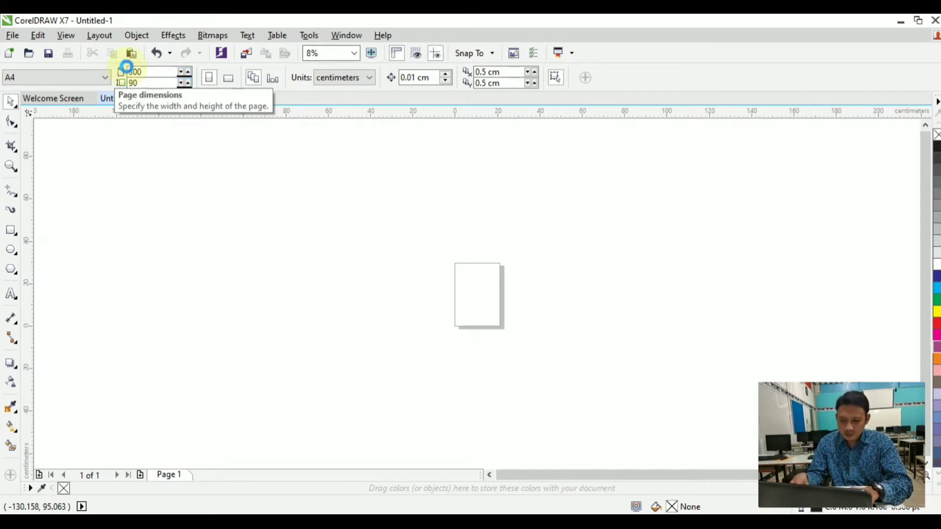
key("Return")
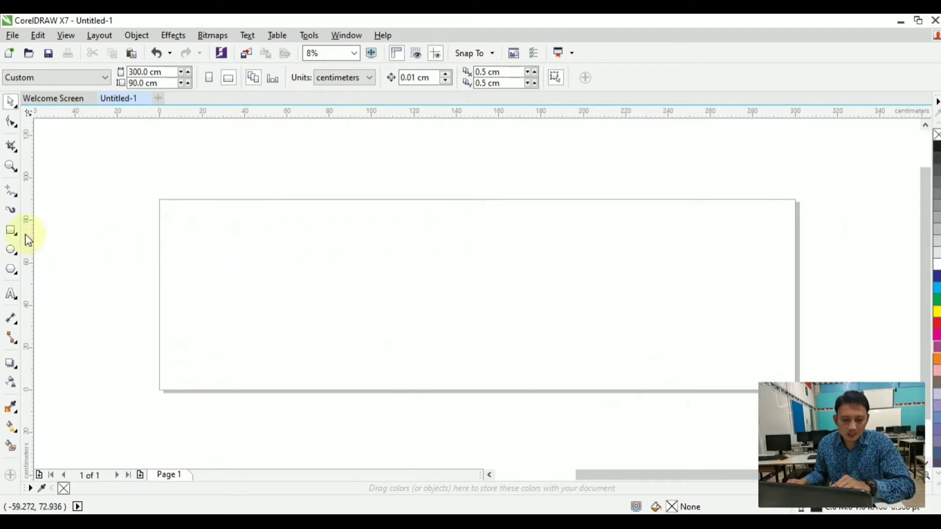
- Draw a rectangle about 60 cm wide and 38 cm high across the page's upper-left edge
left_click(12, 230)
left_click_drag(215, 171, 342, 251)
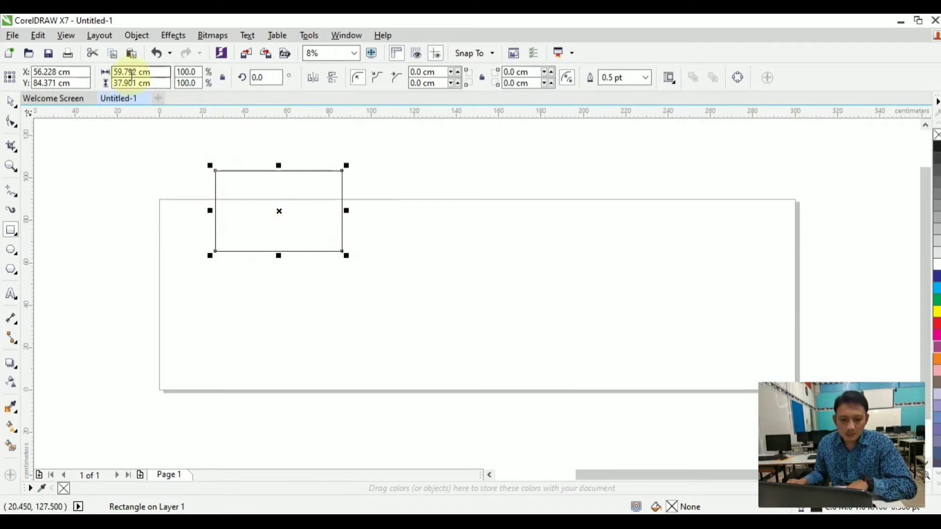
key("ctrl")
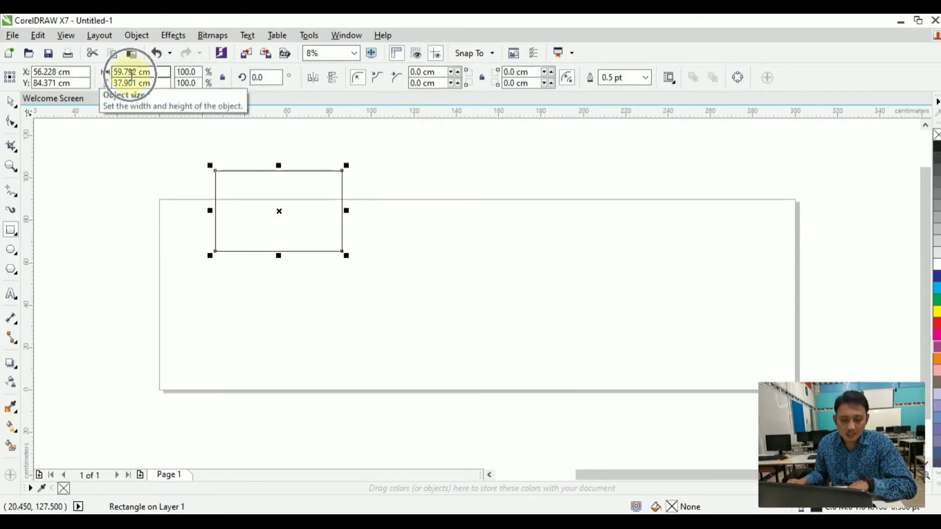
- Resize the drawn rectangle to 300 cm wide and 90 cm high
double_click(139, 75)
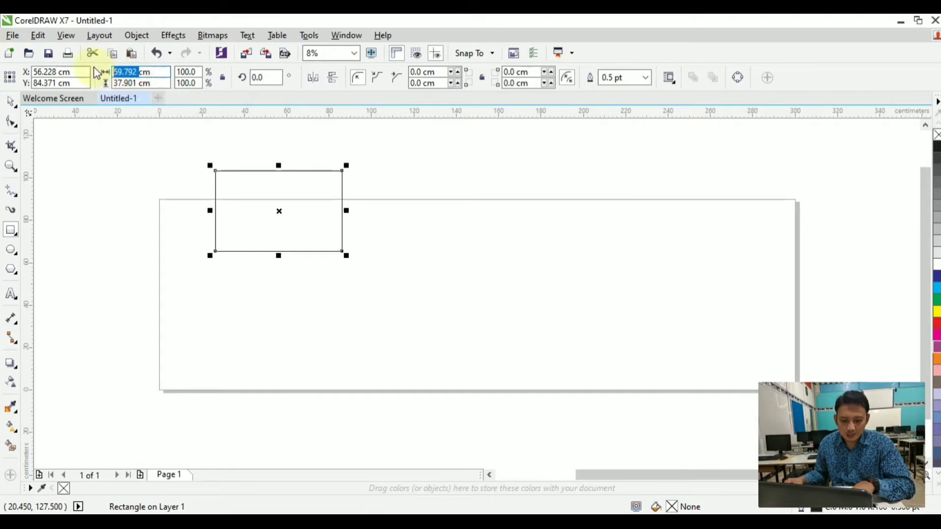
type("300")
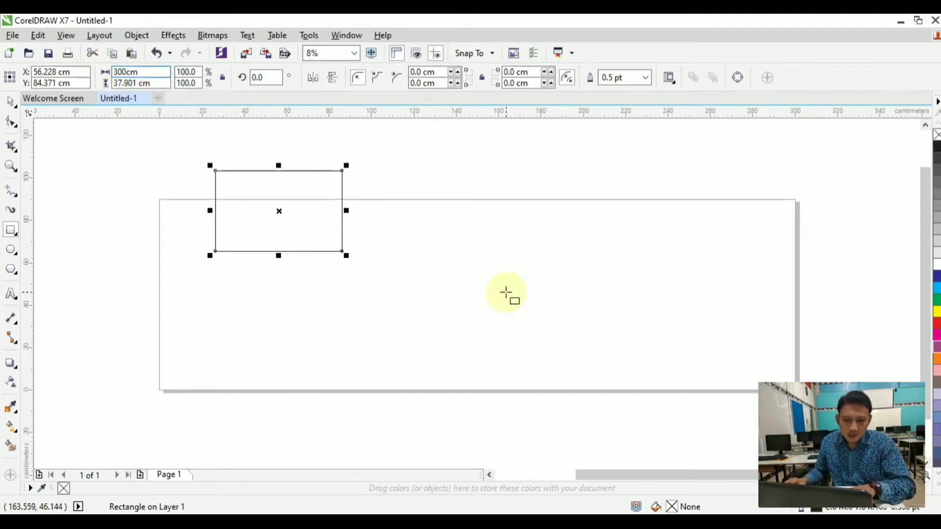
key("ctrl")
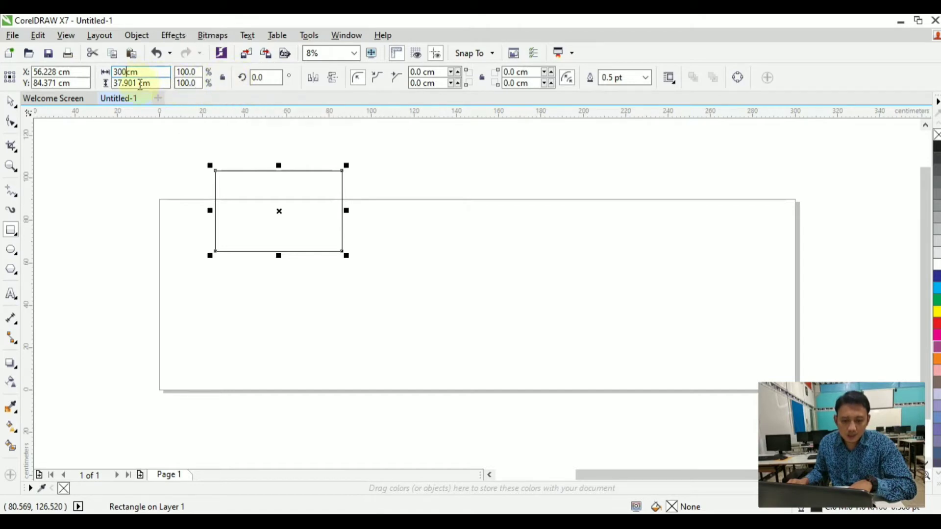
key("Tab")
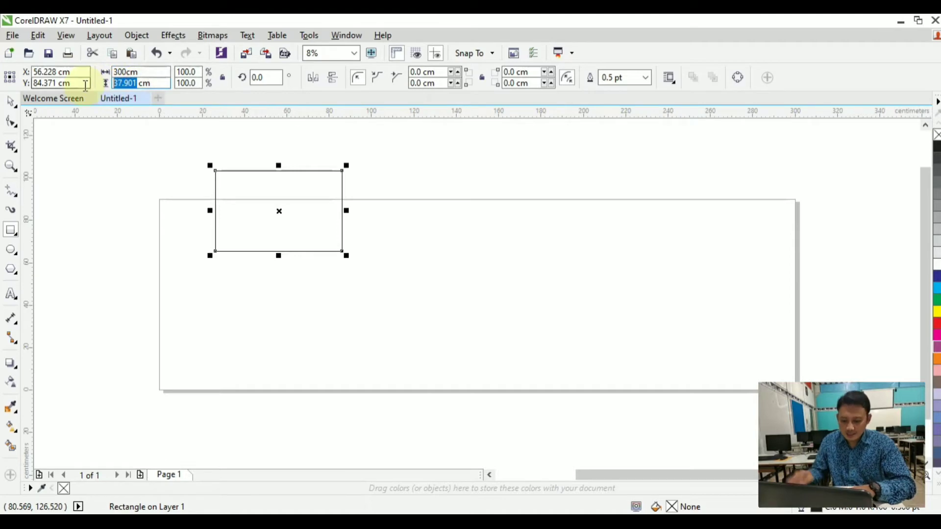
type("90")
key("Return")
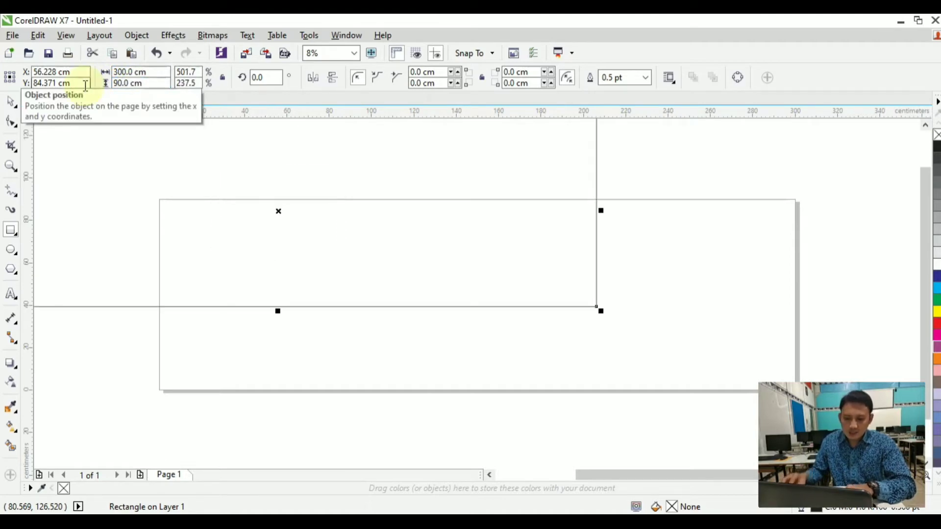
left_click(132, 72)
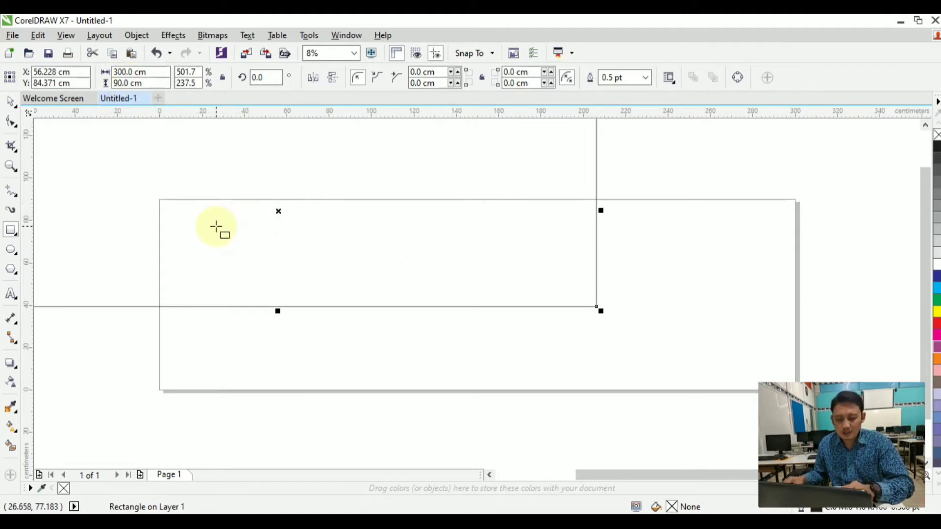
- Center the rectangle on the page, move it off-center, and center it on the page again
key("p")
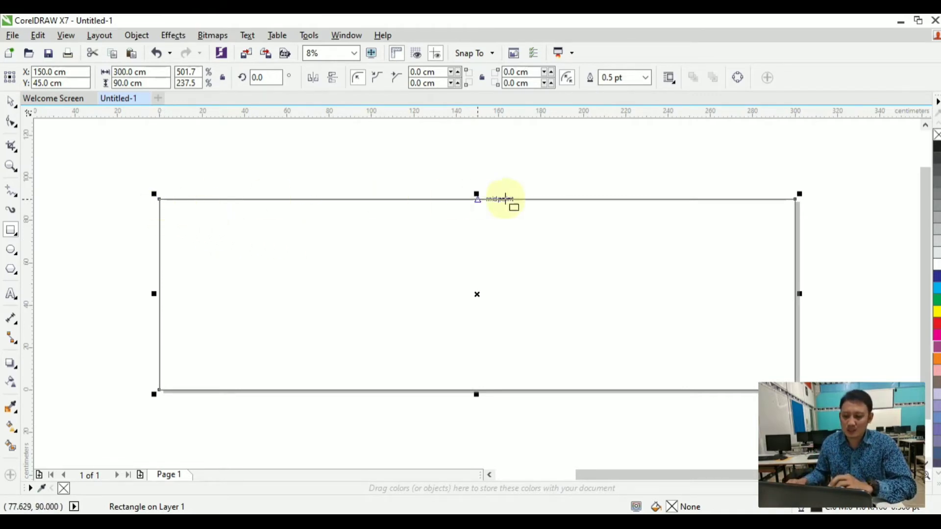
left_click(10, 103)
left_click_drag(294, 269, 182, 198)
left_click(161, 337)
left_click(221, 162)
key("p")
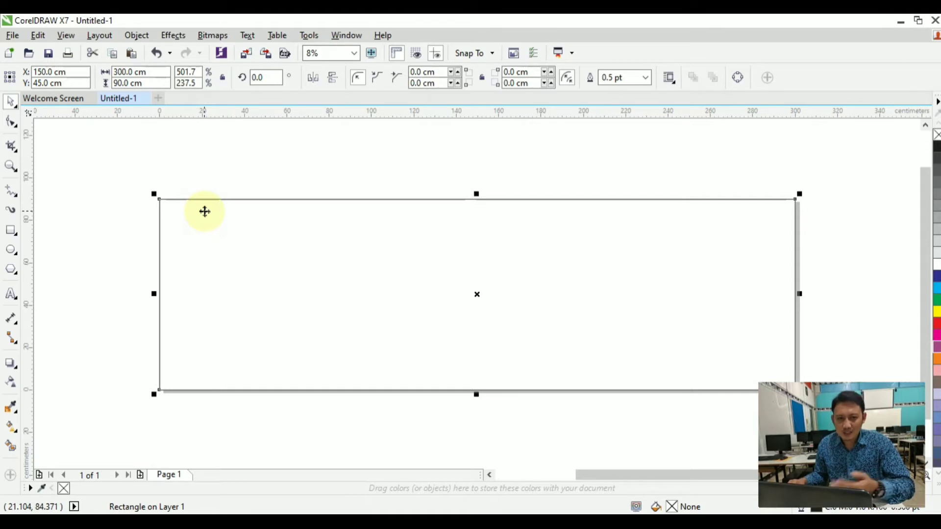
- Delete the rectangle that covers the page
left_click(236, 159)
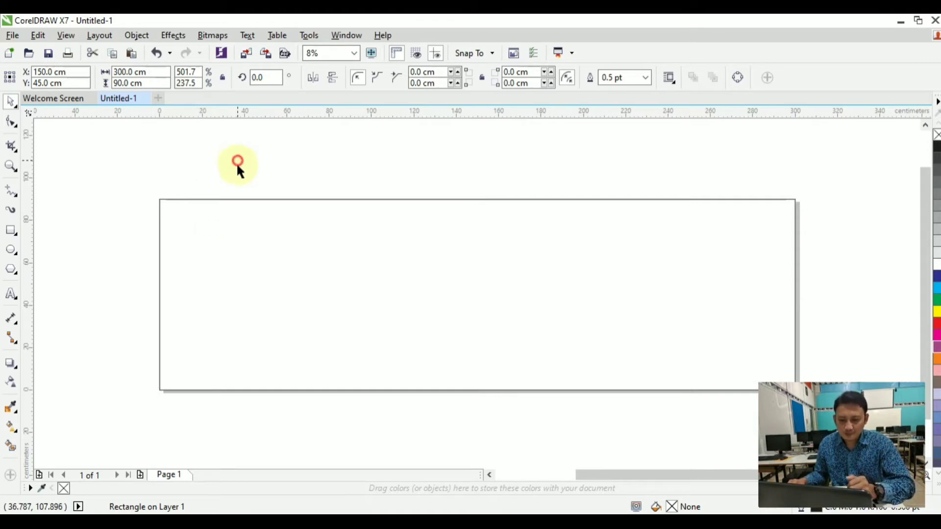
left_click(246, 224)
key("Delete")
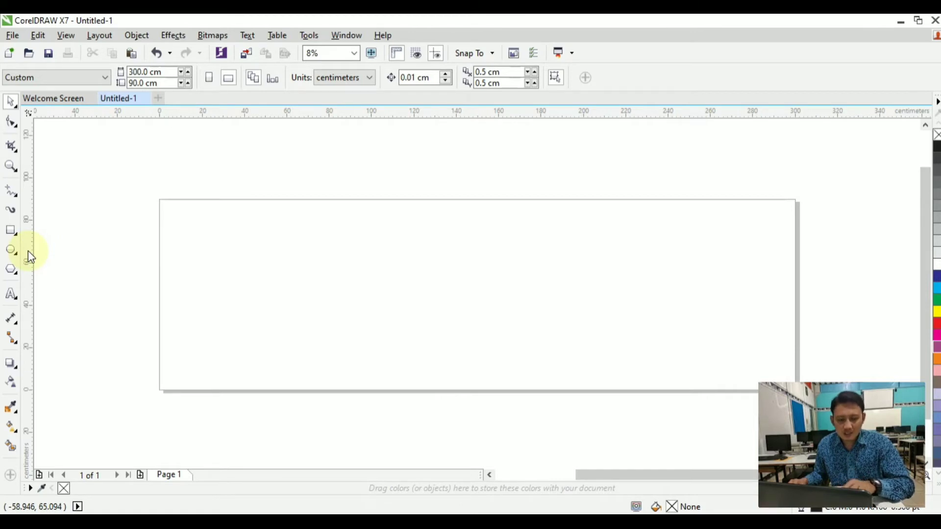
- Create a page-sized rectangle automatically with the Rectangle tool and deselect it
double_click(11, 230)
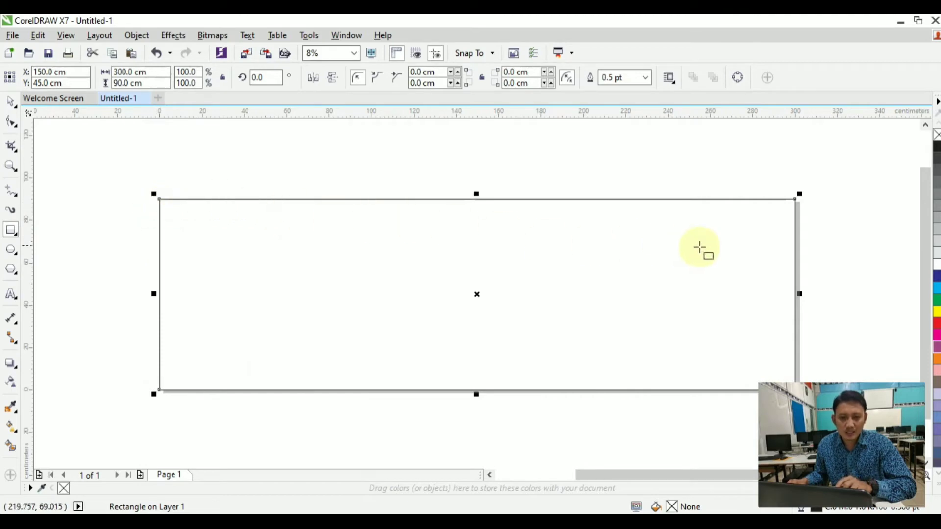
left_click(11, 102)
left_click(89, 186)
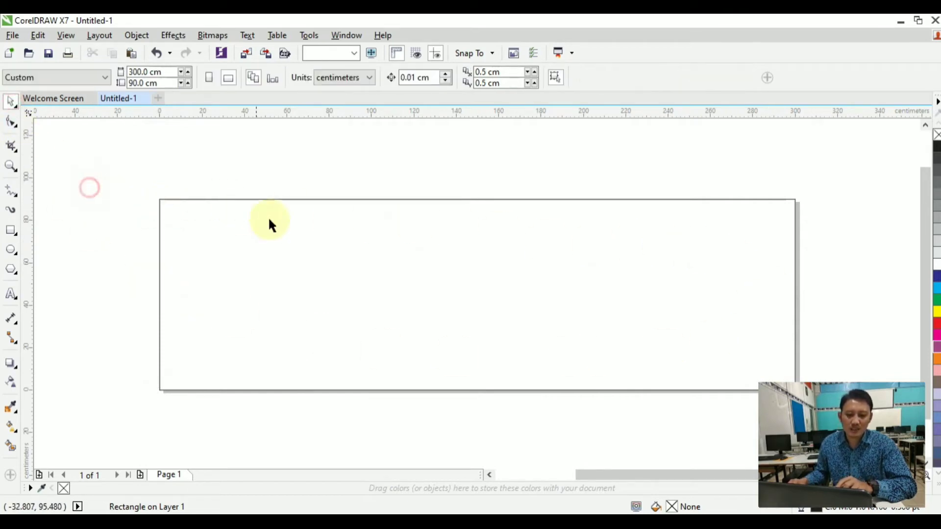
- Fill the page-sized rectangle with red (C:0 M:100 Y:100 K:0) and deselect it
left_click(12, 166)
left_click_drag(143, 181, 838, 422)
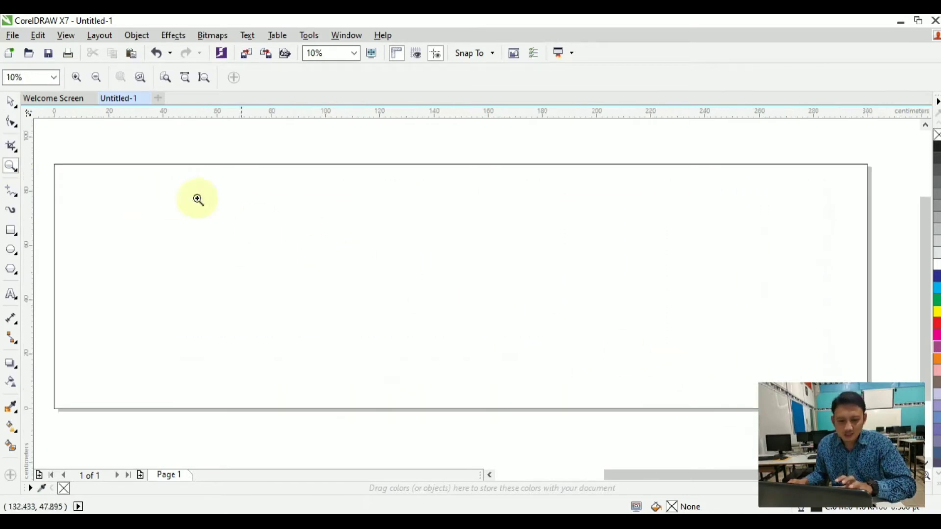
left_click(10, 102)
left_click(101, 142)
left_click(158, 238)
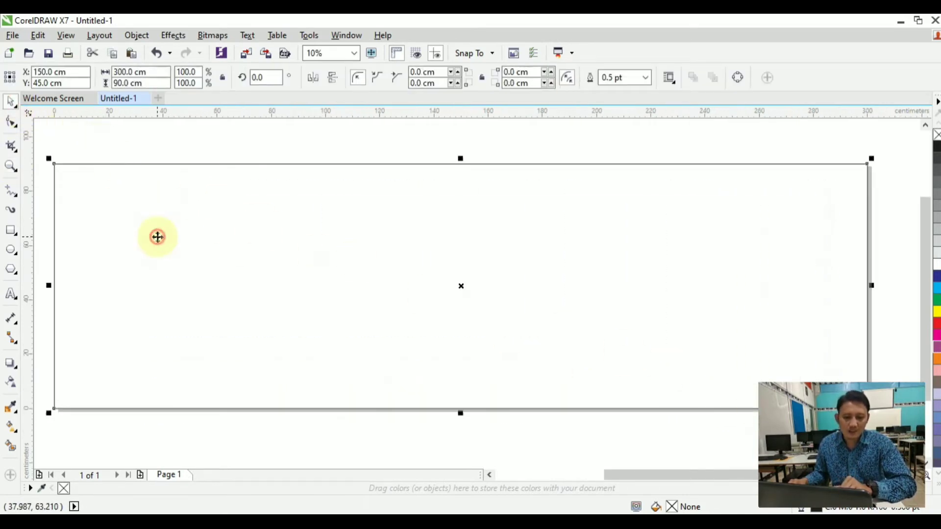
left_click(936, 327)
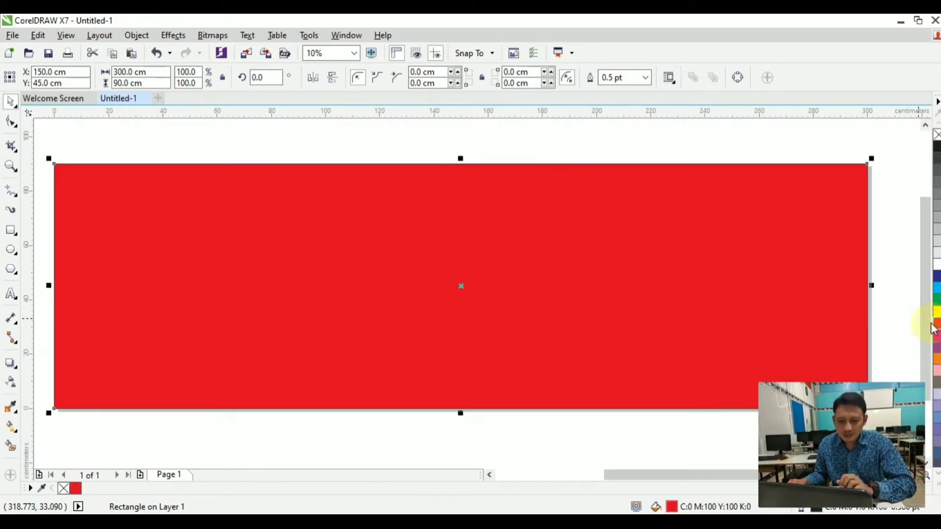
left_click(226, 149)
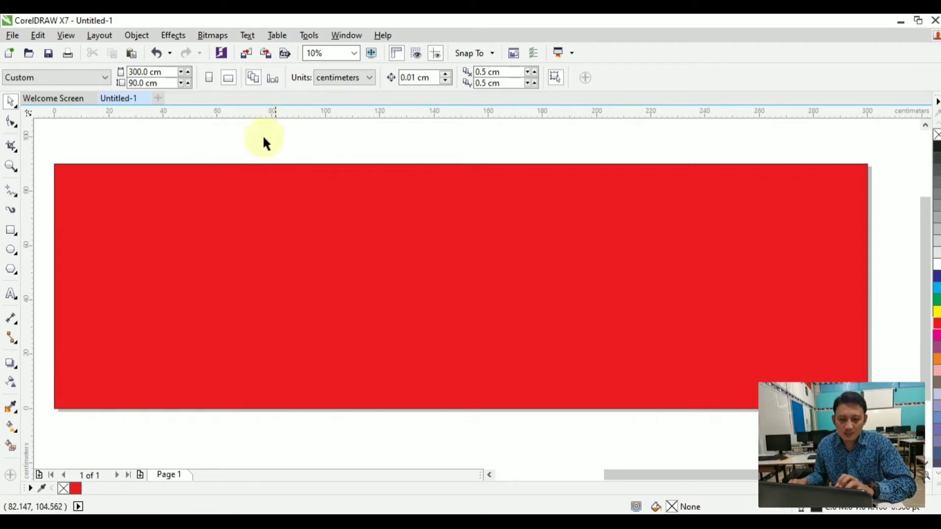
scroll(151, 195, "down", 2)
scroll(146, 195, "up", 2)
left_click_drag(608, 478, 596, 477)
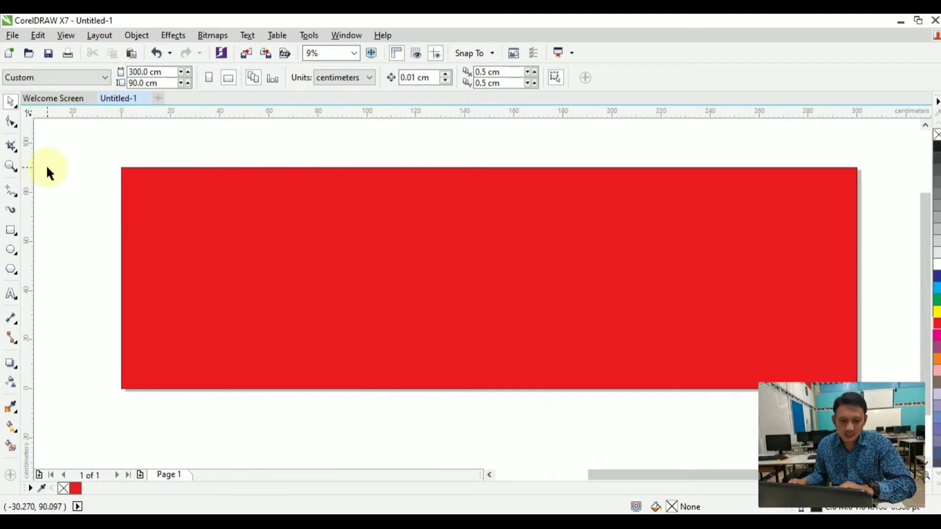
- Draw an ellipse about 109 cm wide and 102 cm high over the page's left end, centred near X 17, Y 46 cm
left_click(11, 250)
left_click_drag(44, 140, 311, 420)
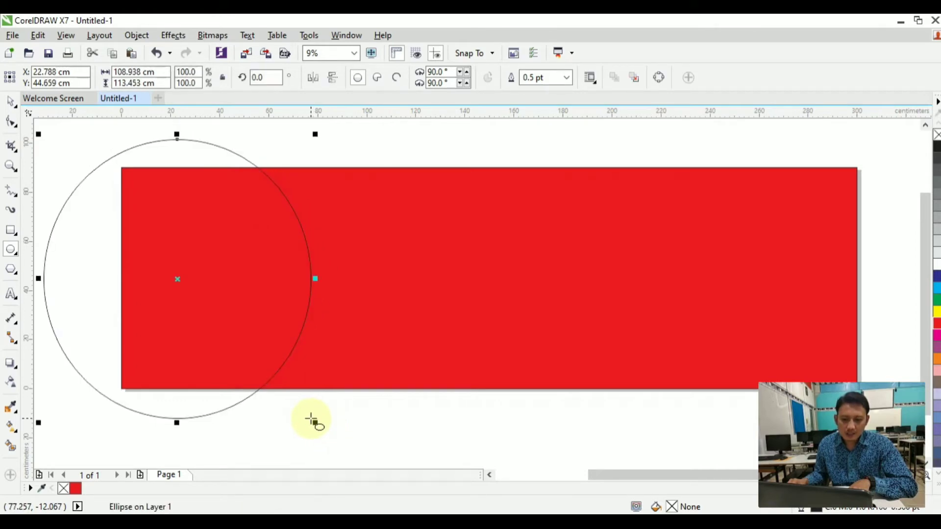
left_click_drag(175, 422, 178, 405)
left_click(13, 104)
left_click_drag(175, 135, 164, 158)
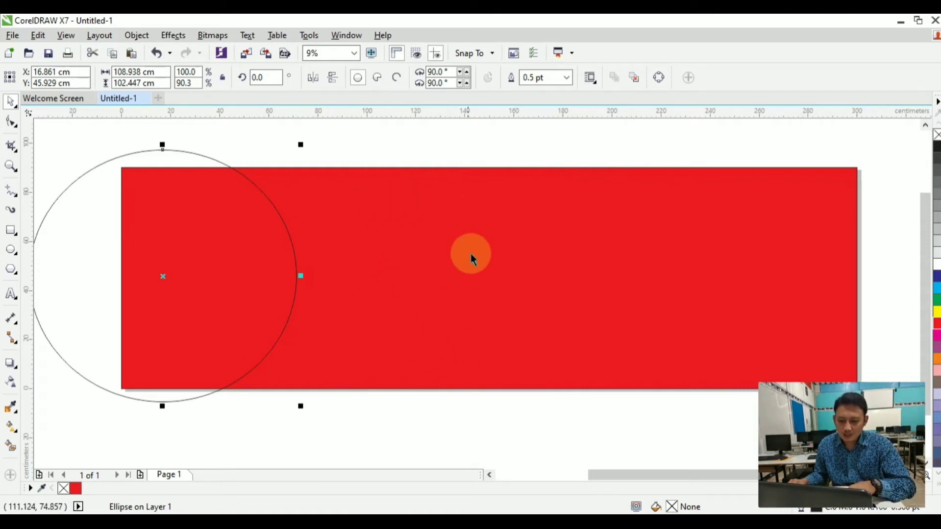
left_click(89, 138)
- Trim the red rectangle with the ellipse so its left end is cut along the ellipse's curve
left_click(151, 195)
left_click(460, 264, "shift")
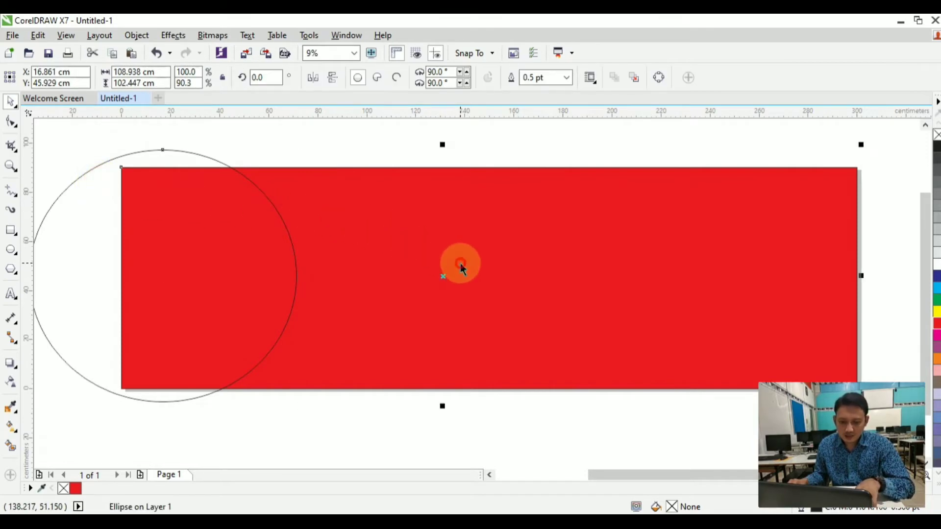
left_click(404, 87)
left_click(336, 147)
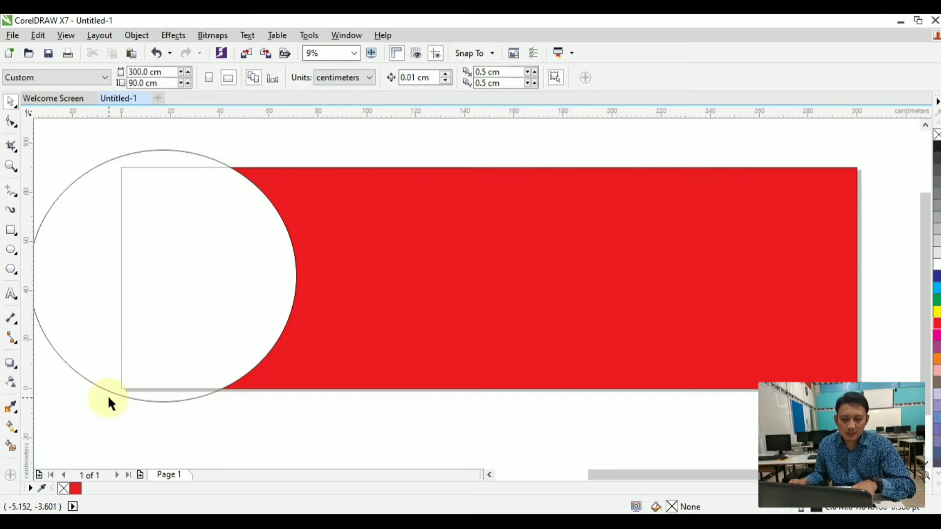
- Intersect a new page-sized rectangle with the ellipse to form the curved left piece and delete the ellipse
double_click(11, 232)
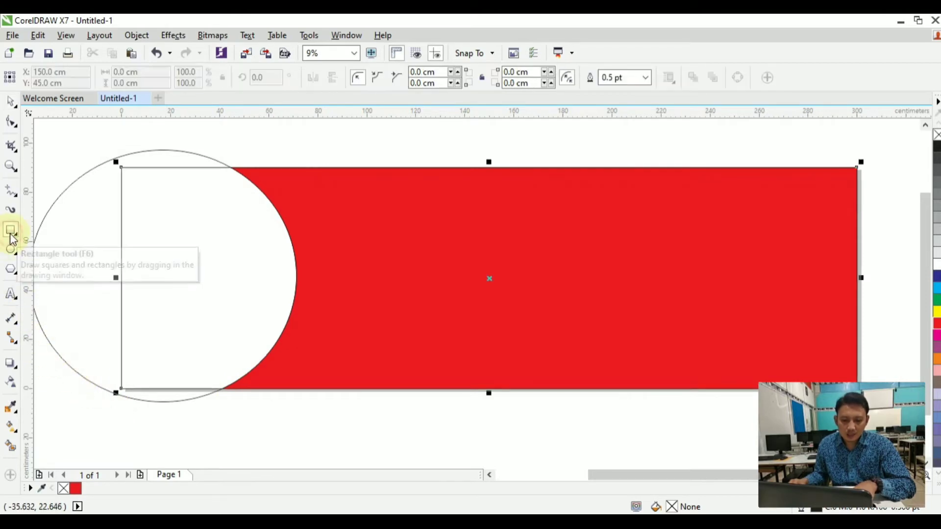
left_click(12, 104)
left_click(87, 206, "shift")
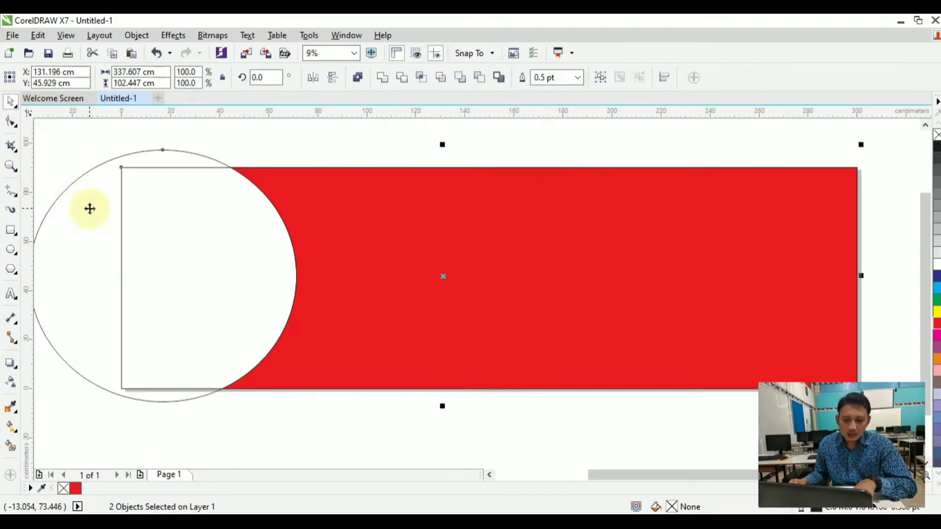
left_click(422, 78)
left_click(335, 137)
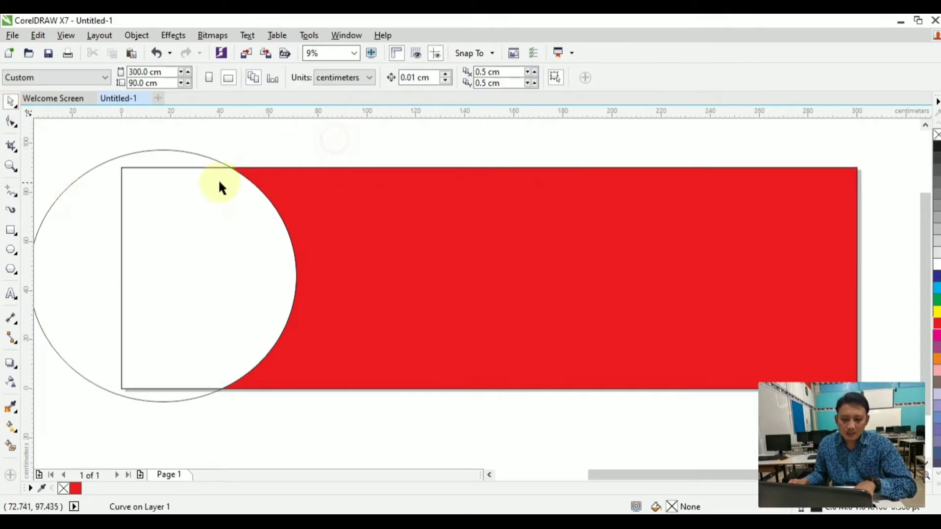
left_click(164, 151)
key("Delete")
- Try a cyan fill (C:100 M:0 Y:0 K:0) on the curved left piece and undo it
left_click(215, 200)
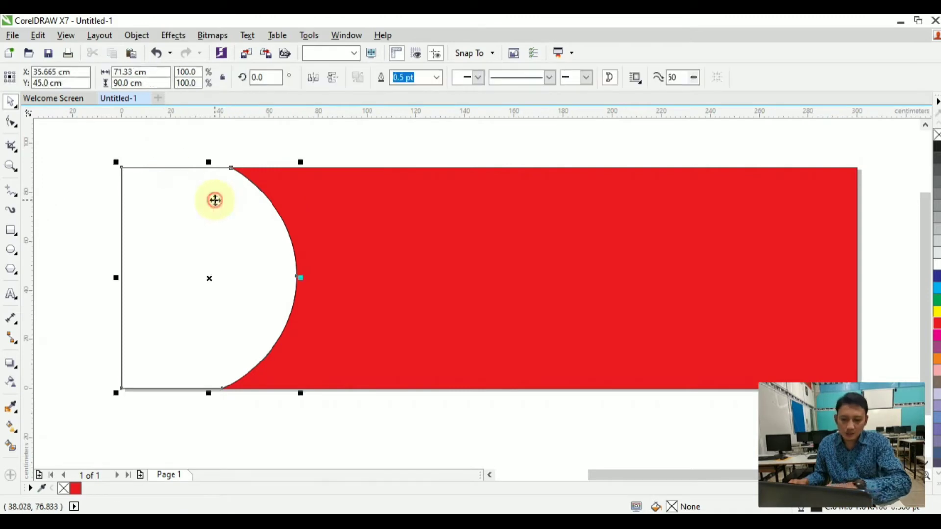
left_click(937, 291)
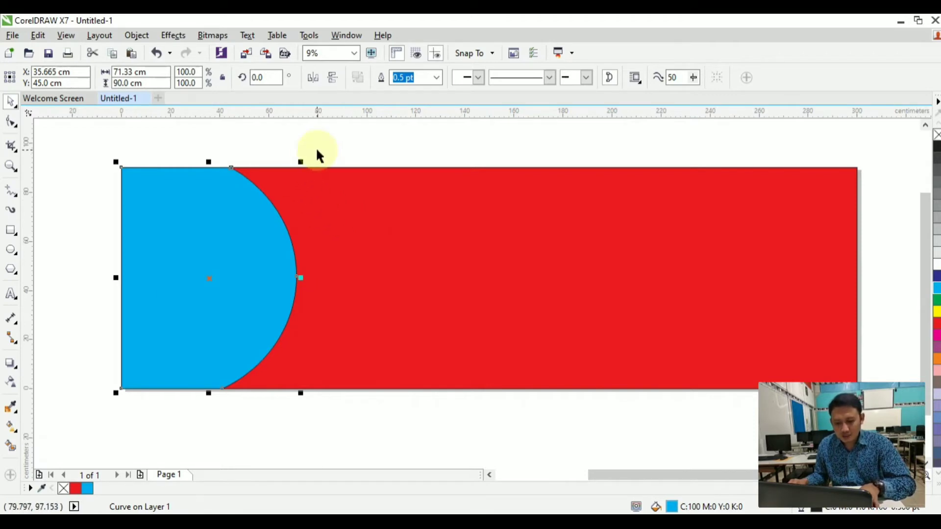
key("ctrl+z")
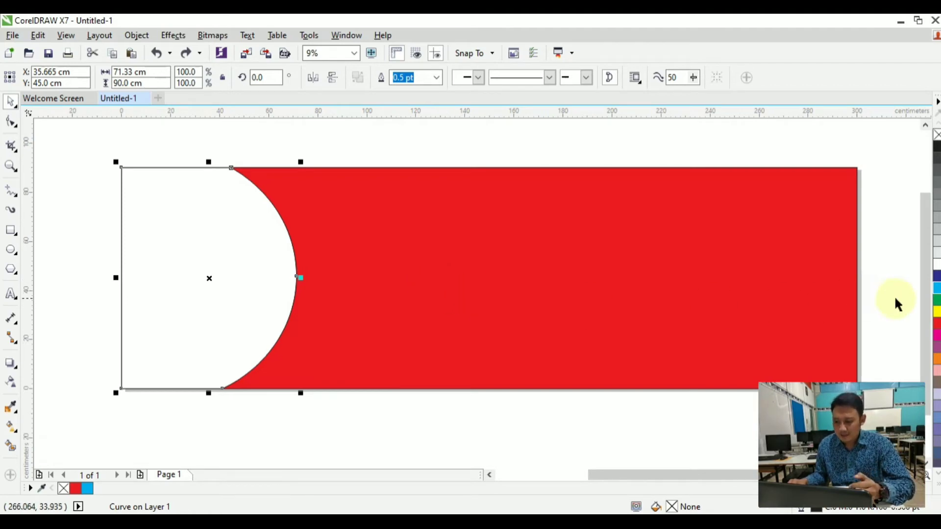
- Duplicate the red shape in place and draw a rectangle about 324 cm wide and 68 cm high over its lower part
scroll(929, 311, "down", 1)
scroll(931, 313, "down", 1)
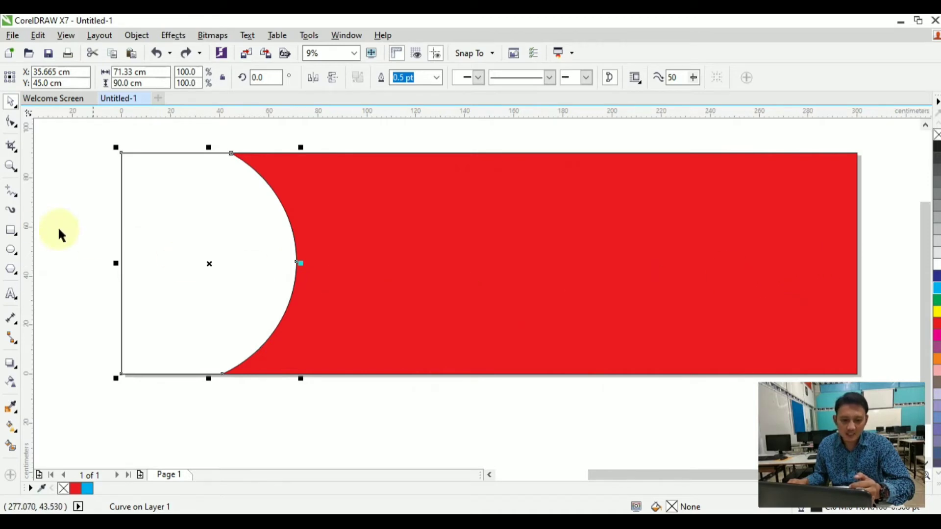
left_click(11, 230)
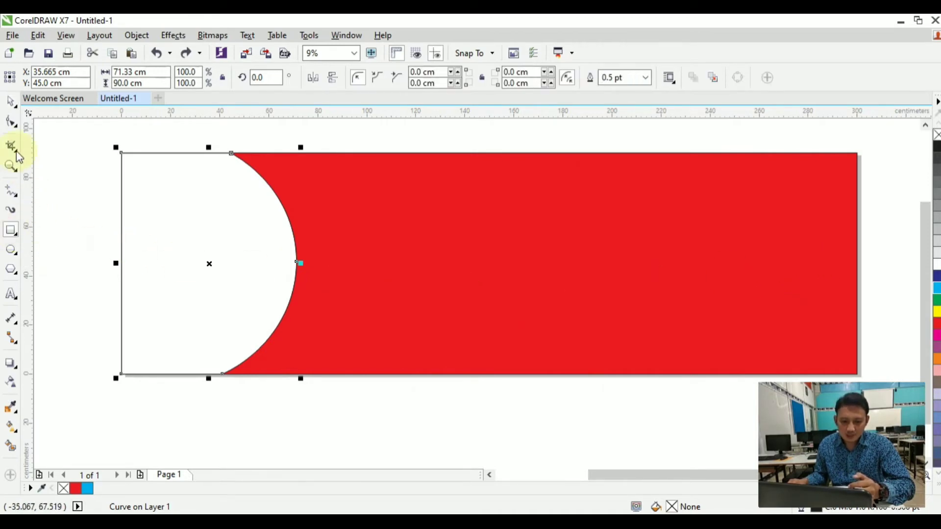
left_click(13, 108)
left_click(414, 214)
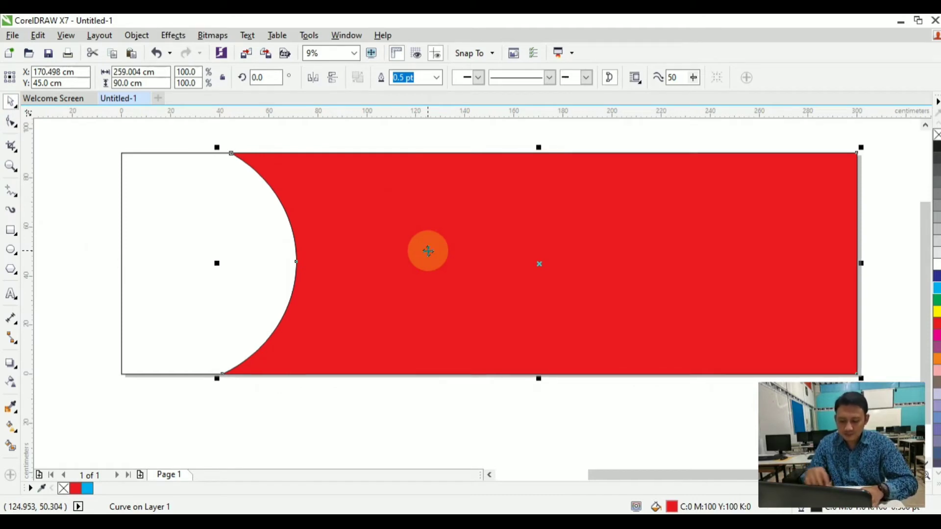
left_click(11, 230)
mouse_move(93, 262)
left_mouse_down()
mouse_move(889, 425)
mouse_move(886, 414)
left_mouse_up()
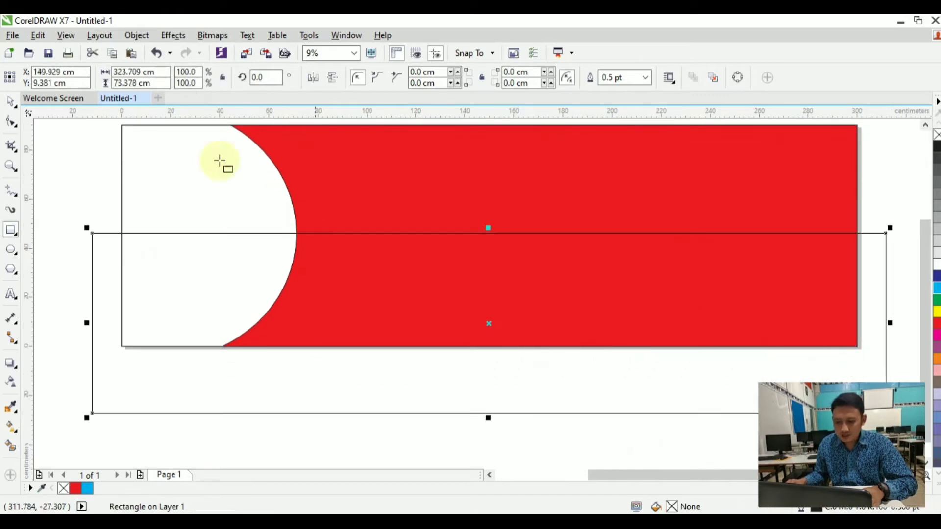
left_click(9, 102)
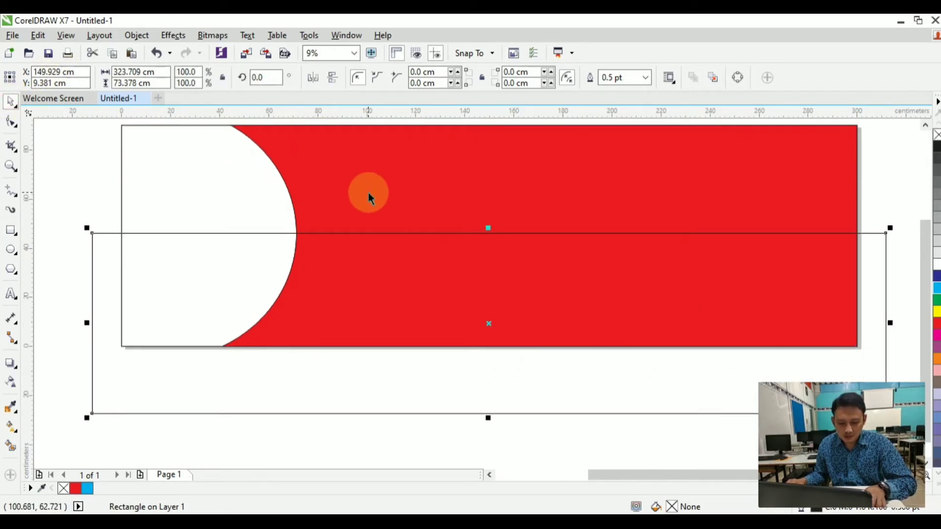
left_click_drag(489, 228, 488, 241)
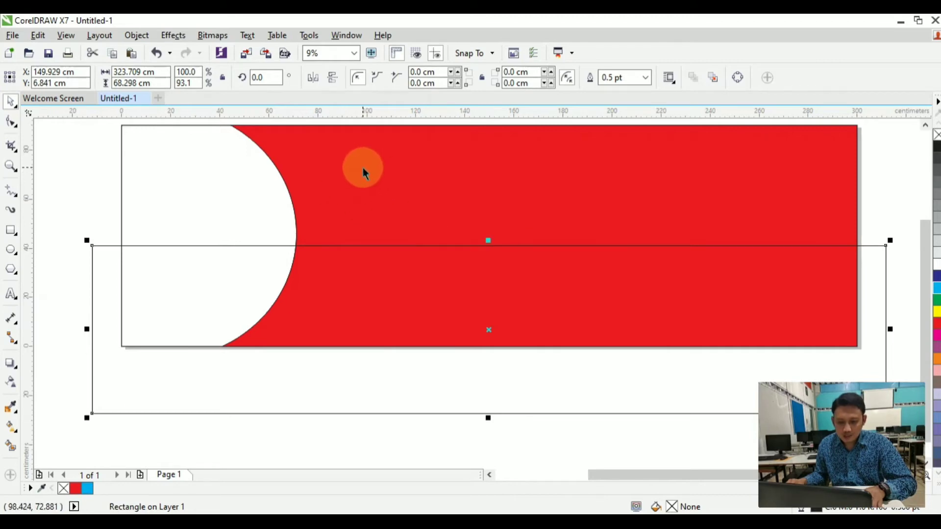
- Trim the lower part off the top red shape with the rectangle and delete the rectangle
left_click(386, 224, "shift")
left_click(401, 77)
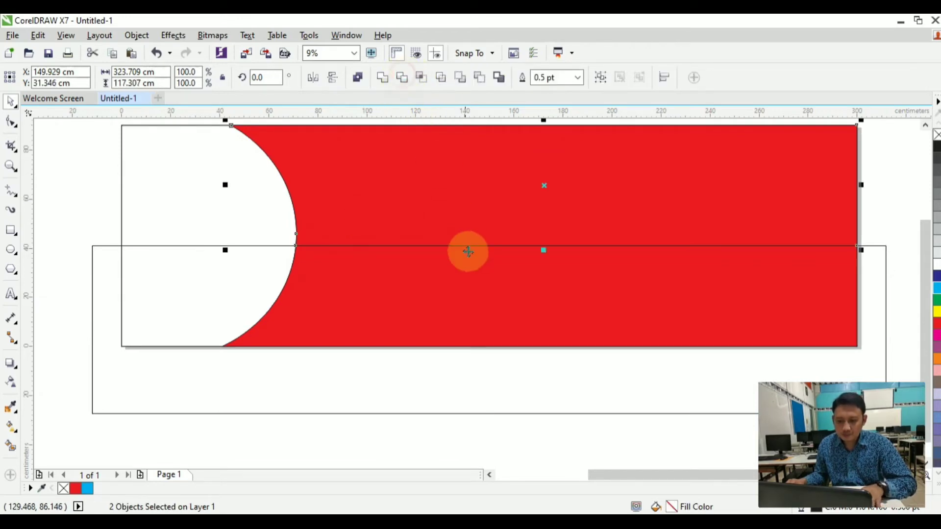
left_click(430, 382)
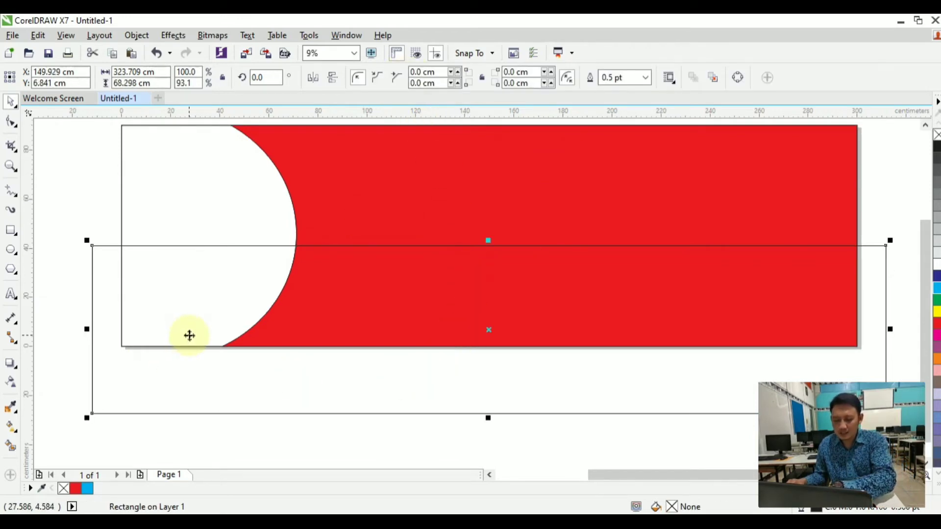
key("Delete")
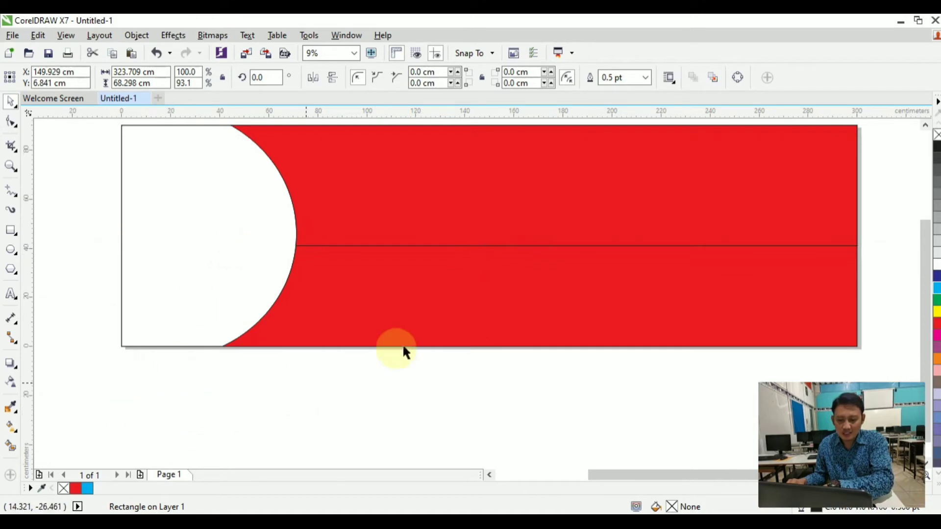
- Fill the full-height red shape behind the trimmed one with white (C:0 M:0 Y:0 K:0)
left_click(452, 314)
left_click(935, 266)
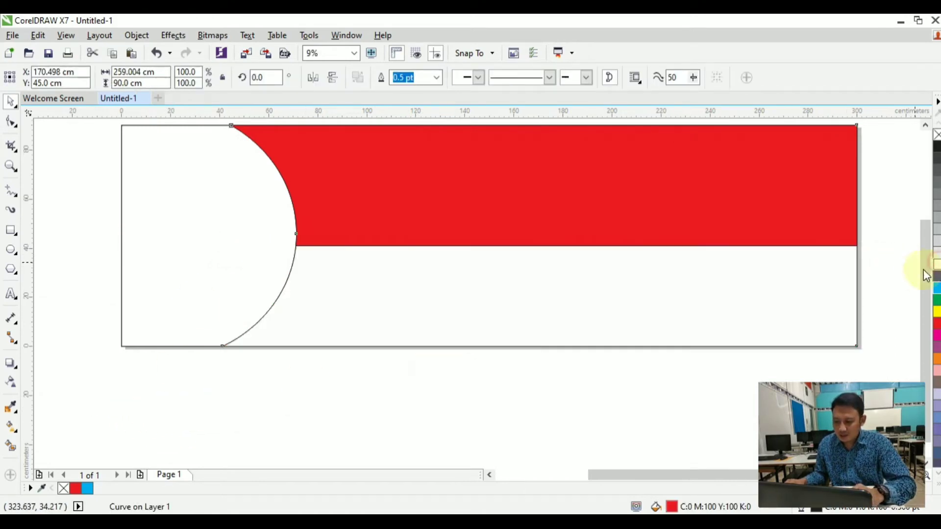
scroll(916, 267, "up", 2)
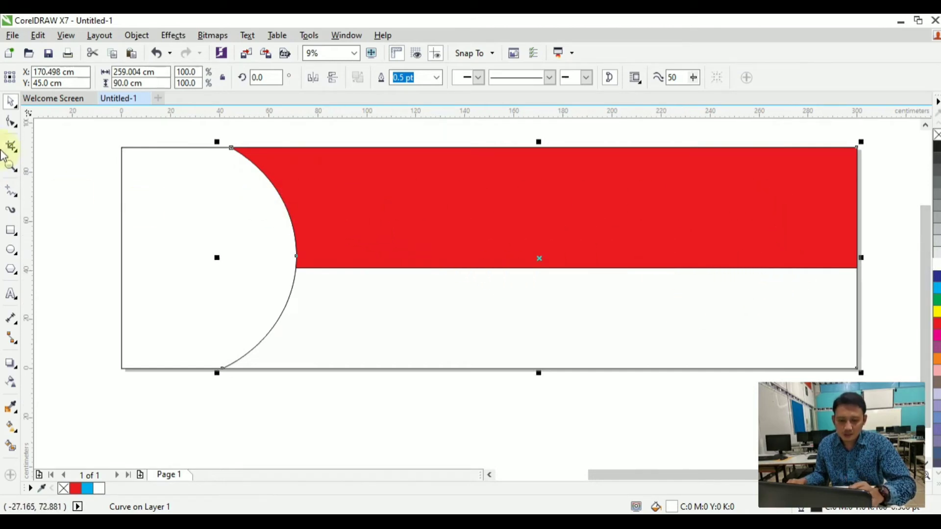
- Raise the red shape's lower-right corner node by about 20 cm and add four nodes spread along its slanted lower edge
double_click(554, 227)
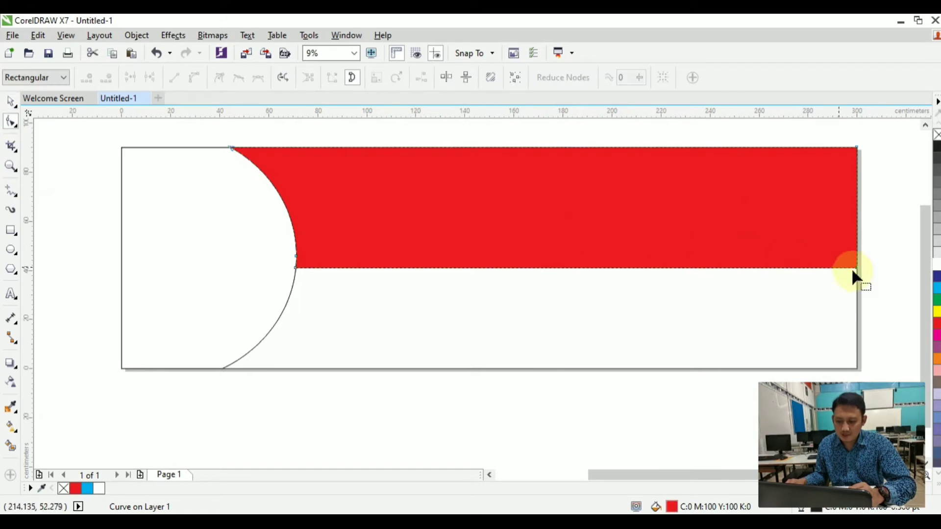
left_click_drag(857, 267, 856, 217)
double_click(440, 255)
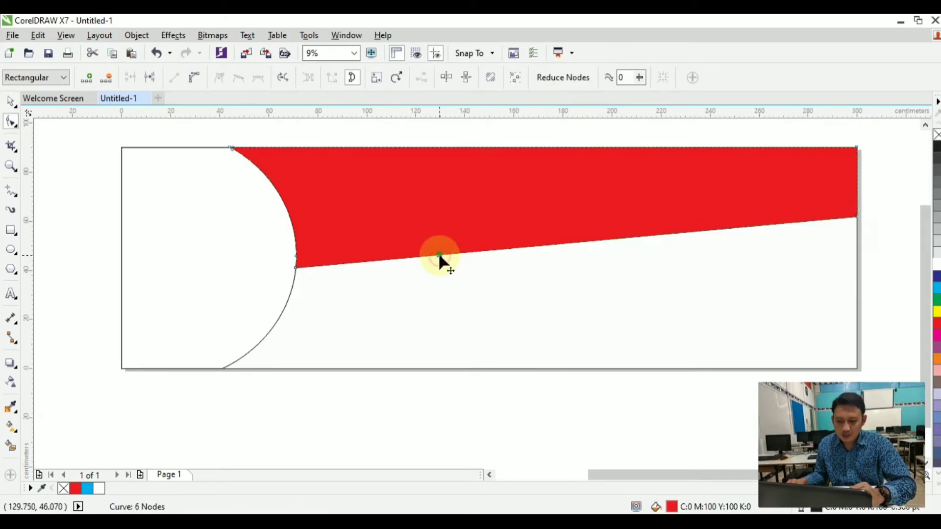
double_click(558, 243)
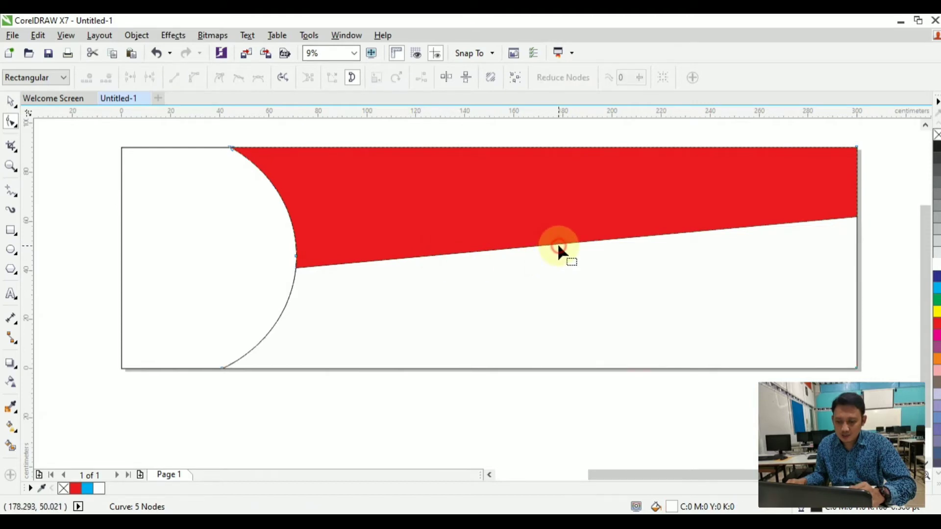
double_click(676, 232)
double_click(773, 224)
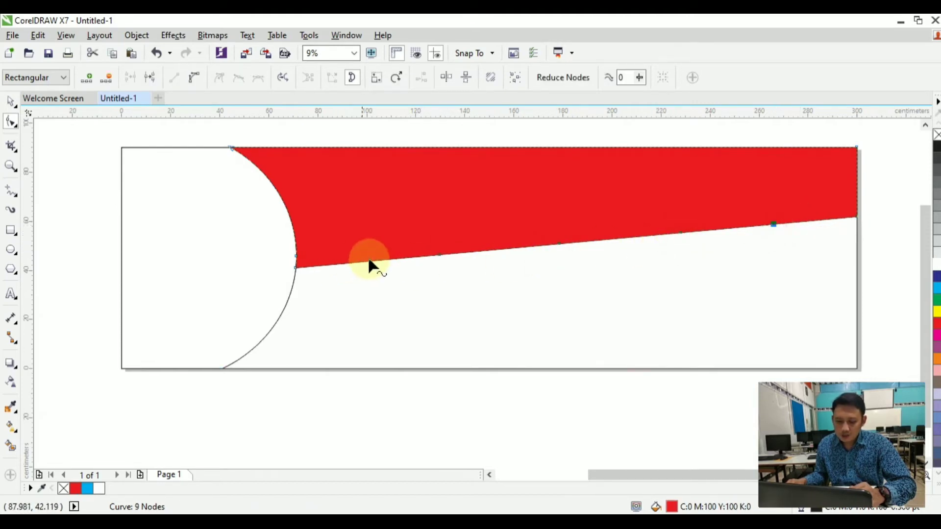
- Convert the first lower-edge segment beside the circular cutout to a curve and bend it into a gentle S-shape
right_click(380, 260)
left_click(420, 321)
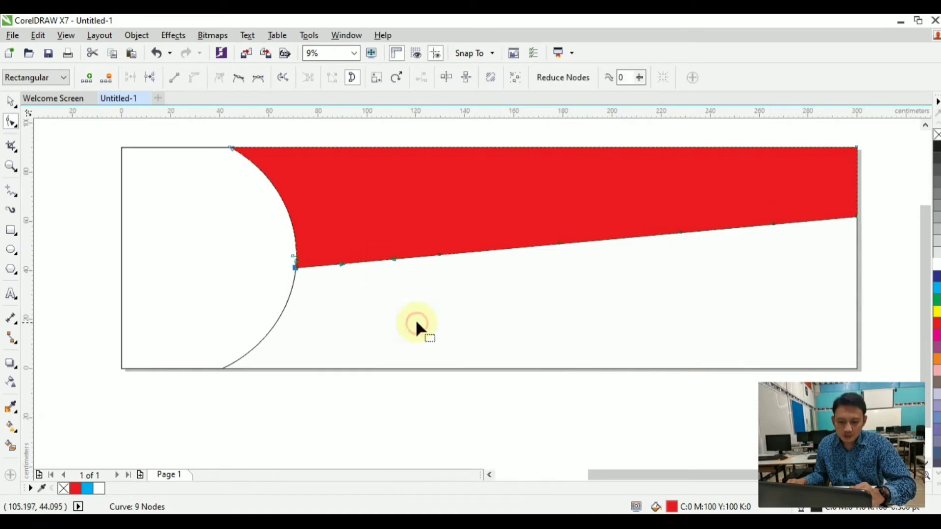
left_click_drag(392, 260, 405, 265)
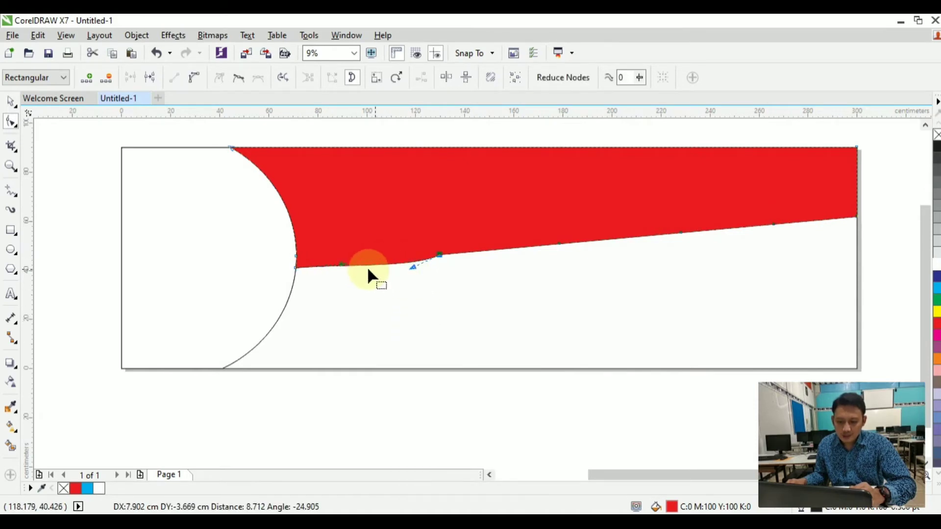
left_click_drag(342, 265, 342, 257)
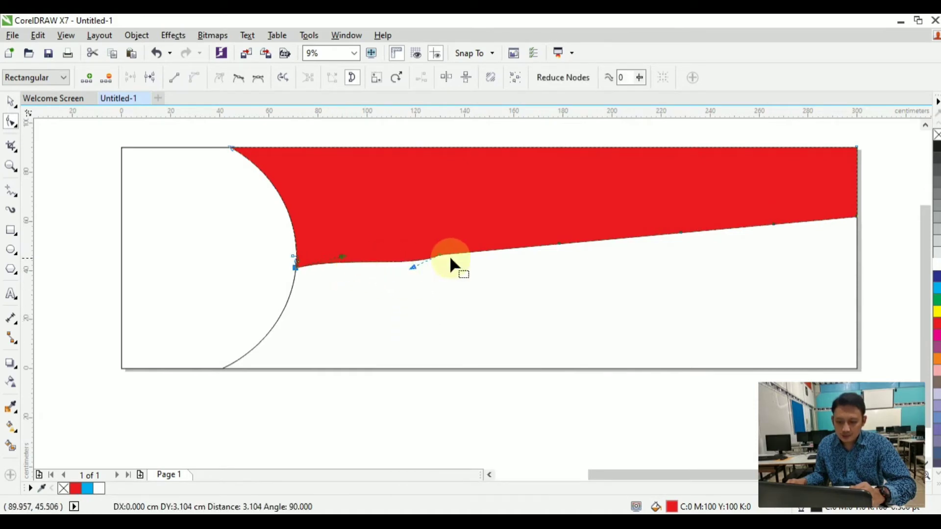
- Convert the second segment of the red shape's lower edge to a curve and arch it upward
left_click(497, 249)
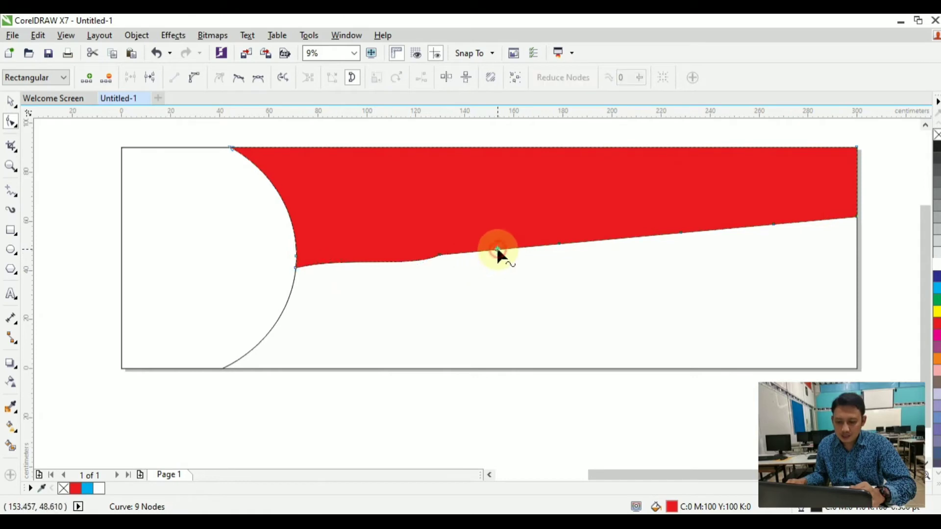
left_click(198, 77)
left_click(367, 191)
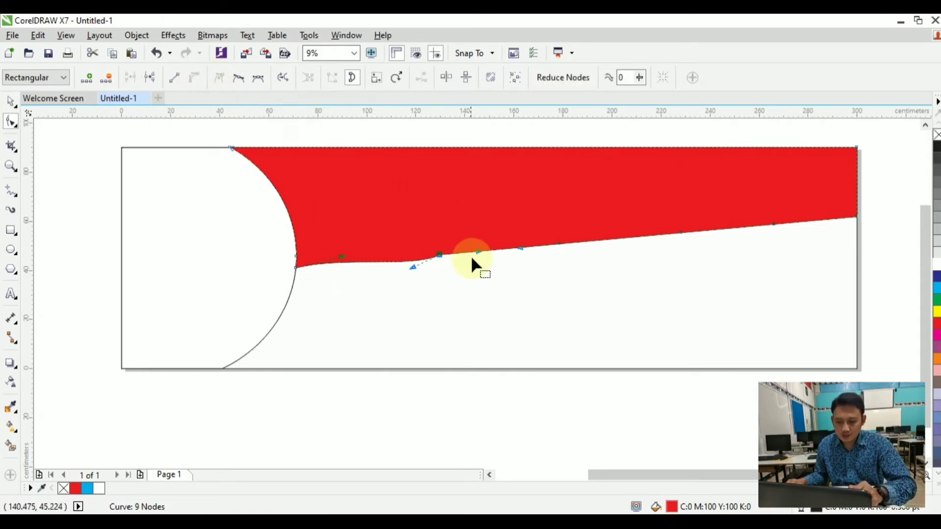
left_click_drag(478, 252, 476, 221)
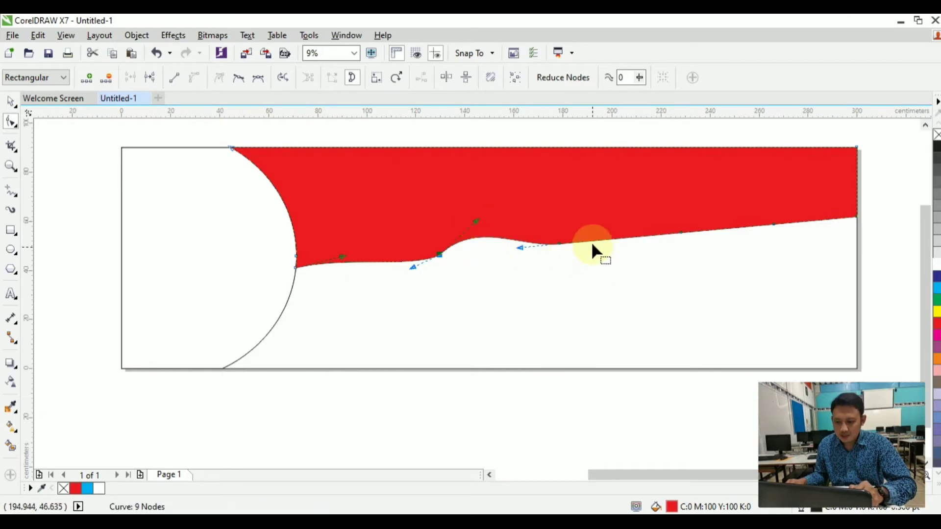
- Convert the third lower-edge segment to a curve that dips downward and smooth the second segment's arch into it
right_click(604, 244)
left_click(625, 263)
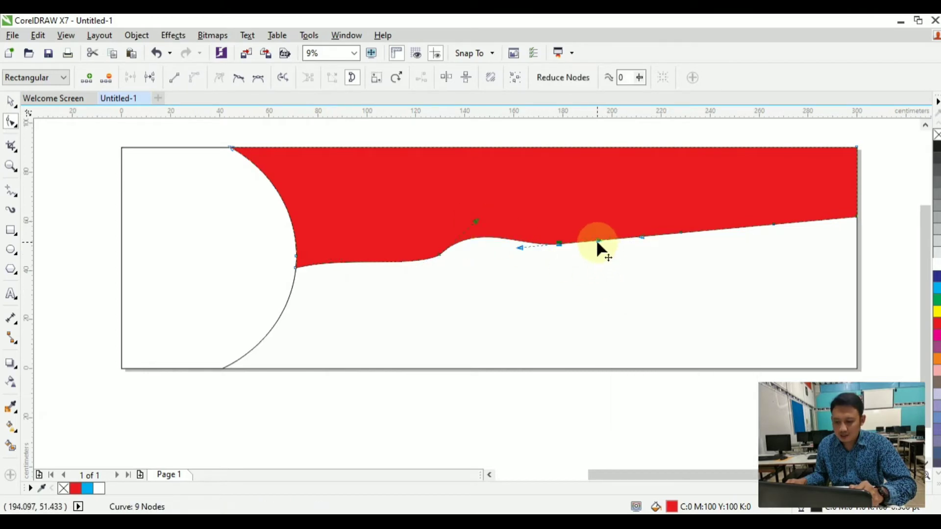
left_click_drag(611, 260, 621, 256)
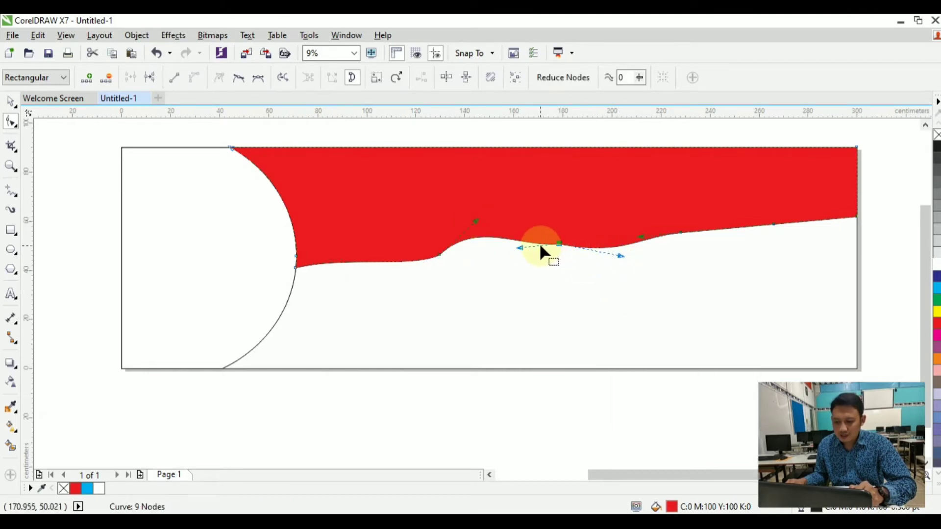
left_click_drag(518, 247, 523, 233)
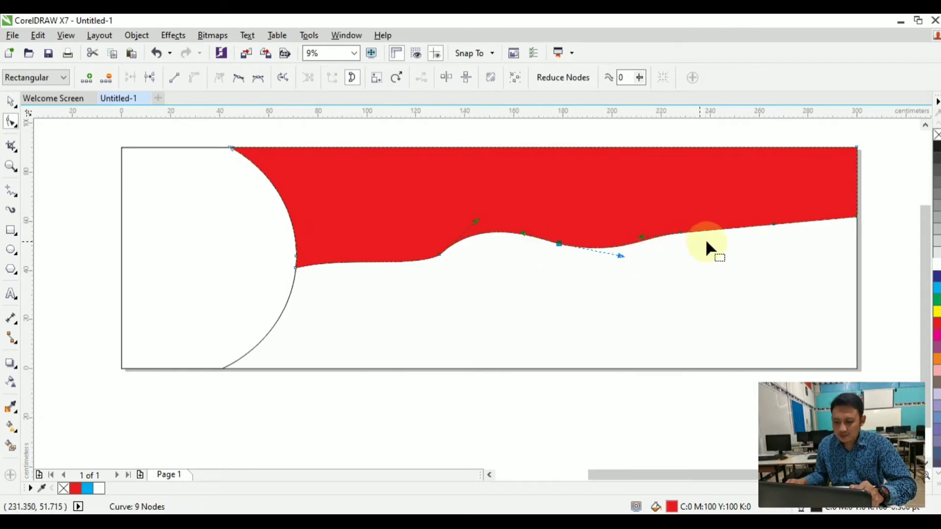
- Convert the fourth lower-edge segment of the red shape to a curve, arch it upward and blend the third segment's dip into it
right_click(719, 229)
left_click(717, 228)
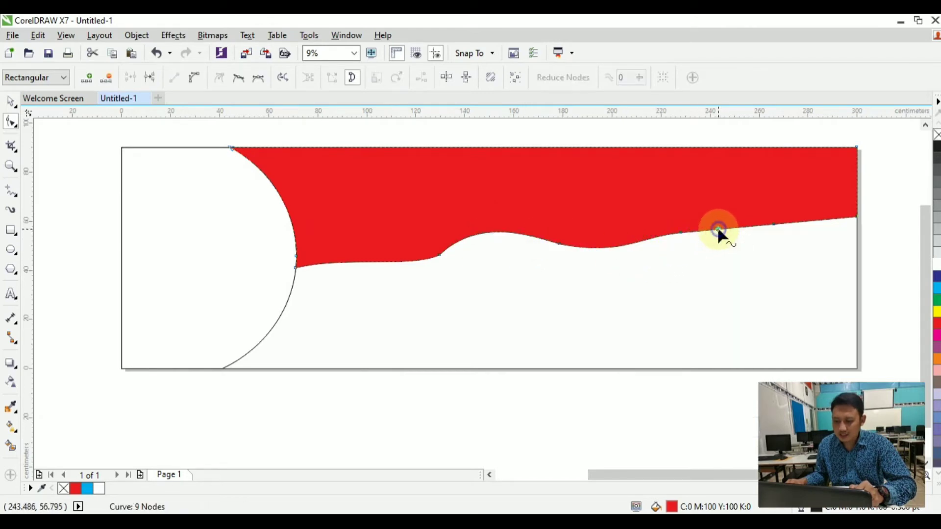
right_click(718, 230)
left_click(757, 291)
left_click_drag(709, 230, 724, 205)
left_click_drag(638, 239, 652, 241)
- Convert the last lower-edge segment, beside the banner's right end, to a curve and bend it into a shallow downward dip
left_click(803, 223)
right_click(804, 221)
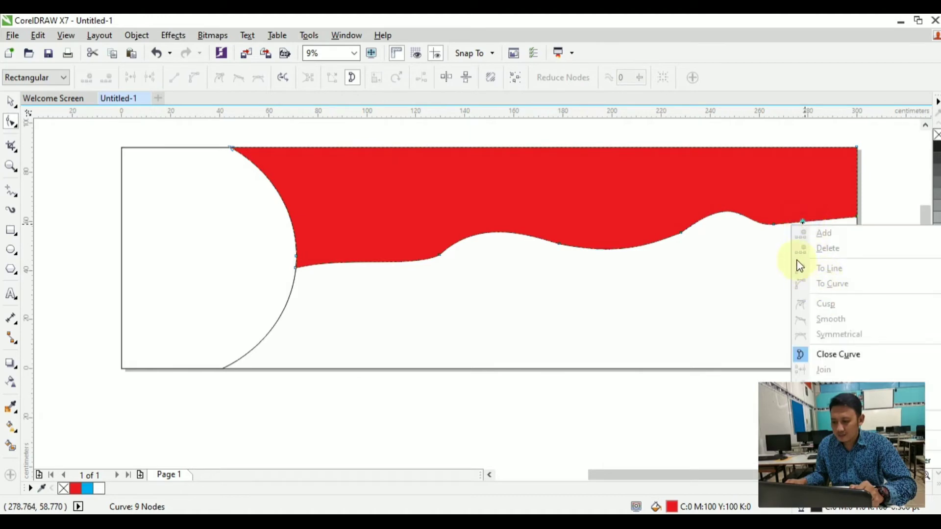
left_click(787, 225)
right_click(794, 224)
left_click(817, 276)
left_click(803, 224)
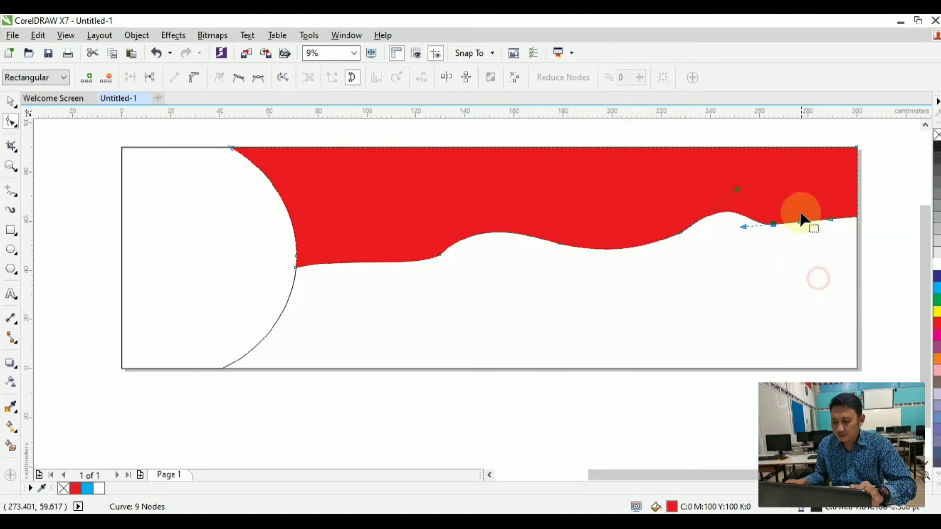
left_click_drag(810, 222, 808, 227)
- Shift the crest of the fourth segment's arch to the left and steepen the end of the preceding dip with the curve handles
left_click_drag(740, 224, 705, 218)
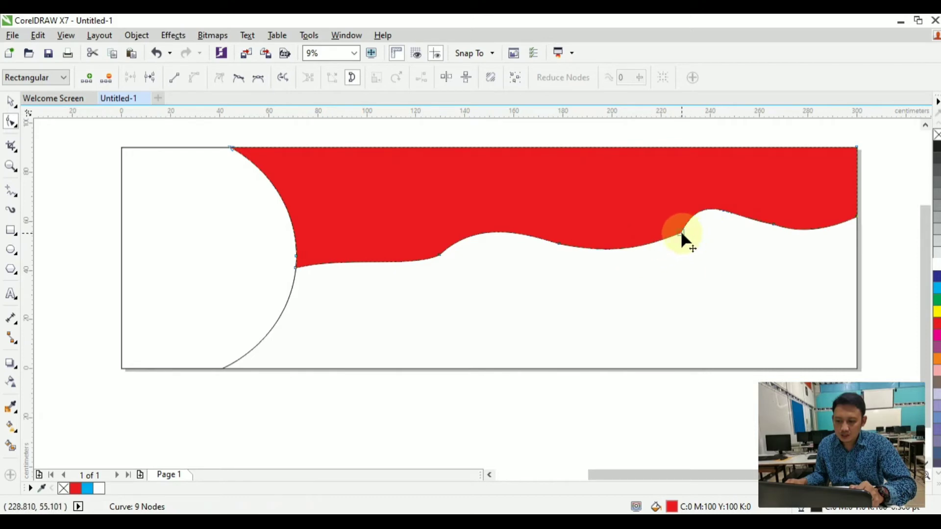
left_click(681, 234)
mouse_move(649, 242)
left_mouse_down()
mouse_move(654, 254)
mouse_move(664, 250)
left_mouse_up()
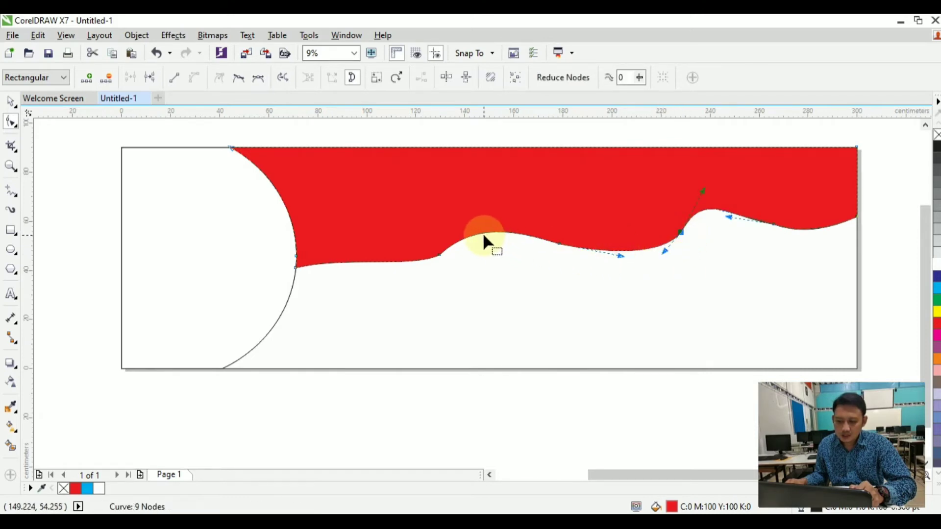
- Make the second segment's arch rise more steeply and round the end of the first segment into it
left_click_drag(473, 235, 514, 226)
left_click(440, 254)
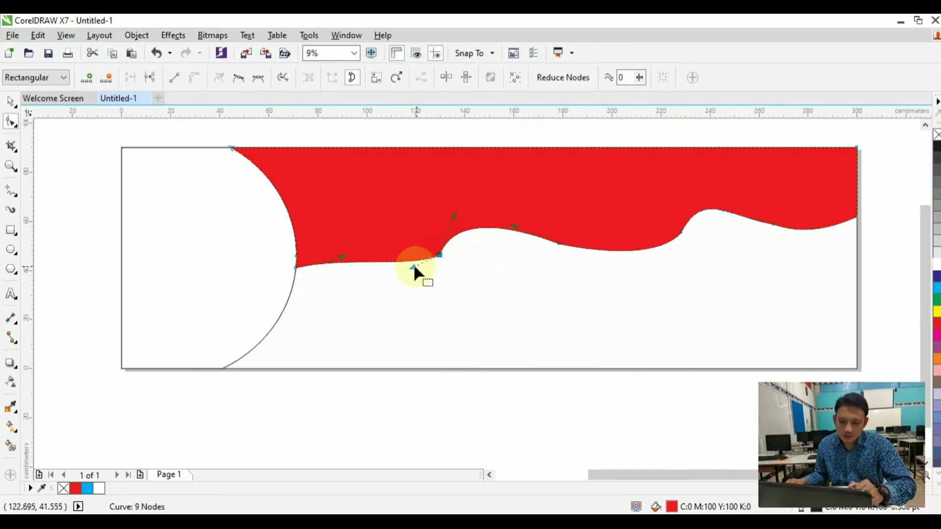
left_click_drag(421, 274, 426, 277)
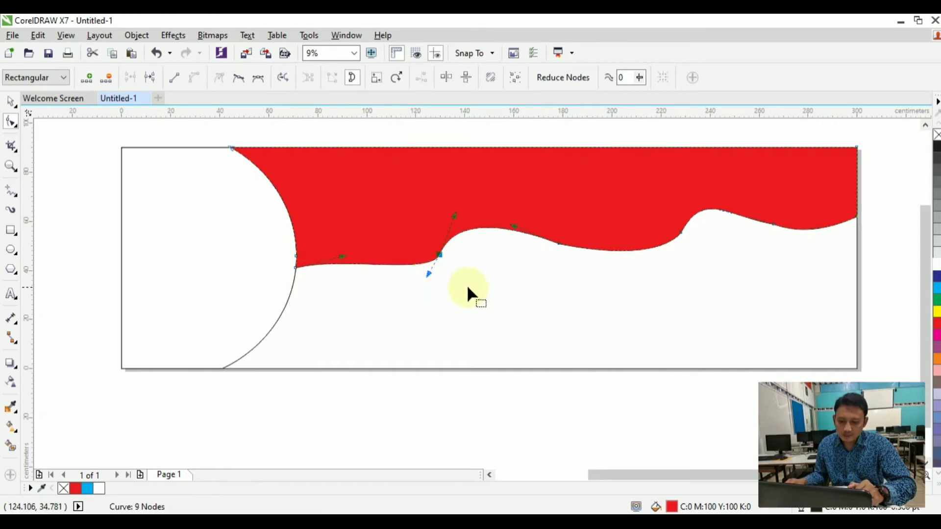
left_click(579, 130)
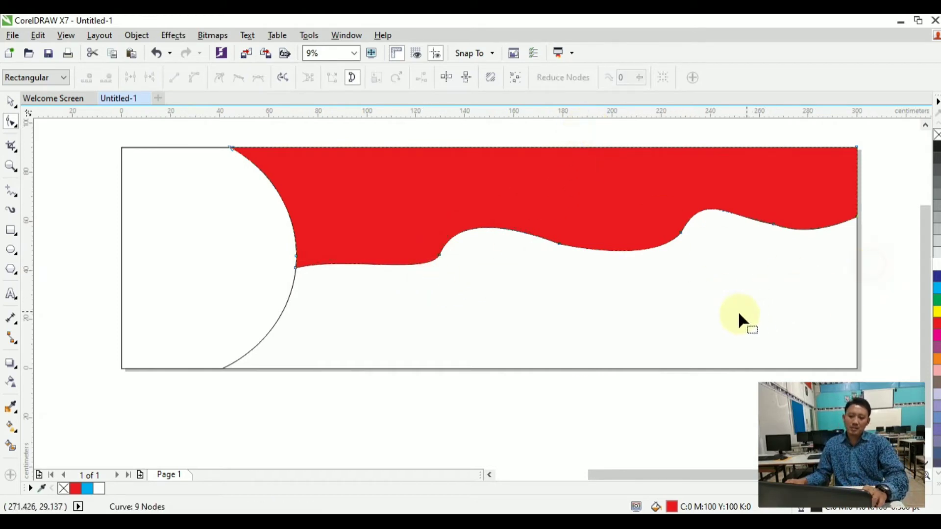
- Smooth the kink at the node between the second and third lower-edge segments by shortening and realigning its curve handle
key("z")
left_click_drag(538, 229, 618, 270)
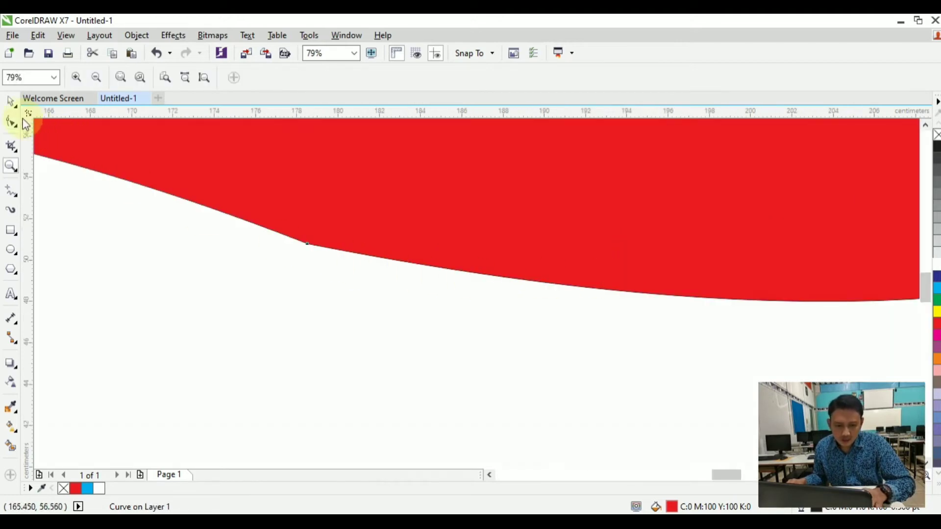
left_click(11, 123)
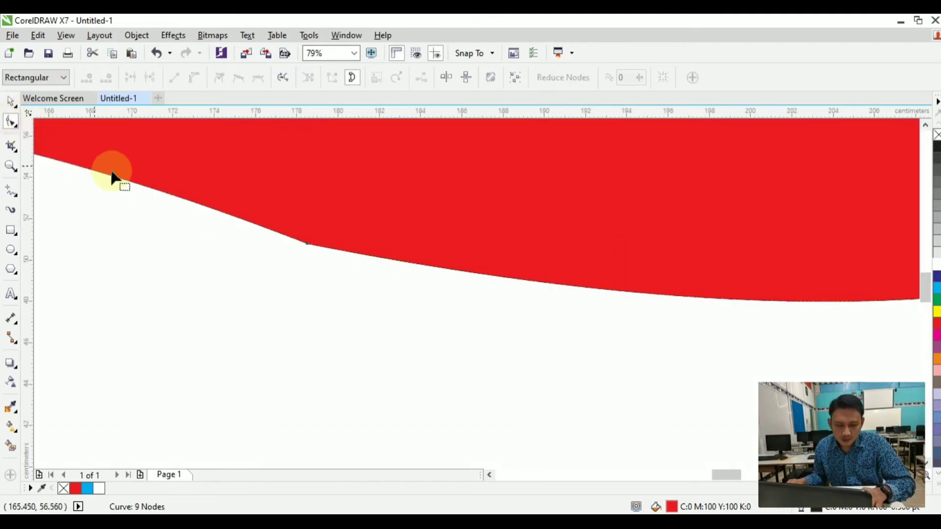
left_click(307, 243)
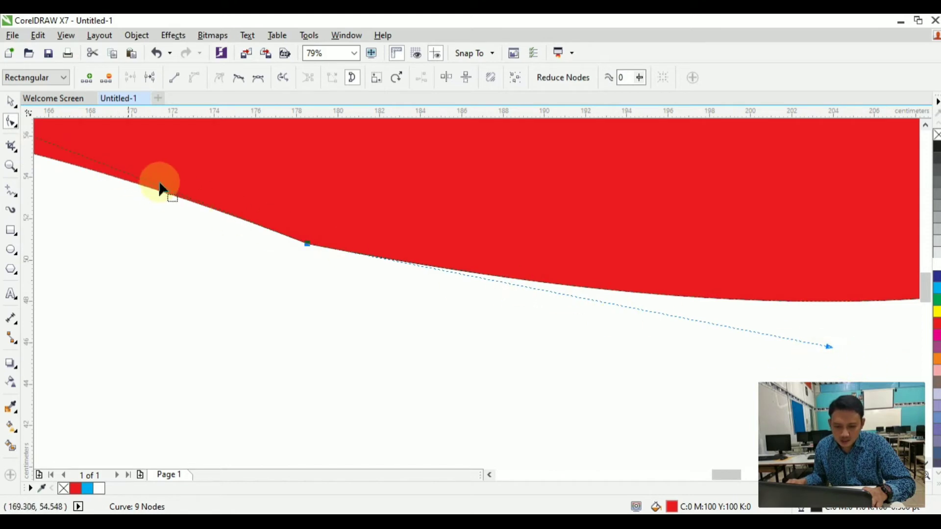
left_click_drag(827, 347, 566, 341)
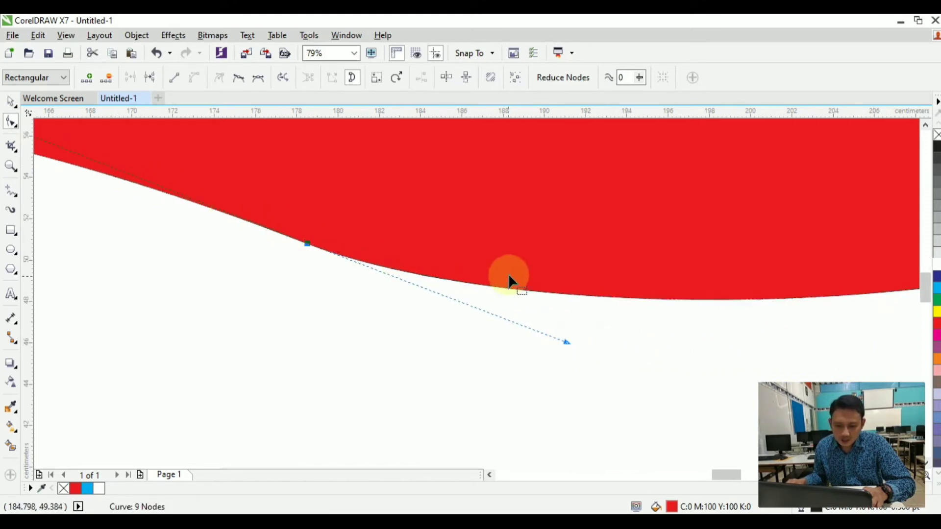
- Smooth the transition at the node between the third and fourth segments by adjusting the handle of the fourth segment's arch
scroll(510, 279, "down", 4)
scroll(624, 245, "up", 2)
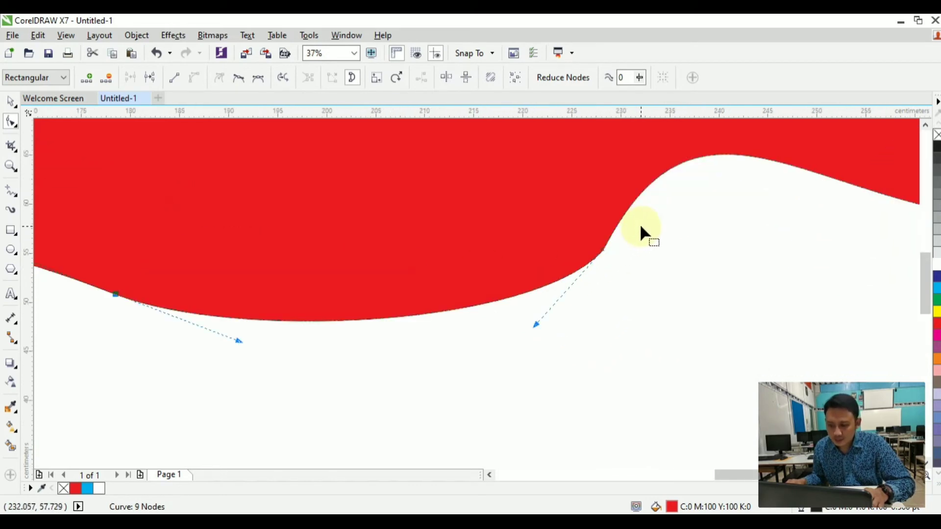
scroll(605, 255, "up", 2)
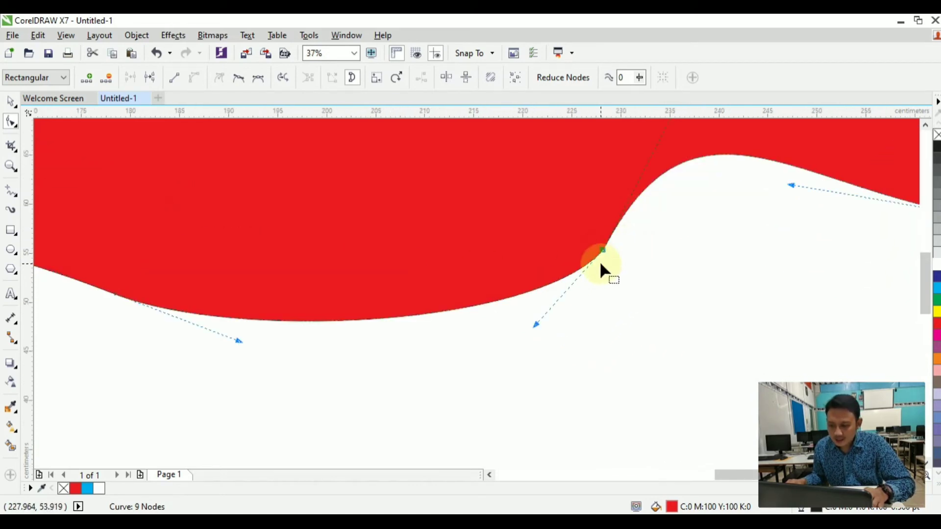
scroll(924, 294, "up", 1)
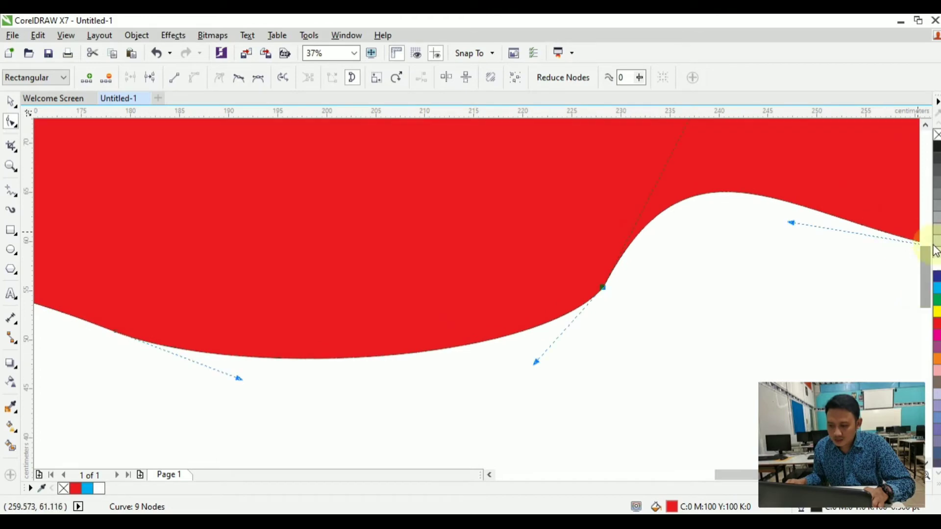
scroll(928, 277, "up", 1)
left_click_drag(691, 152, 734, 160)
- Smooth the transition at the node between the first and second lower-edge segments by realigning the first segment's curve handle, and deselect the shape
left_click(11, 167)
right_click(397, 260)
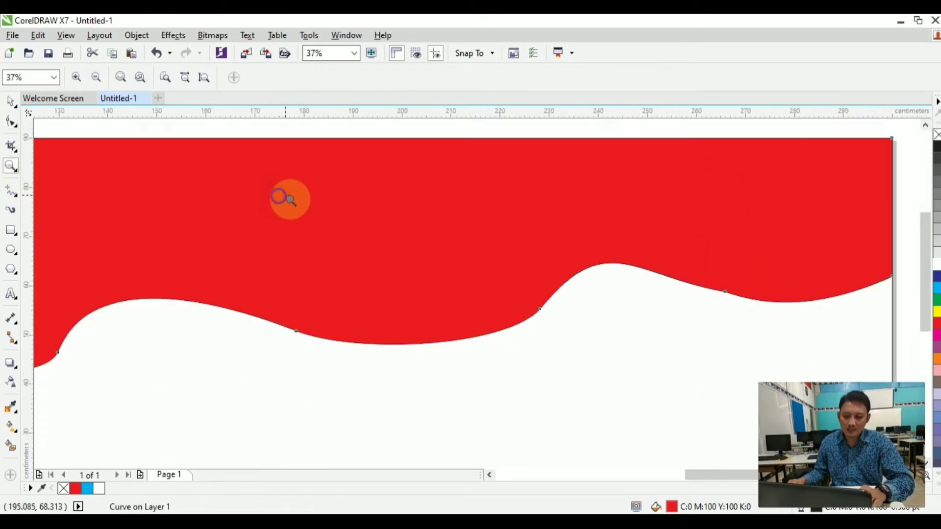
right_click(358, 290)
left_click_drag(140, 286, 421, 402)
left_click(11, 122)
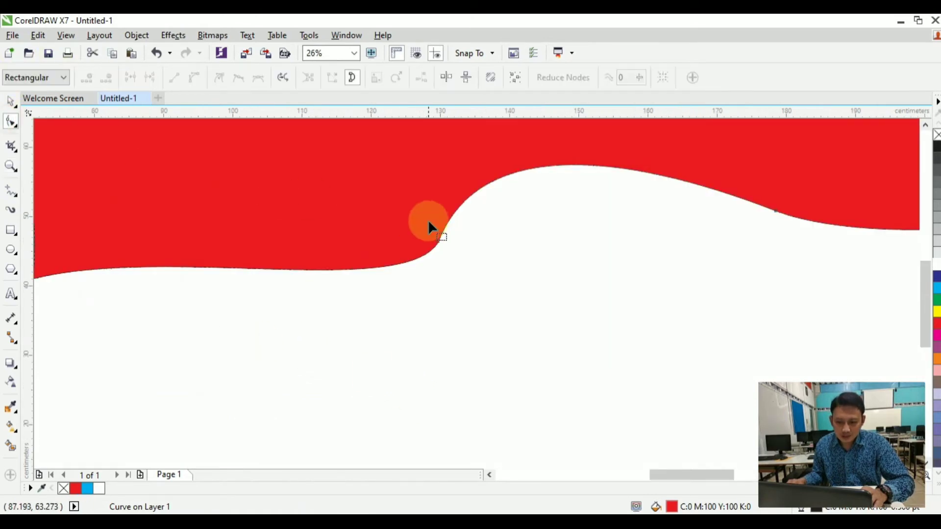
left_click(438, 243)
left_click_drag(405, 300, 420, 309)
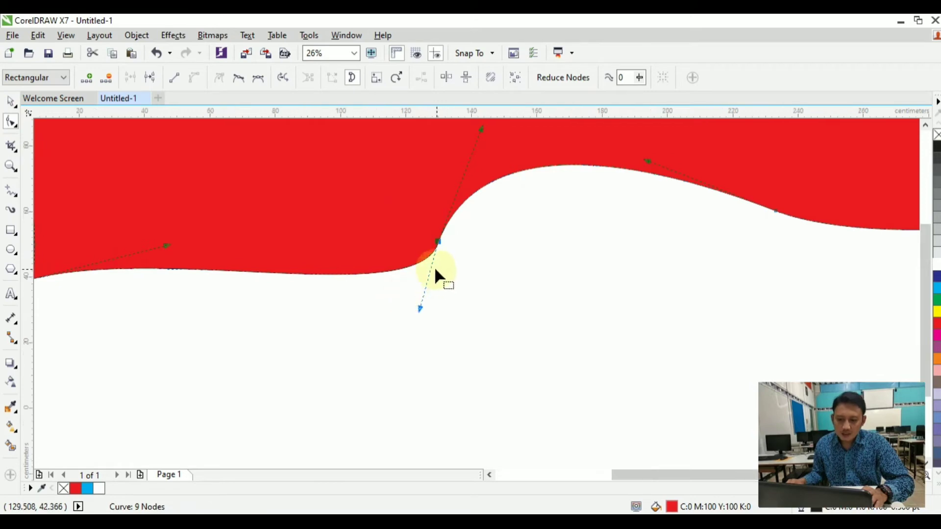
scroll(433, 269, "down", 1)
scroll(279, 217, "down", 1)
left_click(11, 102)
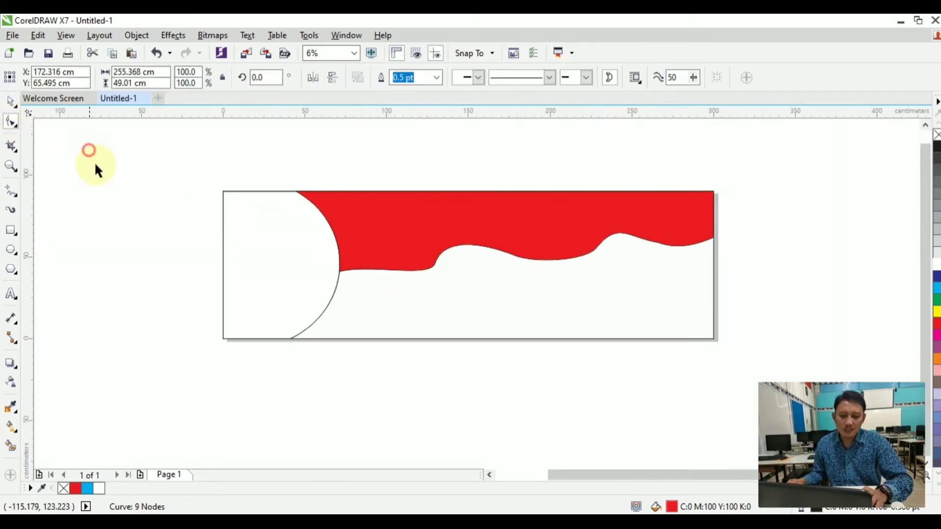
left_click(89, 152)
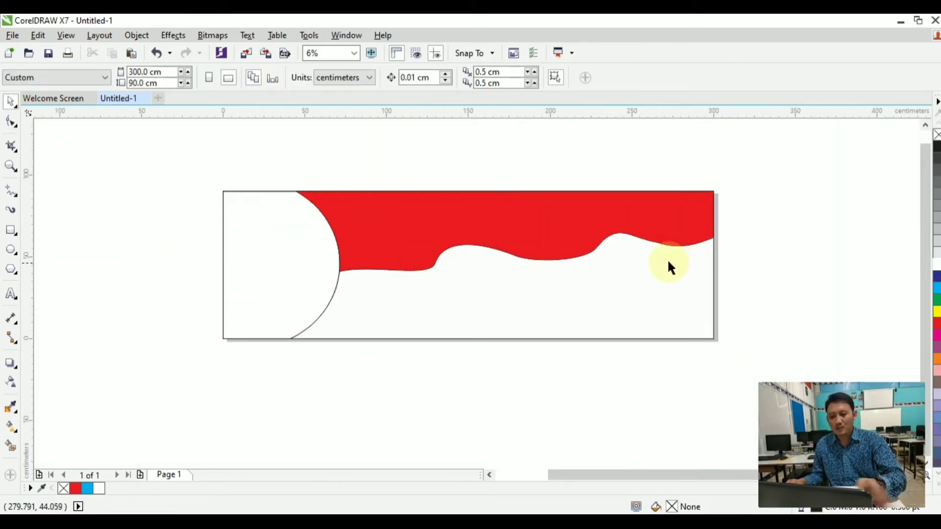
- Select the three middle nodes of the red shape's wavy lower edge and raise them together by about 6 cm
scroll(444, 264, "up", 1)
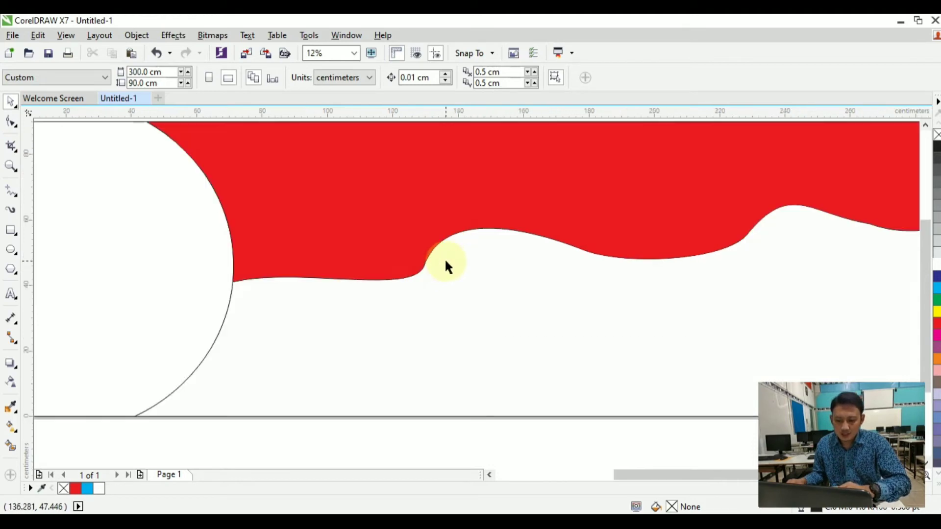
left_click(417, 267)
double_click(423, 265)
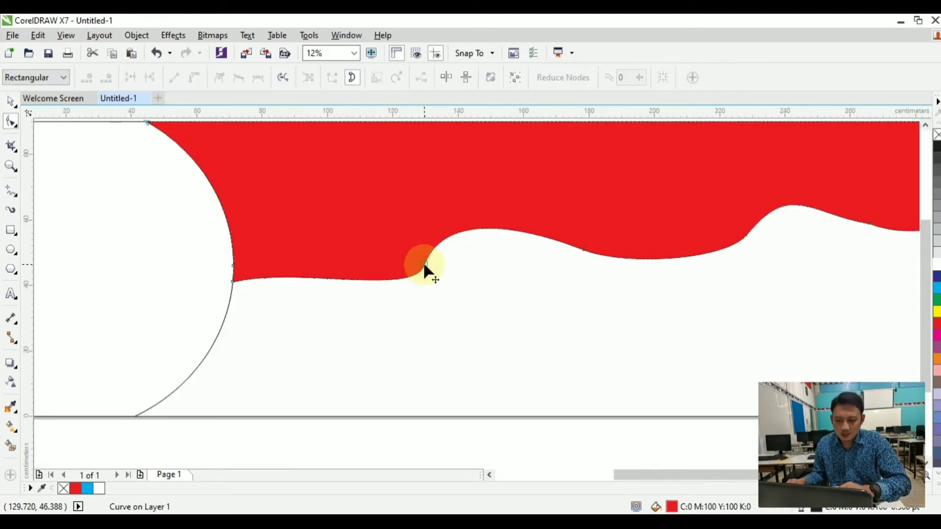
left_click_drag(576, 316, 790, 213)
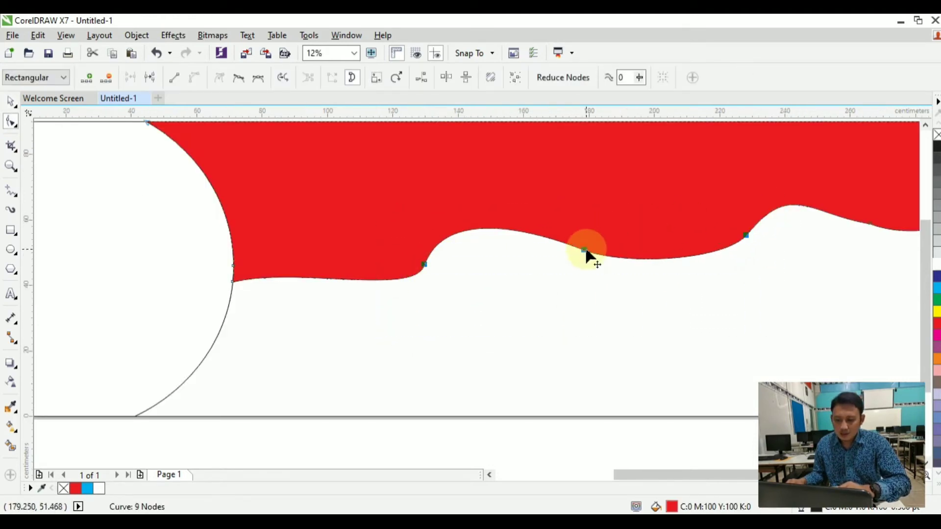
left_click_drag(584, 251, 585, 230)
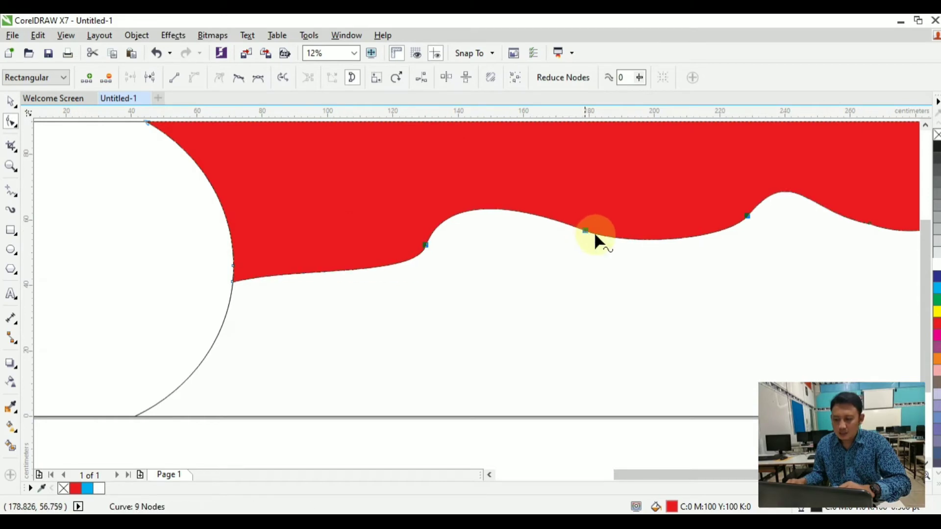
- Raise the two rightmost nodes of the wavy lower edge by about 7 cm
scroll(592, 236, "down", 1)
scroll(818, 209, "up", 2)
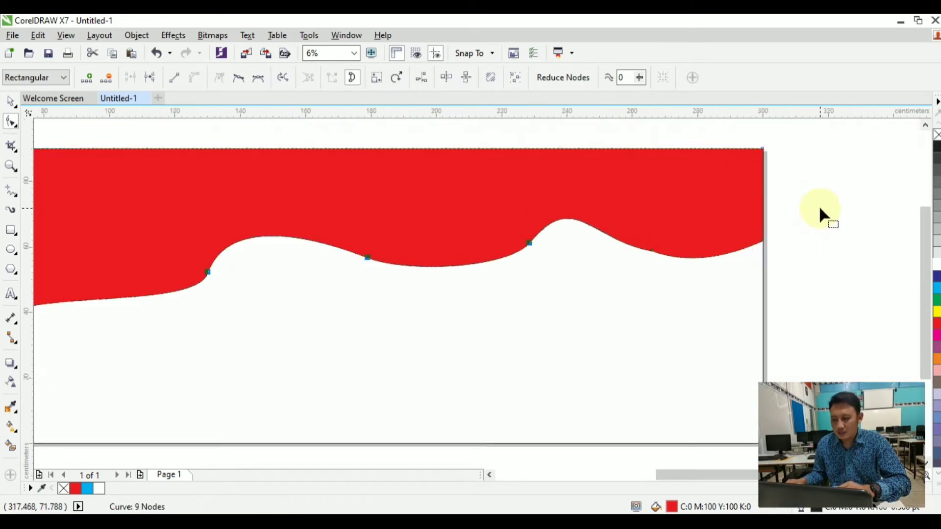
left_click_drag(762, 241, 763, 219)
left_click(580, 257)
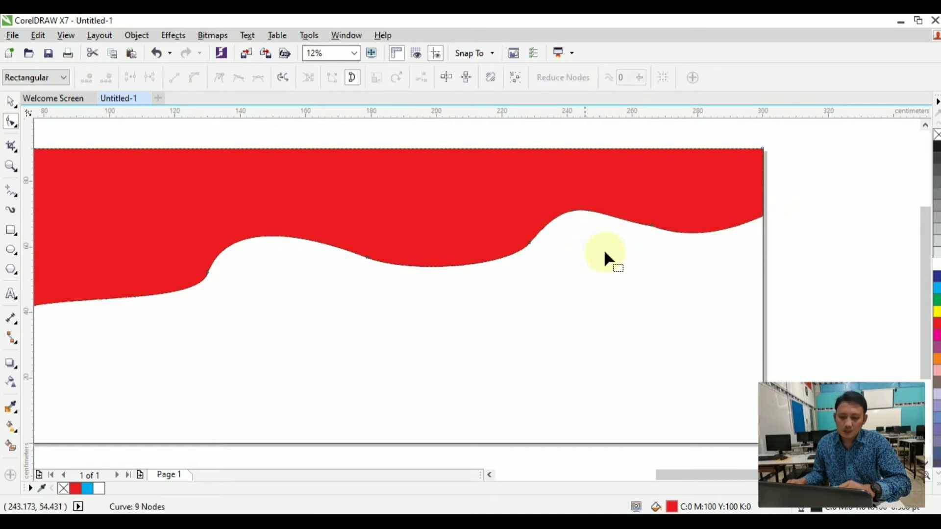
- Flatten the last dip of the wavy edge by adjusting its curve handle, and deselect the red shape
left_click(651, 226)
left_click_drag(685, 238, 698, 232)
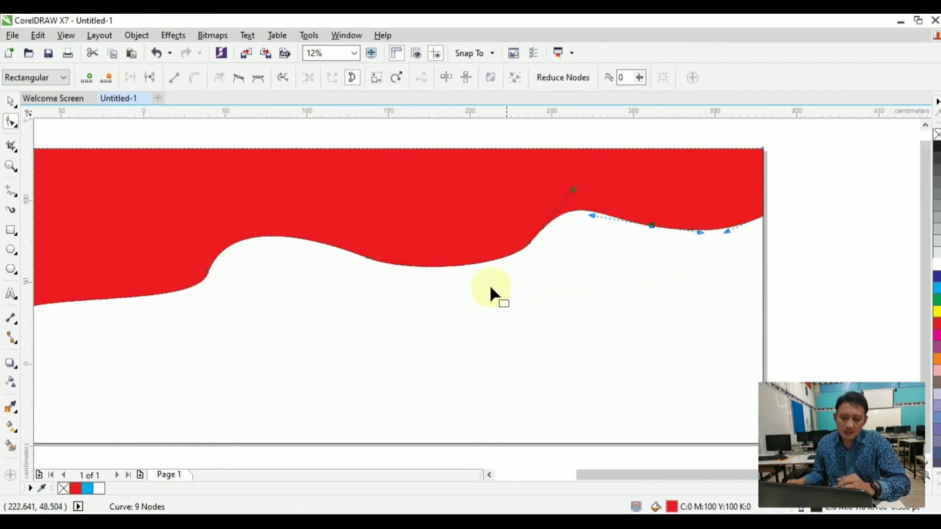
scroll(496, 290, "down", 2)
scroll(375, 305, "up", 1)
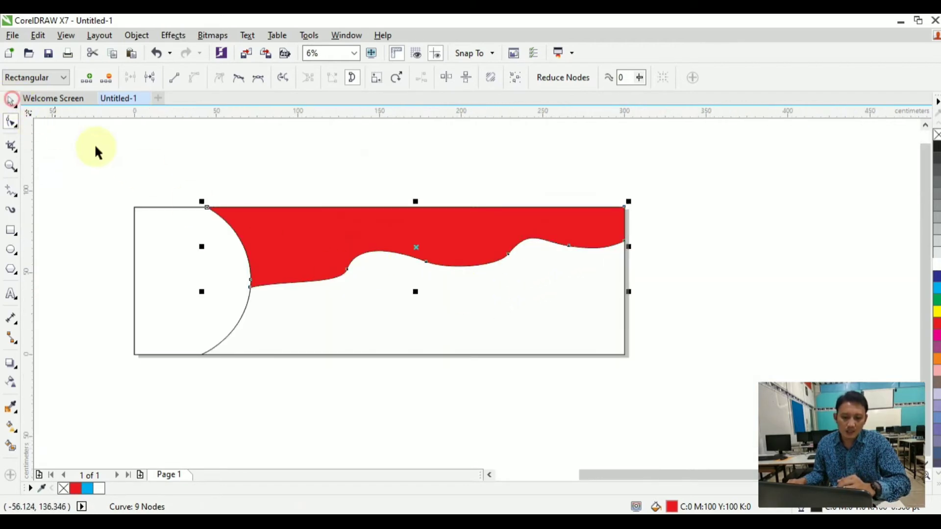
left_click(72, 181)
left_click(11, 166)
left_click_drag(115, 182, 659, 371)
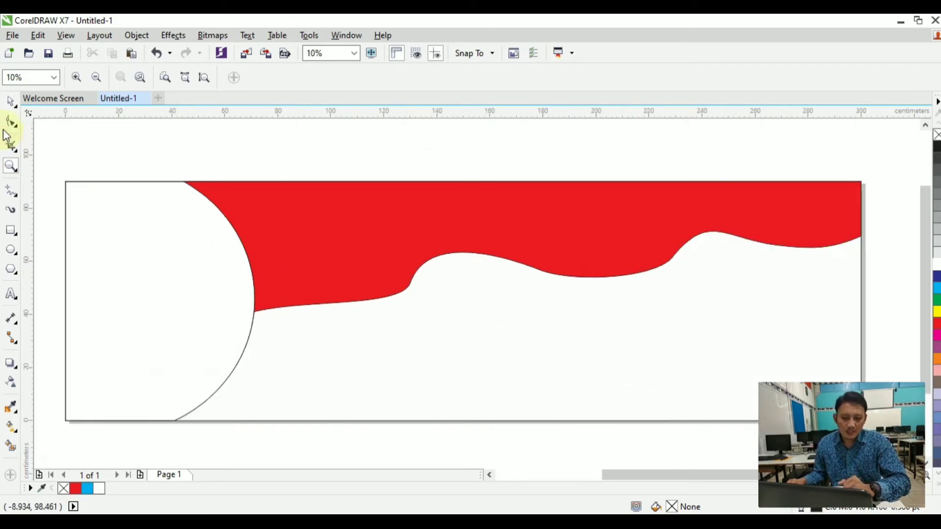
left_click(12, 103)
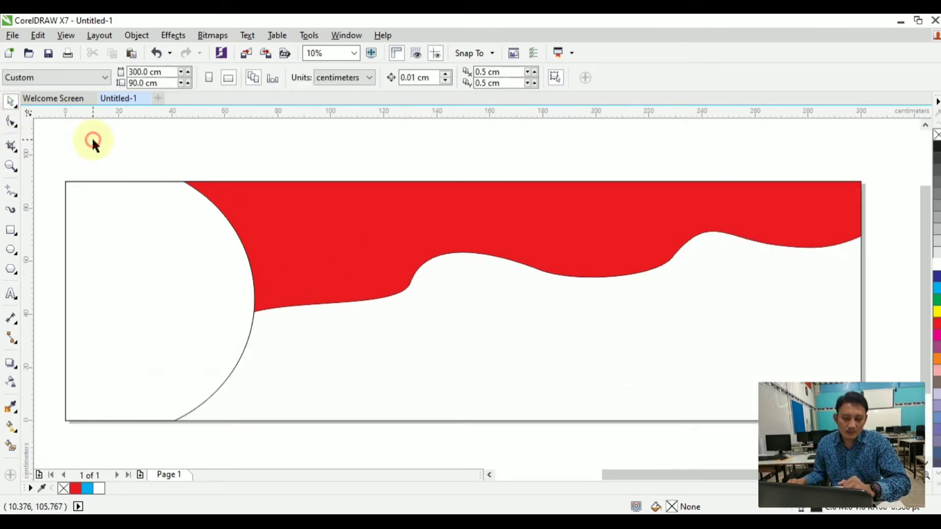
- Import the portrait image 995cd59bc900ac1767c3d043652cac70.jpg and place it just left of the banner's centre at about 99 x 99 cm
left_click(248, 54)
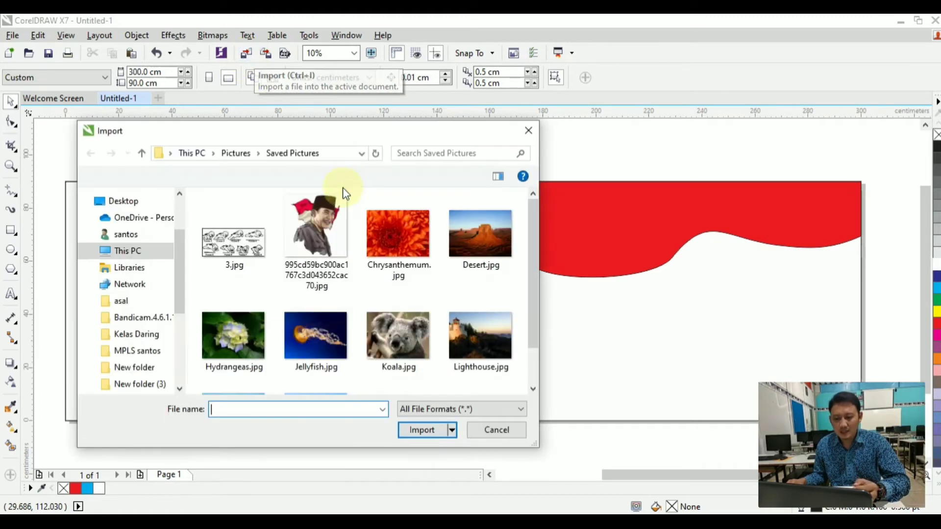
double_click(316, 231)
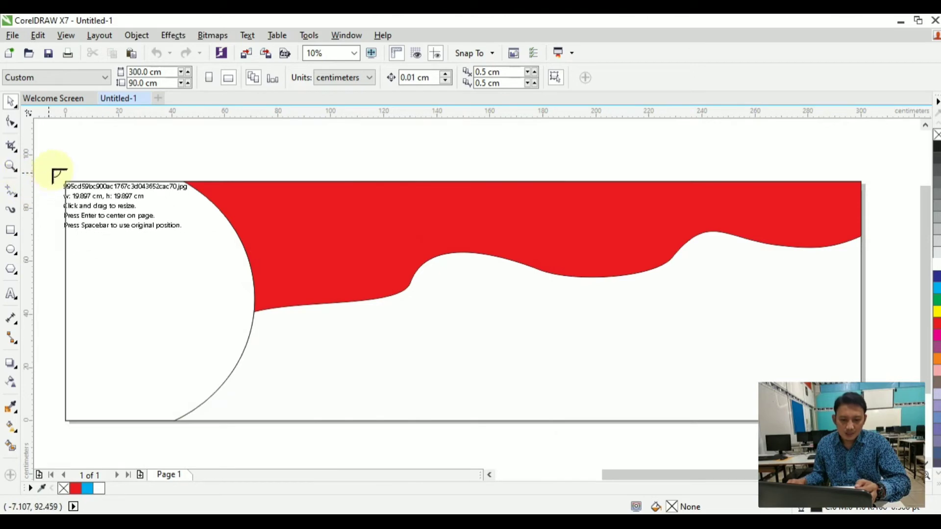
left_click_drag(283, 156, 571, 415)
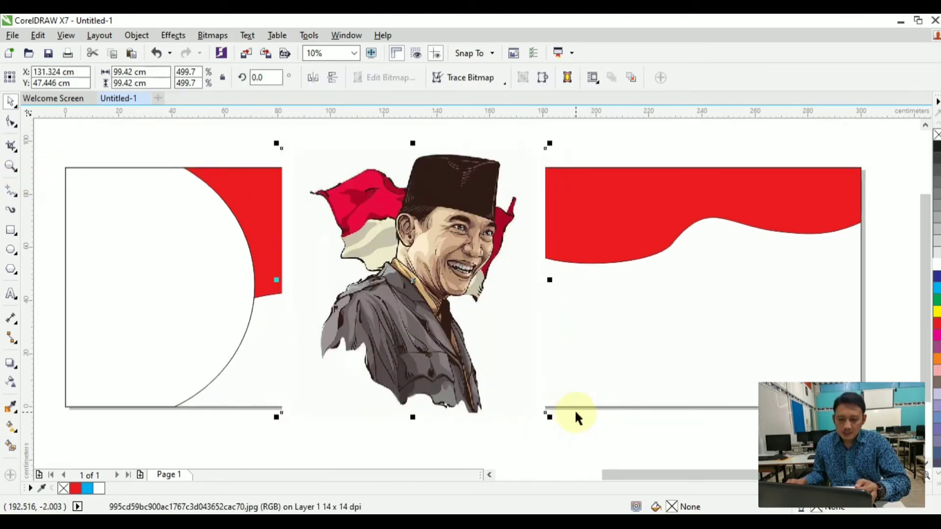
- Fill the curved left panel with cyan (C:100 M:0 Y:0 K:0)
left_click(169, 216)
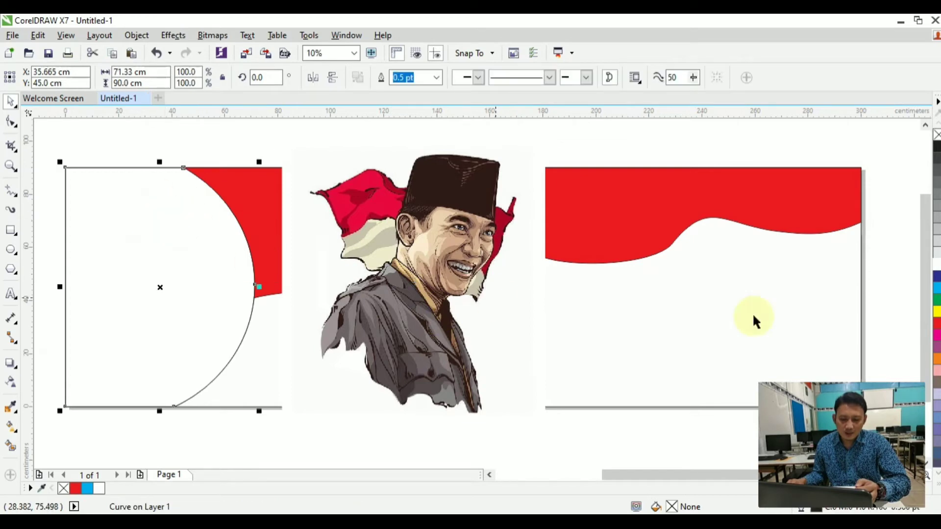
left_click(937, 288)
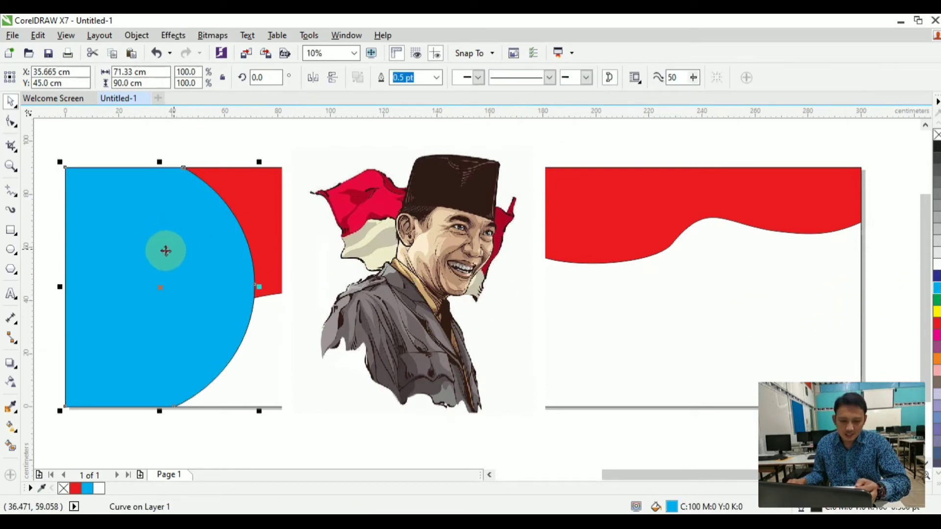
- PowerClip the portrait image inside the cyan curved panel
left_click(407, 190)
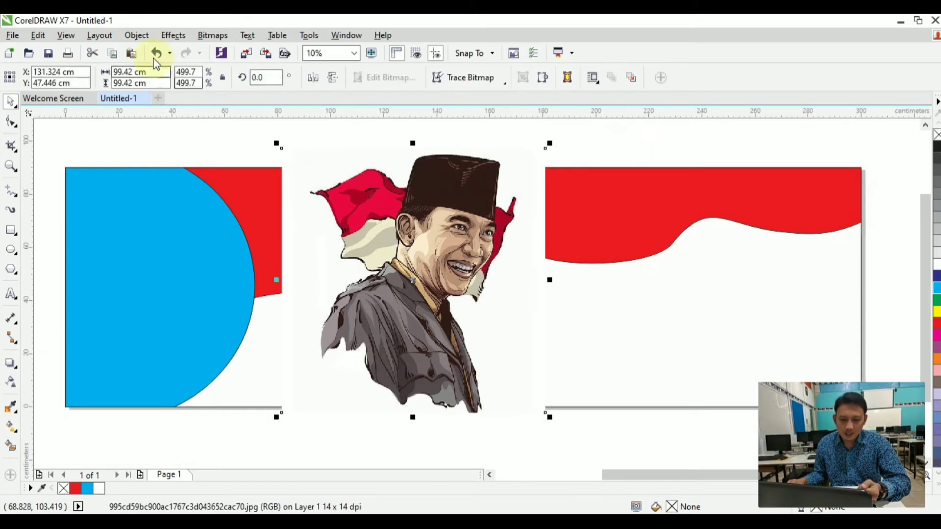
left_click(136, 35)
mouse_move(194, 156)
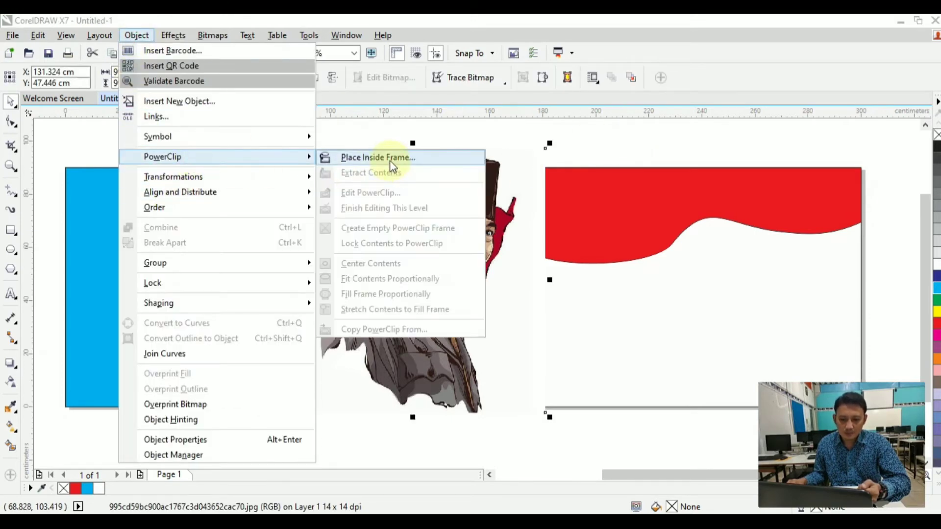
left_click(394, 161)
left_click(149, 213)
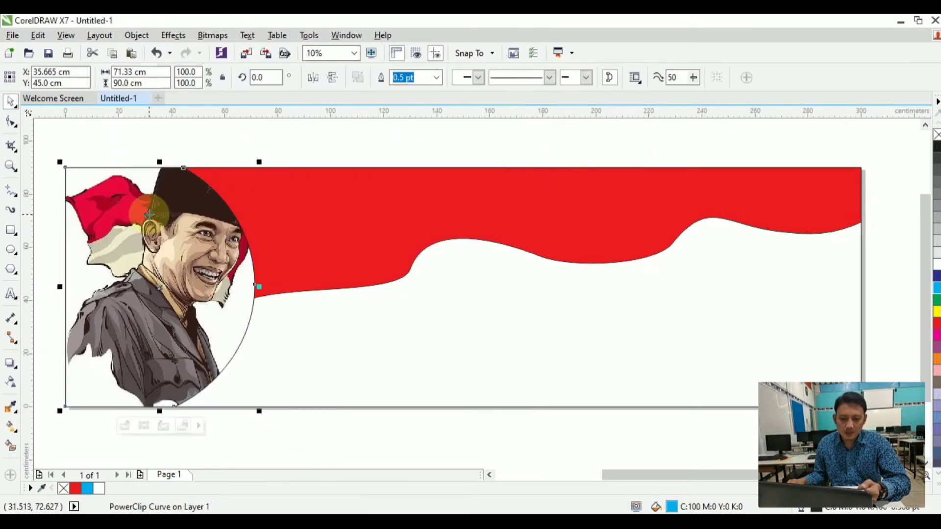
- Edit the PowerClip contents, scaling the portrait to about 90 x 90 cm and fitting it within the panel's height, then finish editing
right_click(174, 227)
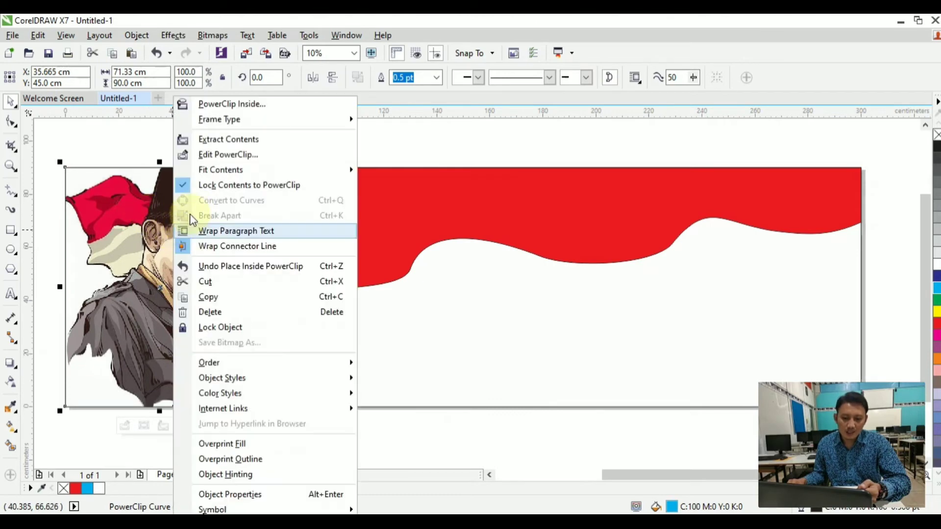
left_click(231, 156)
left_click(269, 172)
left_click_drag(291, 155, 249, 192)
left_click_drag(162, 242, 155, 205)
left_click_drag(244, 388, 288, 413)
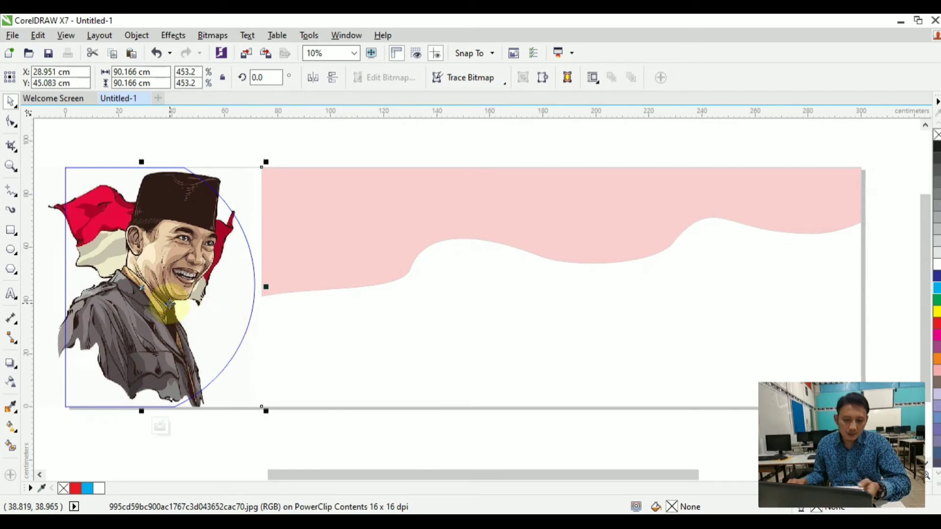
left_click(162, 429)
left_click(233, 130)
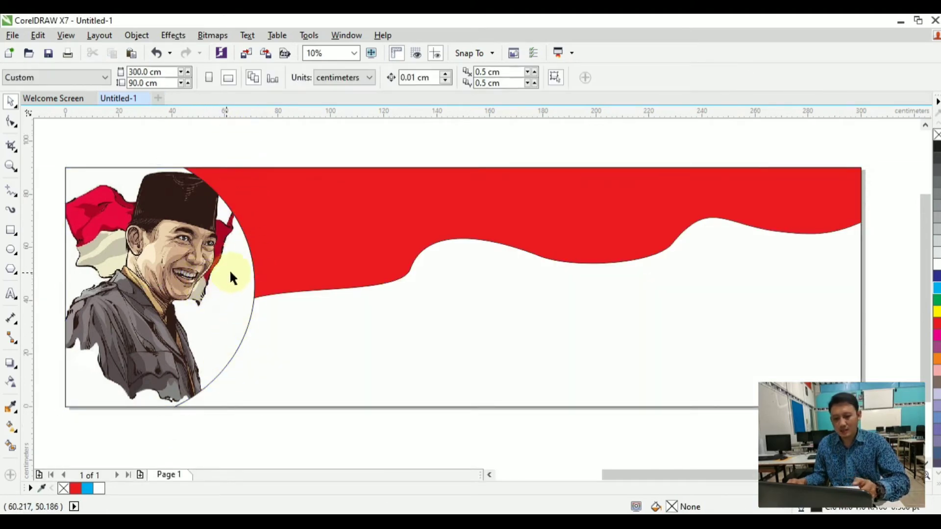
left_click(183, 172)
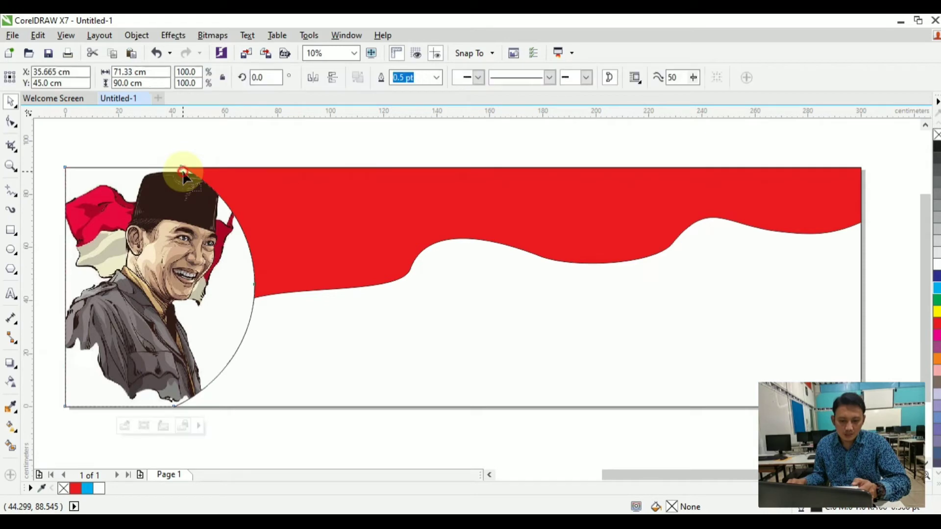
key("F10")
left_click_drag(186, 167, 209, 167)
mouse_move(255, 234)
left_mouse_down()
mouse_move(269, 252)
mouse_move(259, 229)
left_mouse_up()
key("ctrl+z")
key("ctrl+z")
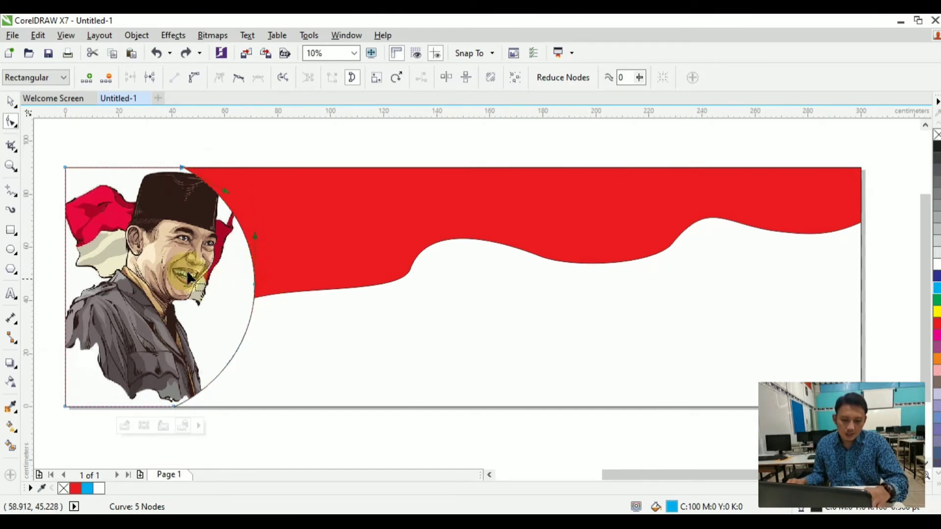
- Extract the portrait from the PowerClip, move it below the red band, and widen the cyan panel to about 85 cm
left_click(15, 102)
right_click(171, 239)
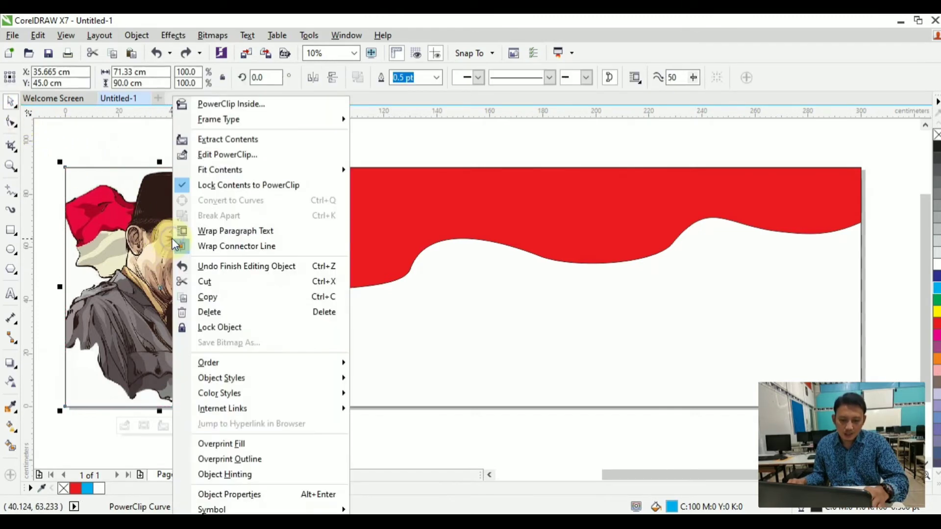
left_click(227, 139)
left_click_drag(194, 224, 602, 322)
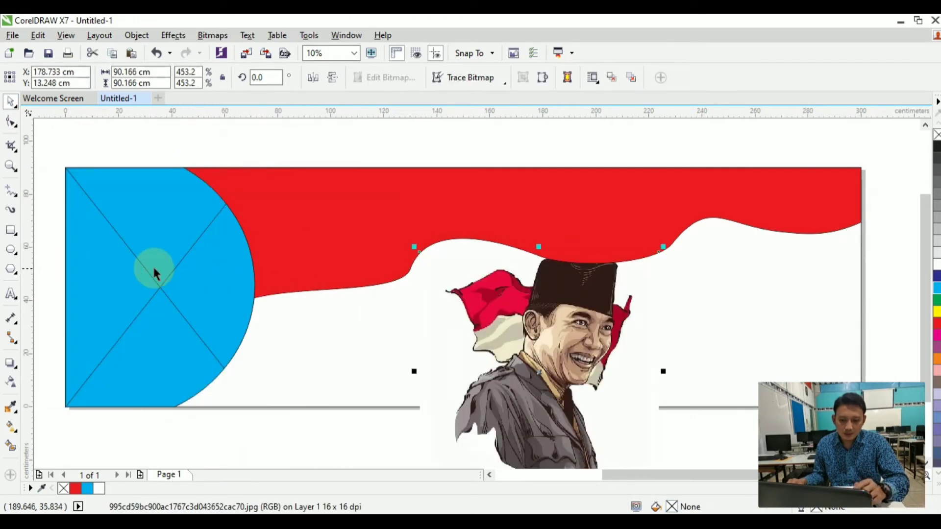
left_click(241, 286)
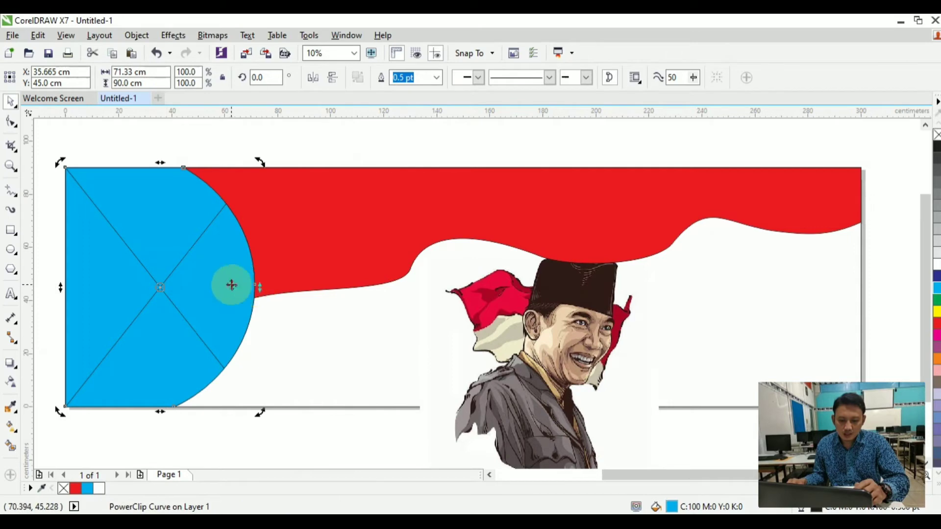
left_click_drag(266, 292, 294, 288)
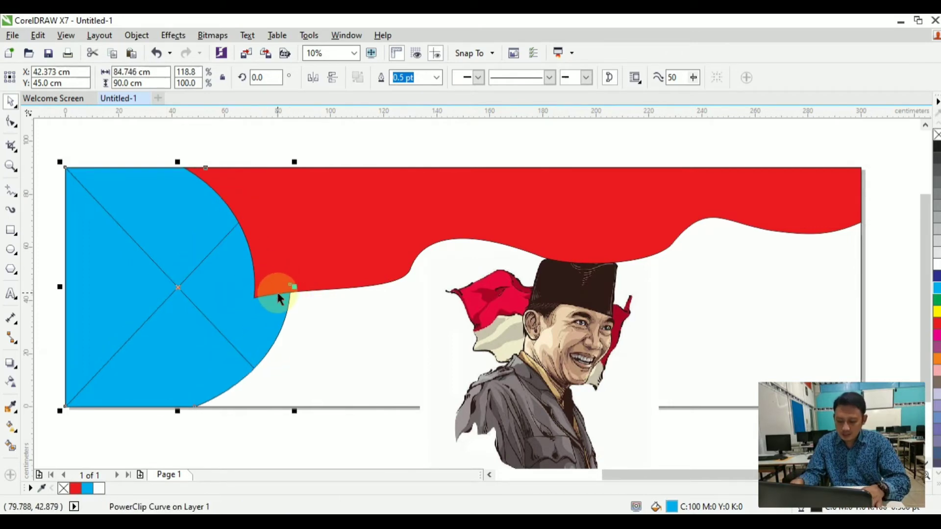
- PowerClip the extracted portrait inside the widened curved panel
left_click(537, 337)
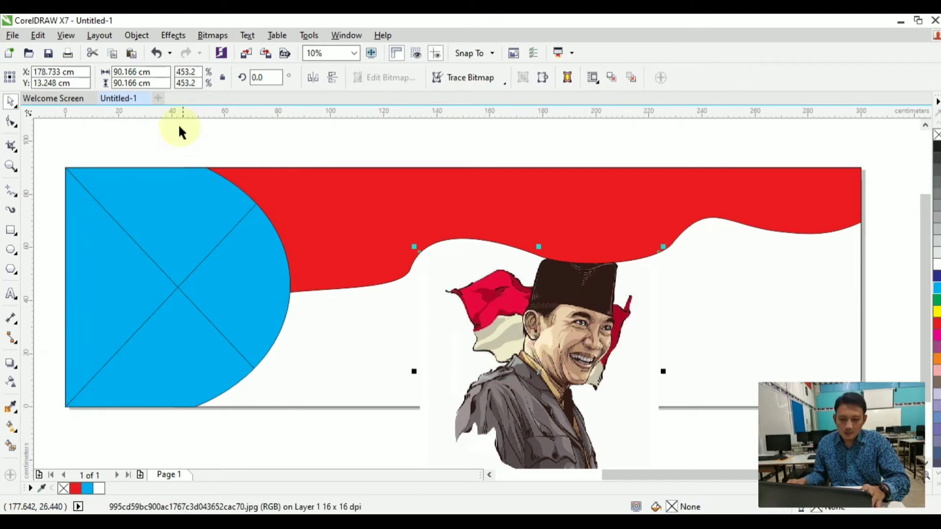
left_click(134, 37)
mouse_move(212, 155)
left_click(343, 157)
left_click(168, 231)
- Reposition the portrait inside the PowerClip to about X 31 cm, Y 44.5 cm and finish editing the contents
right_click(182, 98)
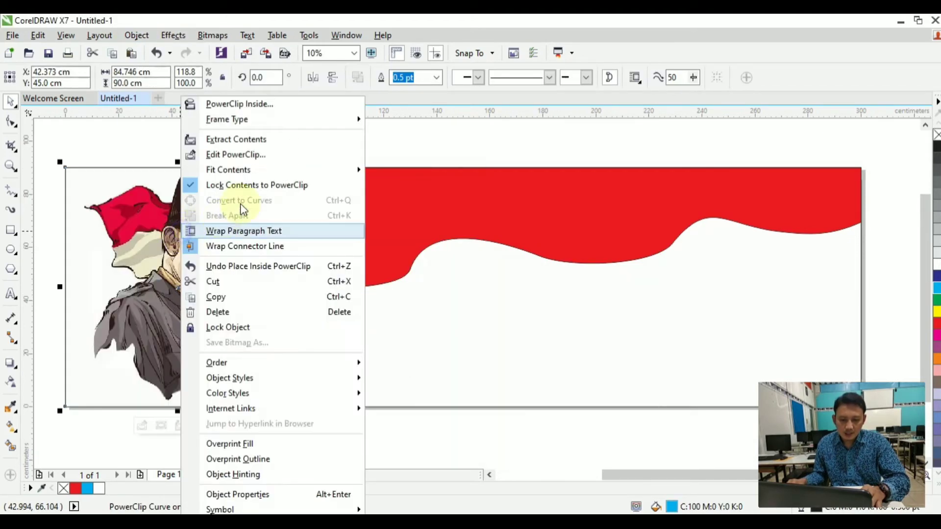
left_click(258, 154)
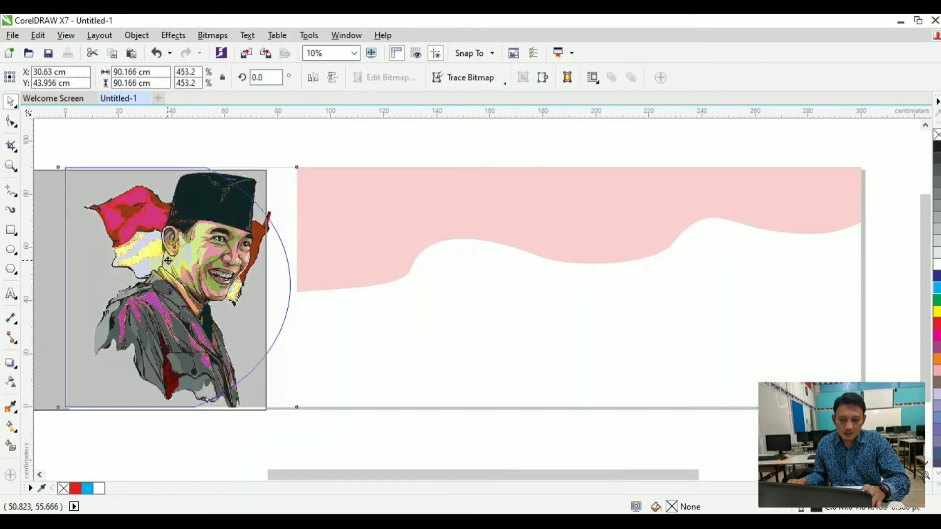
left_click_drag(161, 260, 171, 250)
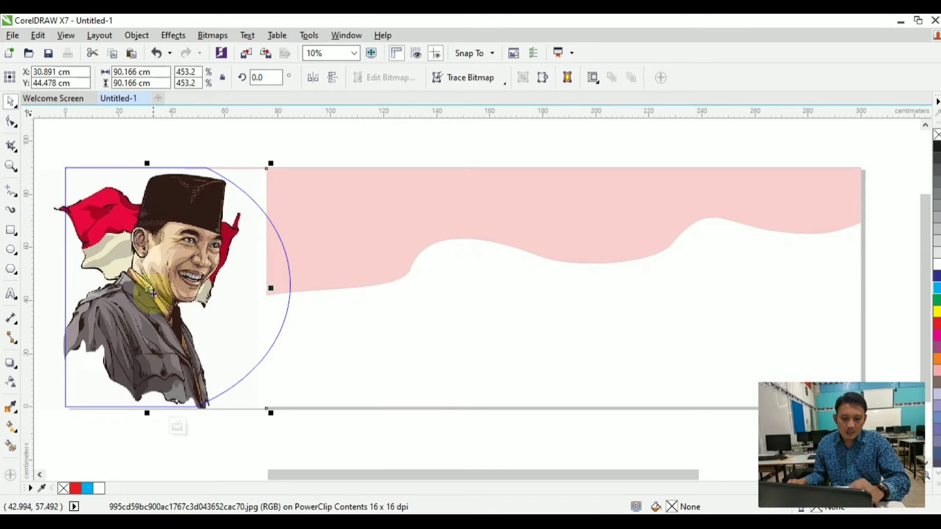
left_click(179, 427)
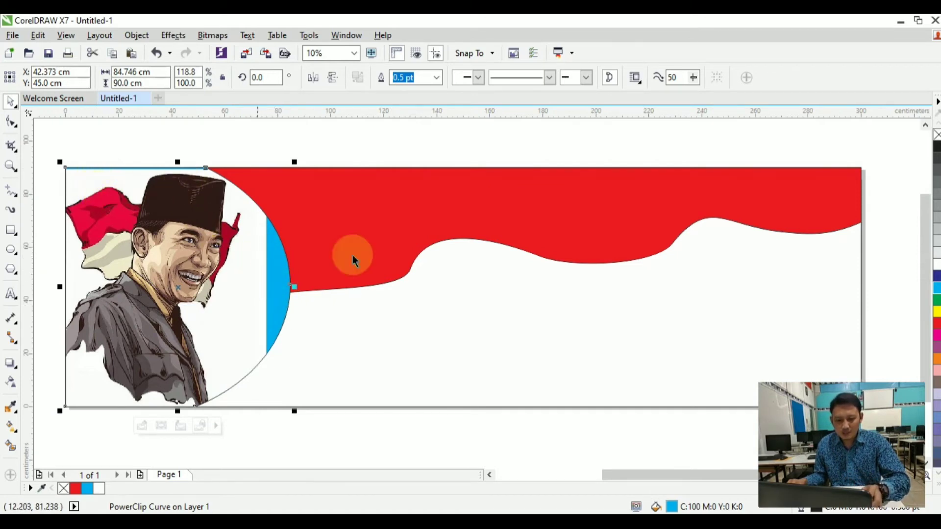
- Fill the curved panel behind the portrait with white and deselect it
left_click(936, 269)
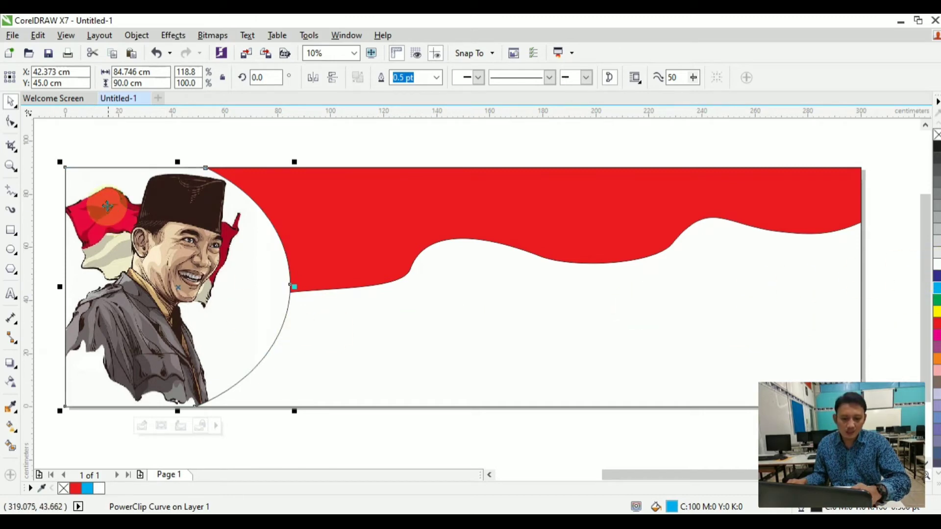
key("F10")
left_click(12, 102)
left_click(97, 131)
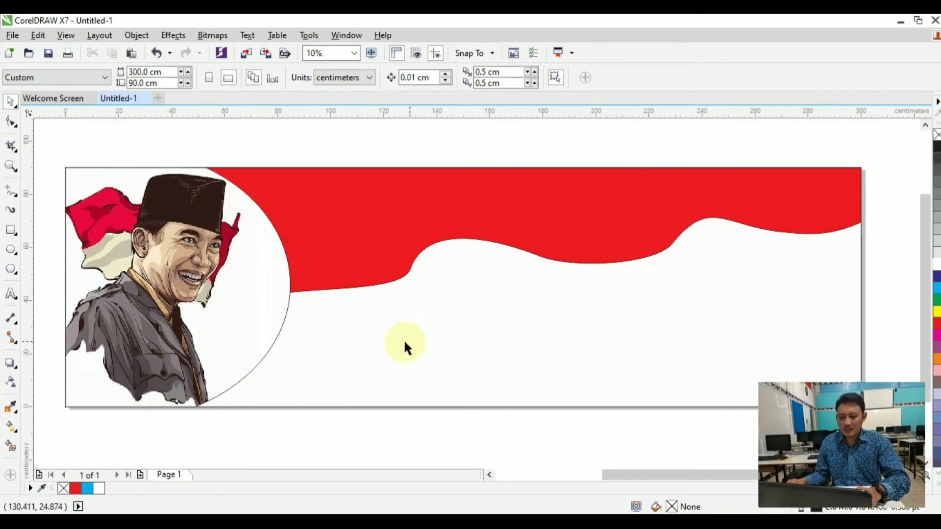
left_click(256, 318)
left_click(307, 141)
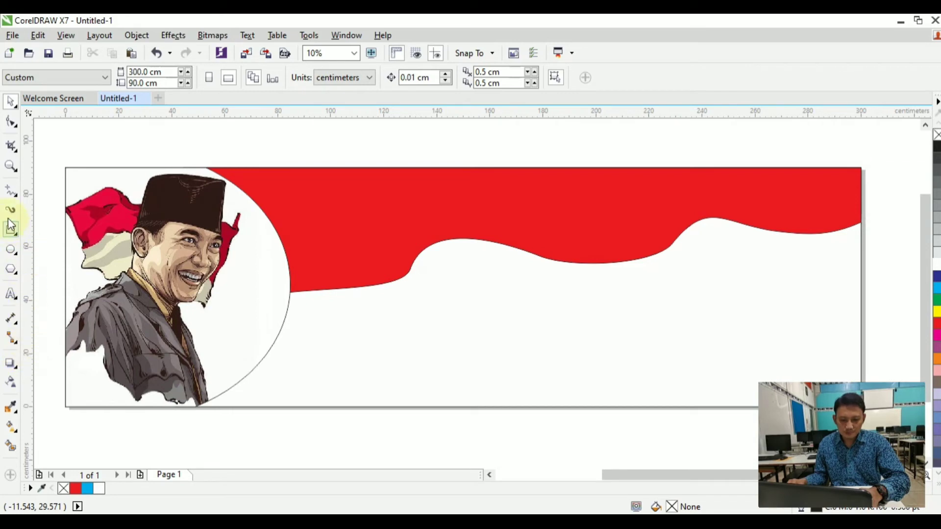
- Add the artistic text DIRGAHAYU, enlarge it to about 432 pt, and place it beside the curved panel below the red band
left_click(398, 338)
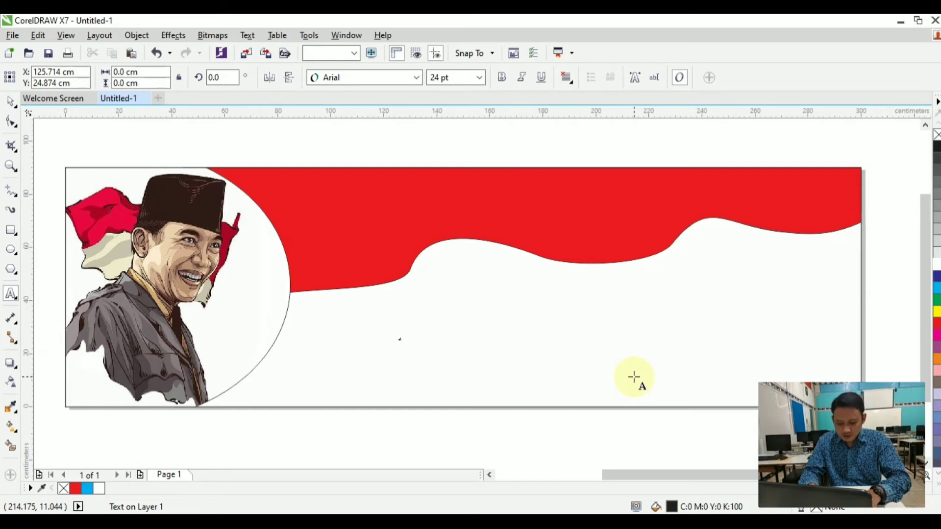
type("DIR")
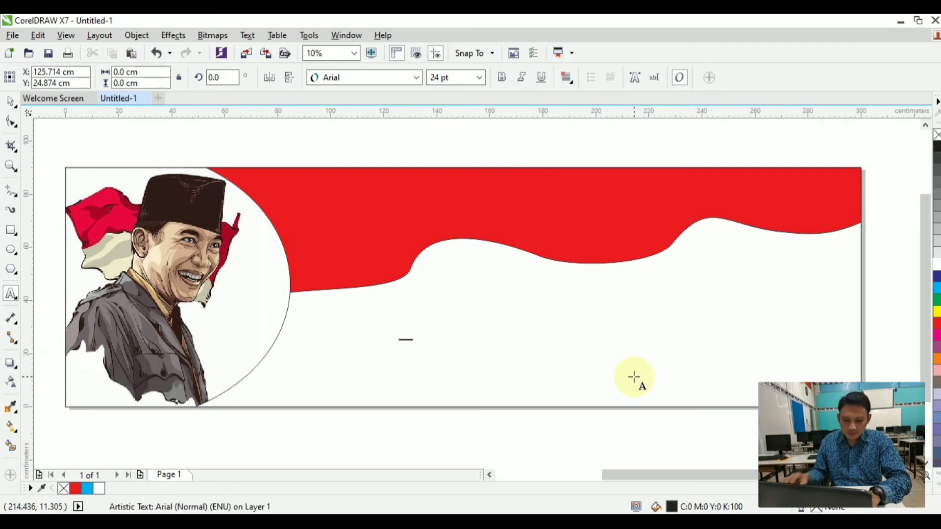
key("ctrl+space")
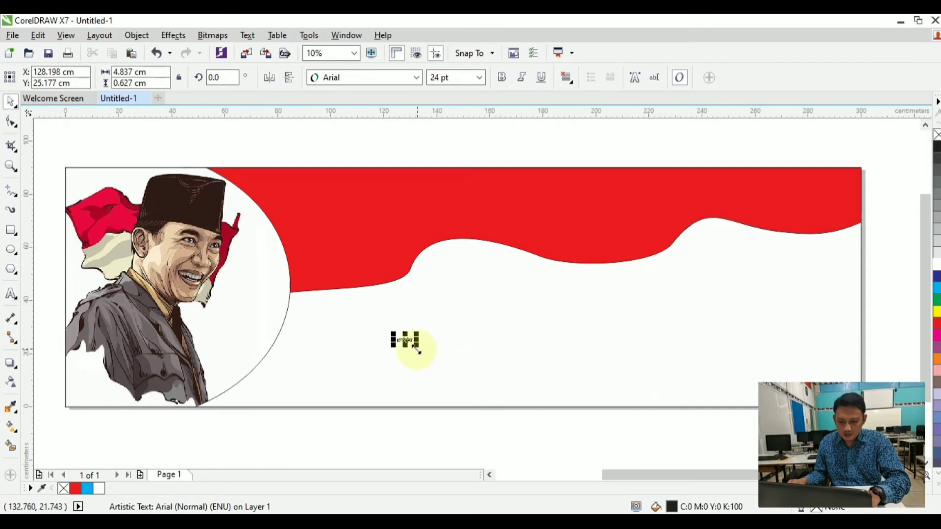
left_click_drag(417, 349, 633, 434)
left_click_drag(568, 356, 470, 316)
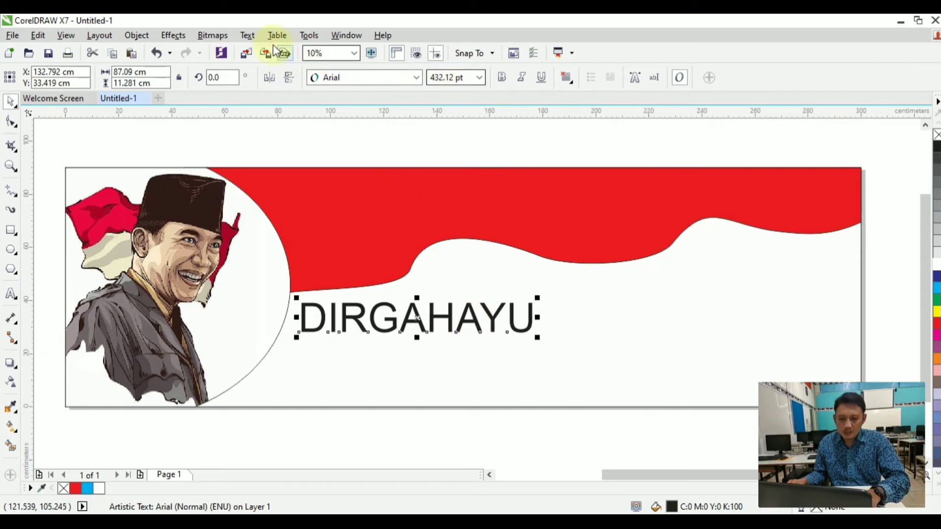
- Change the DIRGAHAYU text to sentence case and shift it slightly away from the curved panel
left_click(248, 36)
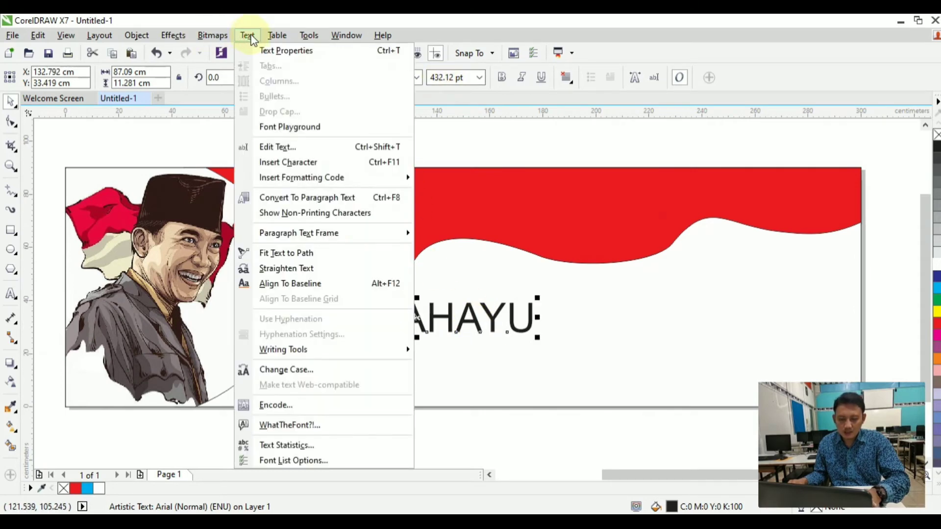
left_click(287, 370)
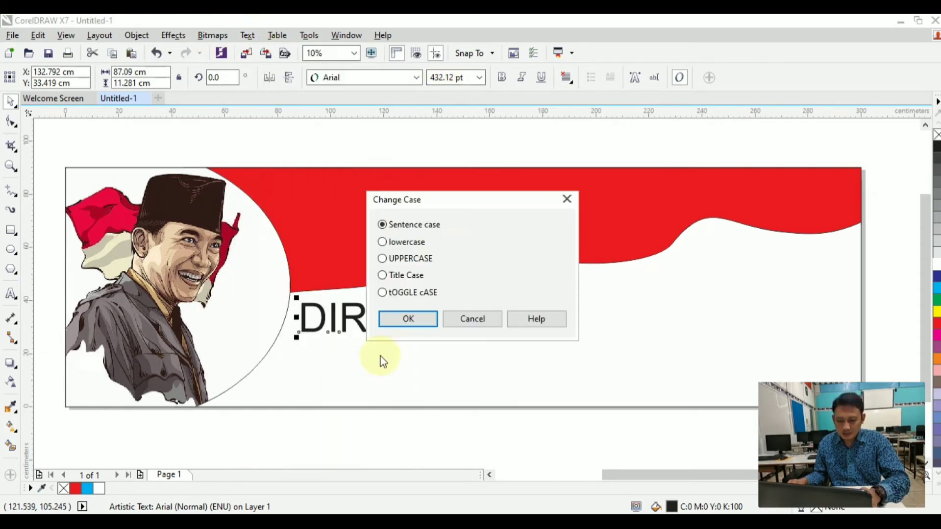
left_click(416, 324)
mouse_move(395, 321)
left_mouse_down()
mouse_move(416, 315)
mouse_move(400, 314)
left_mouse_up()
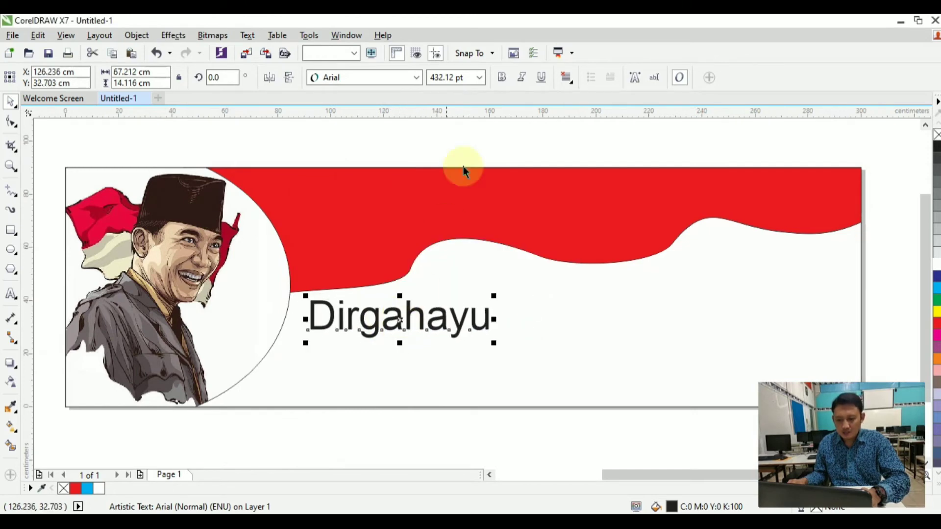
- Make the Dirgahayu text bold and change its case to UPPERCASE
left_click(501, 78)
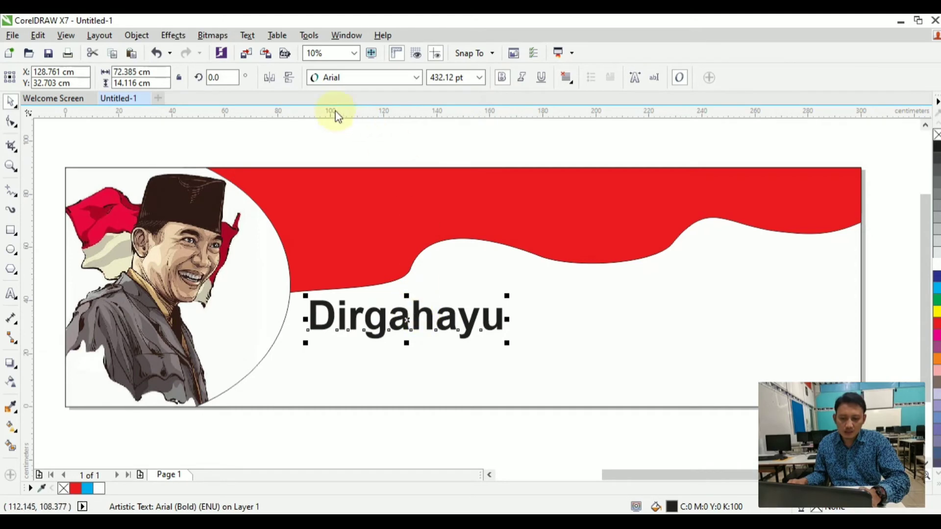
left_click(247, 35)
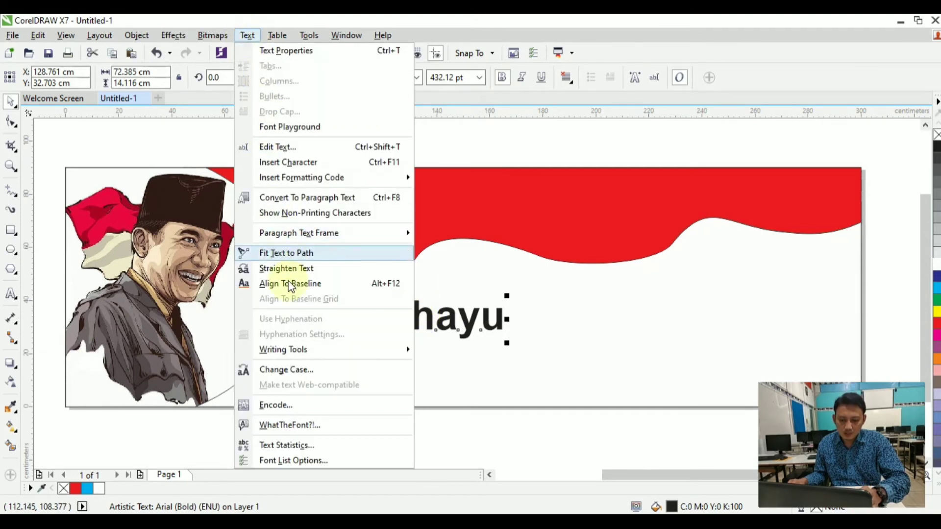
left_click(288, 369)
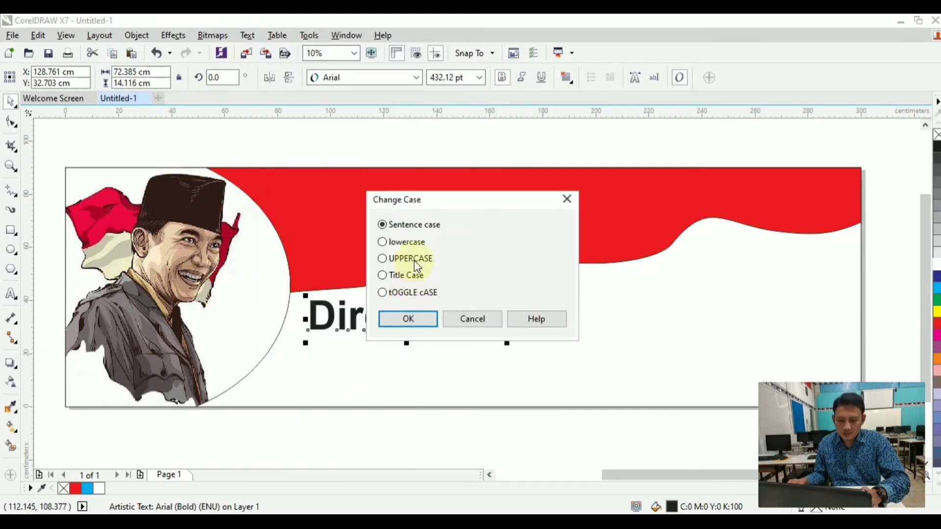
left_click(409, 319)
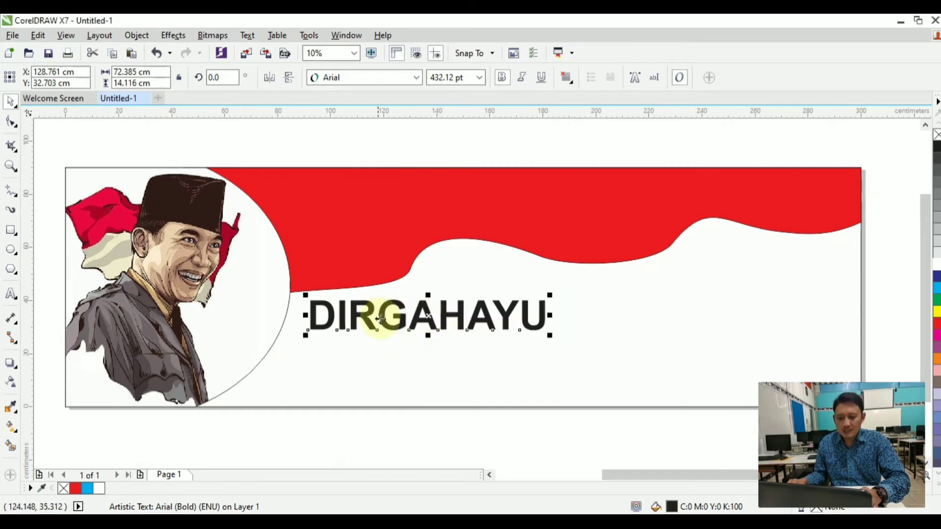
- Duplicate the DIRGAHAYU text directly below itself and replace the copy's wording with REPUBLIK INDONESIA
left_click_drag(381, 318, 377, 363)
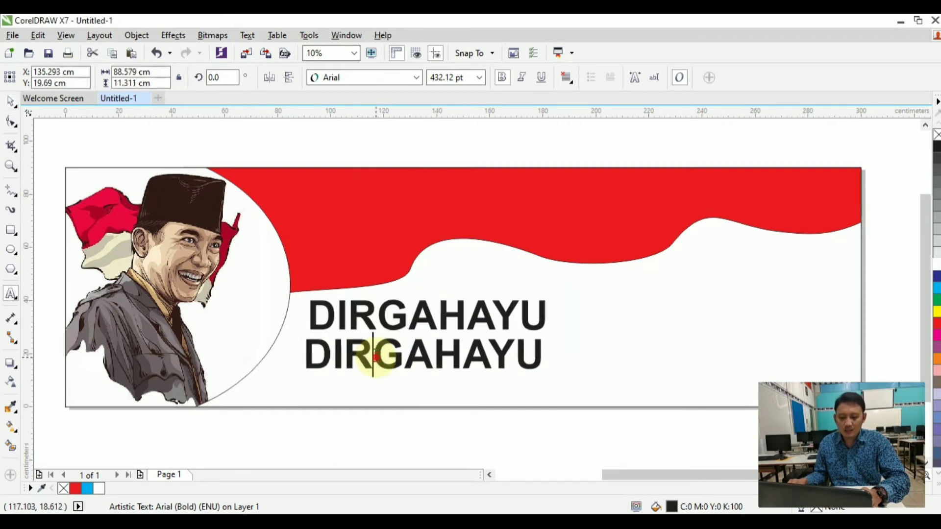
double_click(375, 356)
type("REWP")
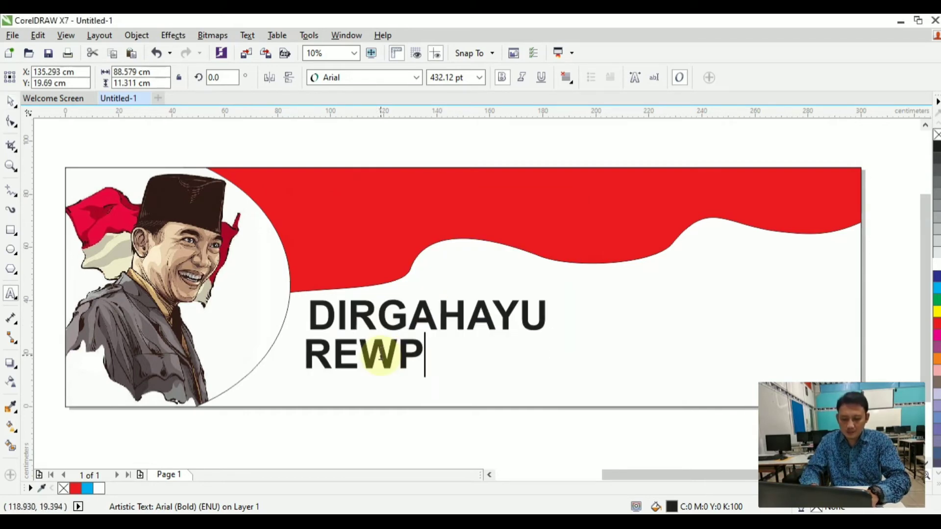
key("BackSpace")
type("UBL")
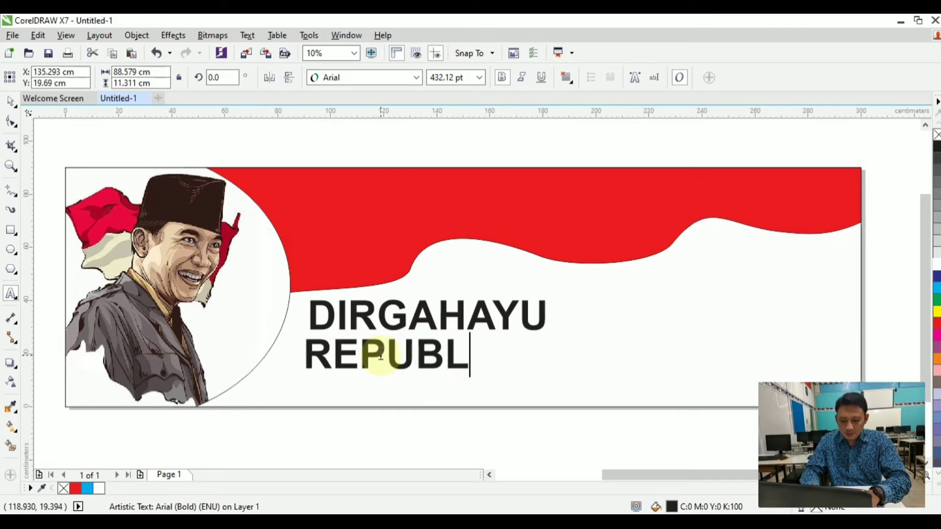
type("IK INDONESIA")
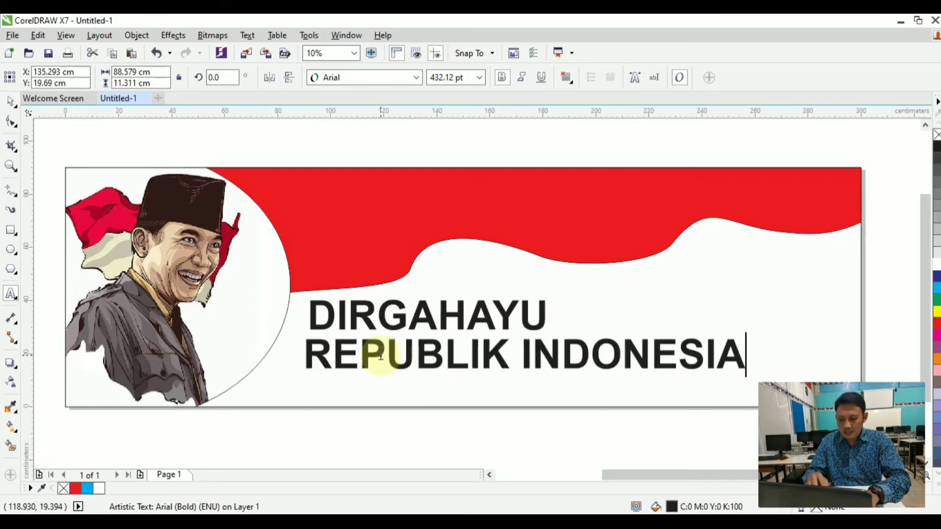
- Shrink the DIRGAHAYU text to about 306 pt, align its start with REPUBLIK INDONESIA, and move the latter up directly beneath it
key("Escape")
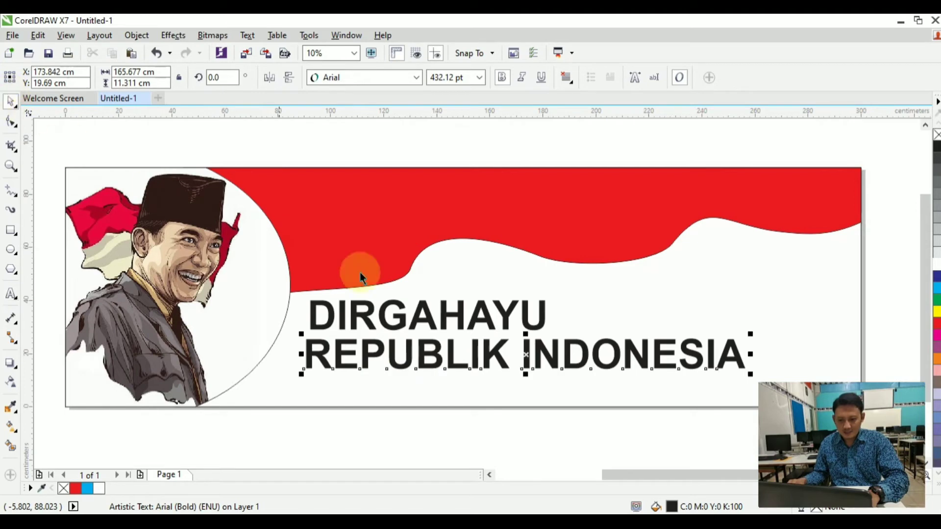
left_click_drag(426, 315, 420, 312)
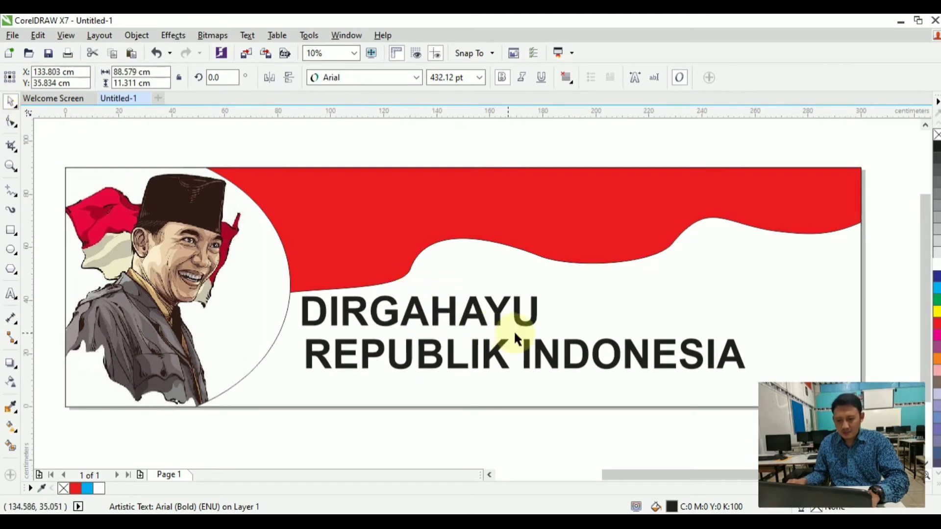
left_click_drag(542, 332, 475, 323)
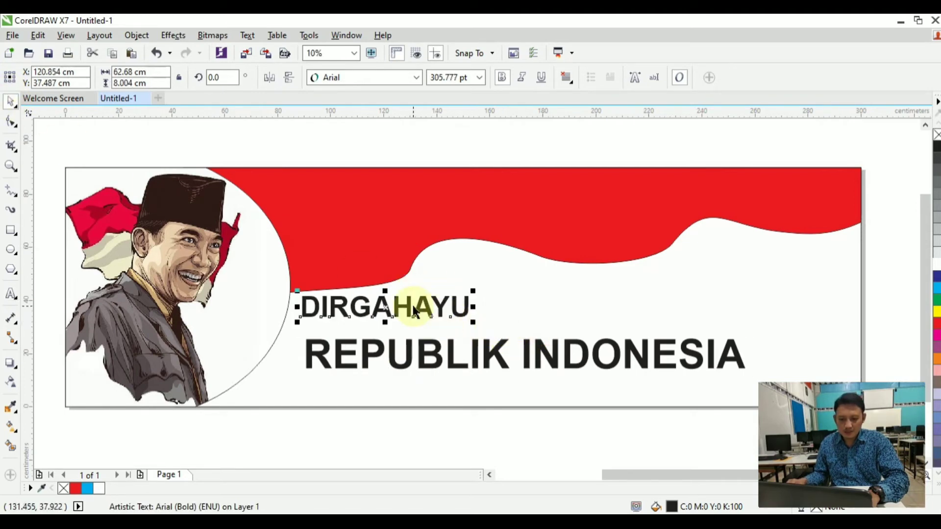
left_click_drag(419, 309, 423, 311)
left_click_drag(378, 354, 375, 339)
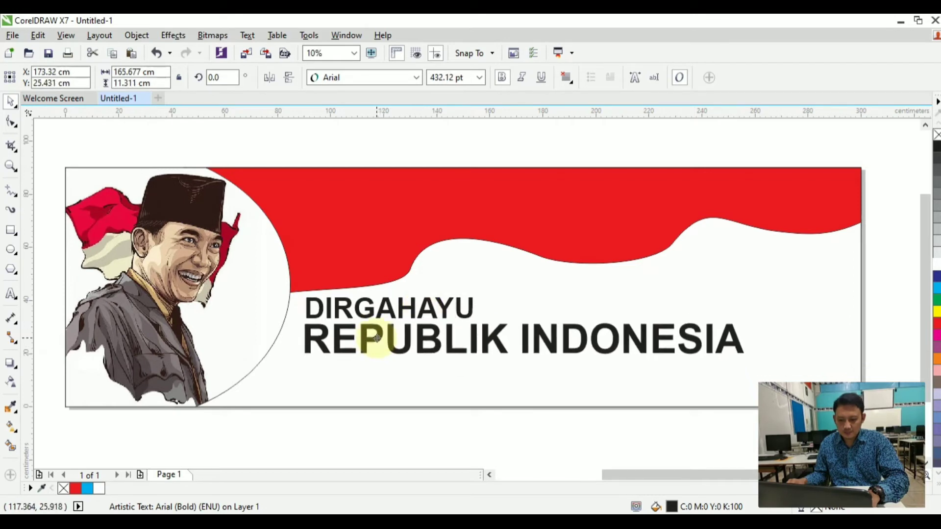
left_click(406, 441)
- Duplicate the DIRGAHAYU text below REPUBLIK INDONESIA and replace the copy's wording with 17 Agustus 1945 - 17 Agustus 2020
left_click_drag(401, 312, 400, 369)
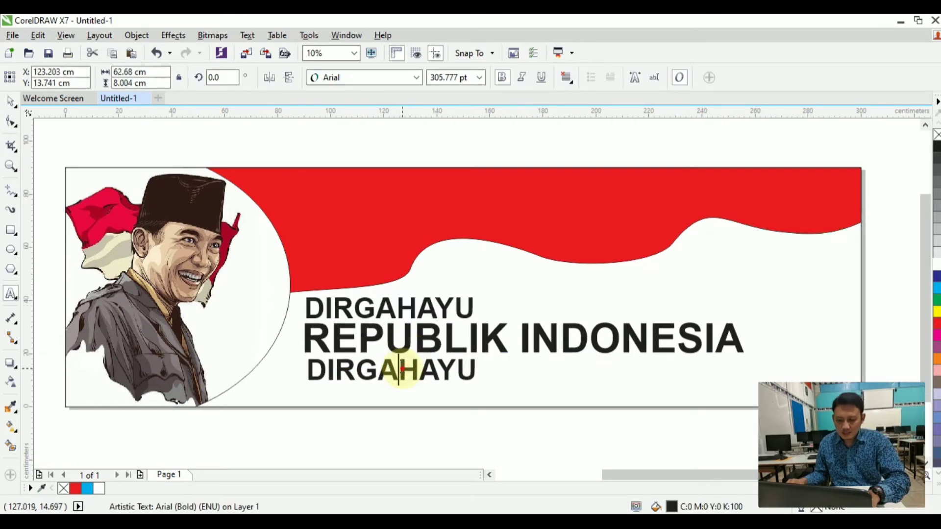
double_click(399, 369)
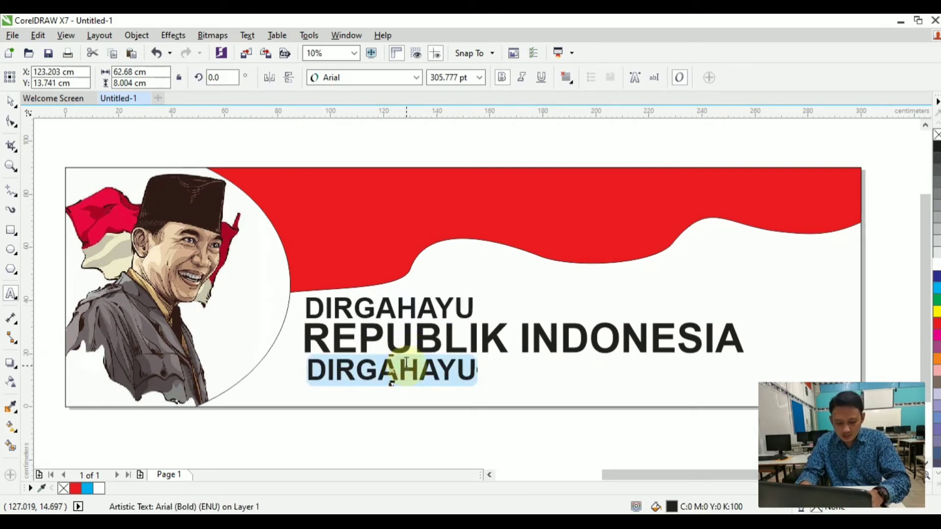
type("17 Agustus 1945 - 17 Agustus 2020")
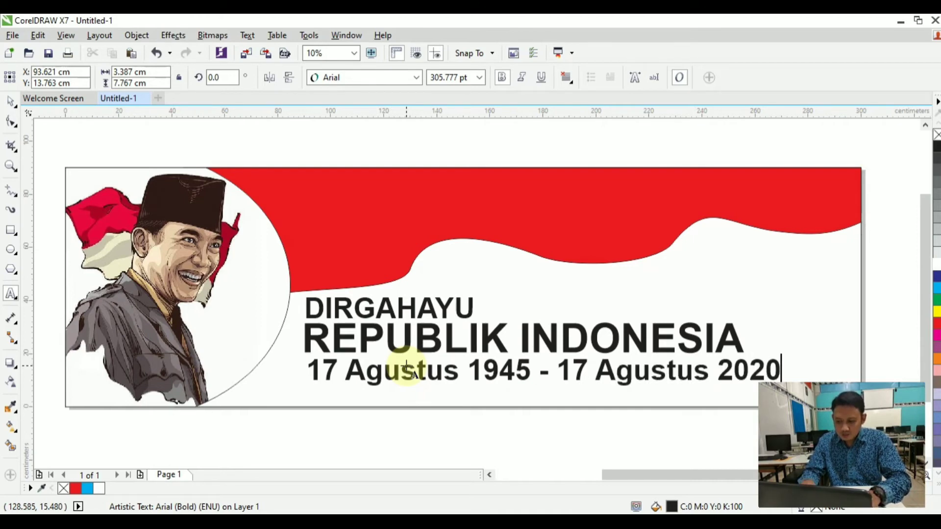
key("ctrl+space")
left_click(10, 102)
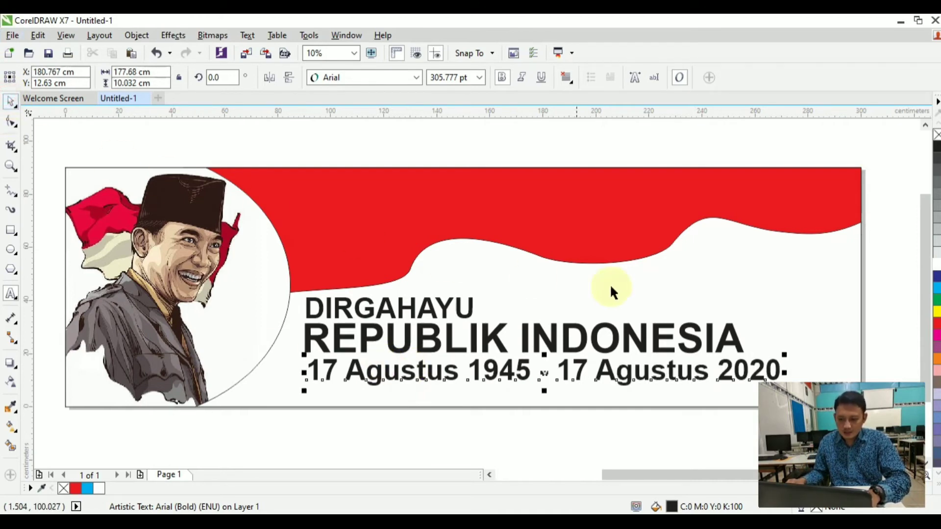
- Shrink the date line to about 152 pt and place it directly beneath the start of REPUBLIK INDONESIA
left_click_drag(781, 353, 752, 366)
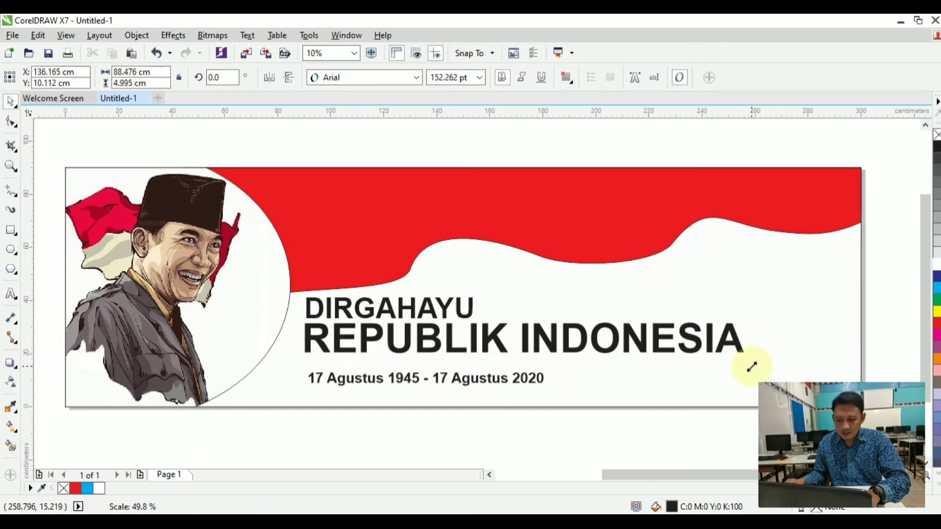
left_click_drag(481, 380, 476, 372)
left_click(483, 443)
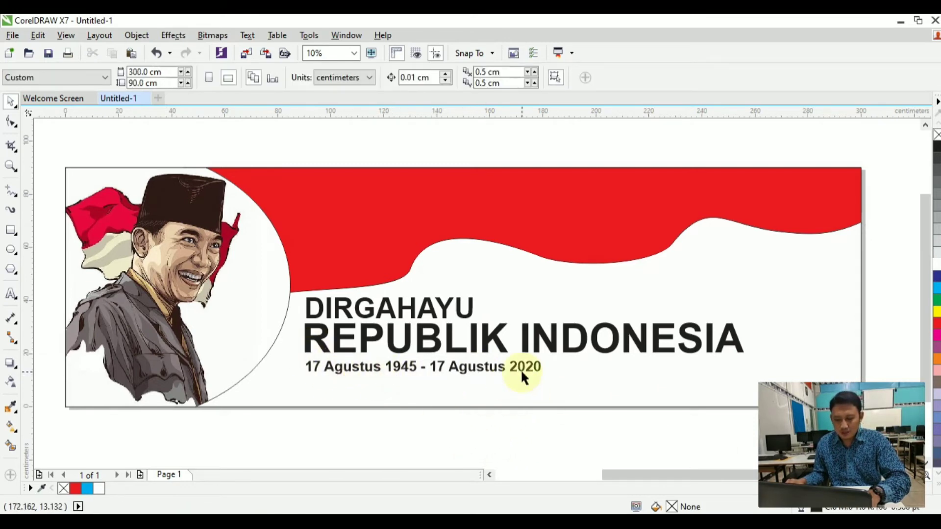
- Add the artistic text 7 above the banner, enlarge it to about 1154 pt, and set its font to Geometr415 Blk BT
left_click(11, 294)
left_click(383, 149)
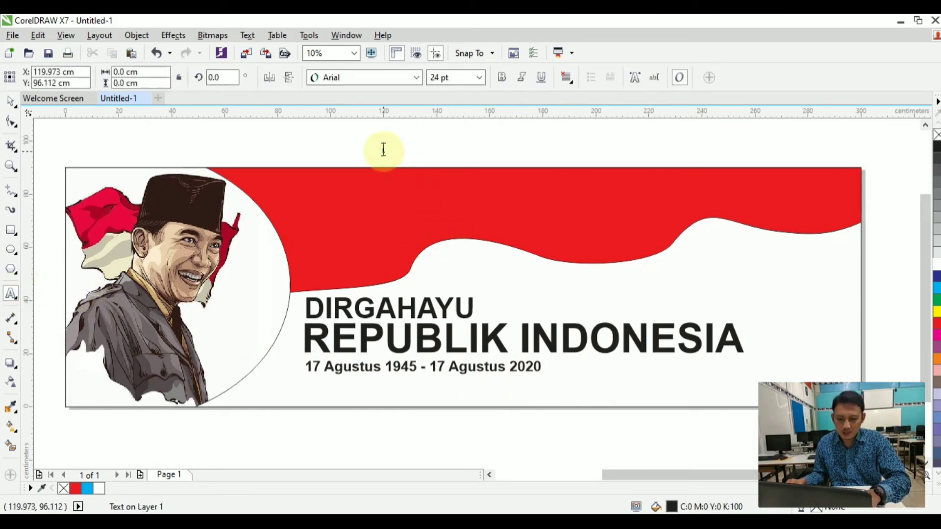
type("7")
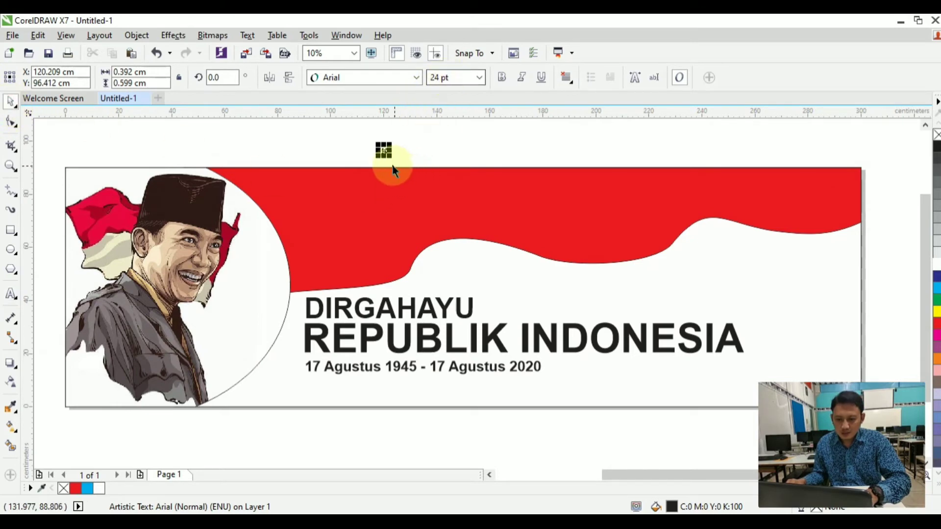
left_click_drag(384, 149, 483, 226)
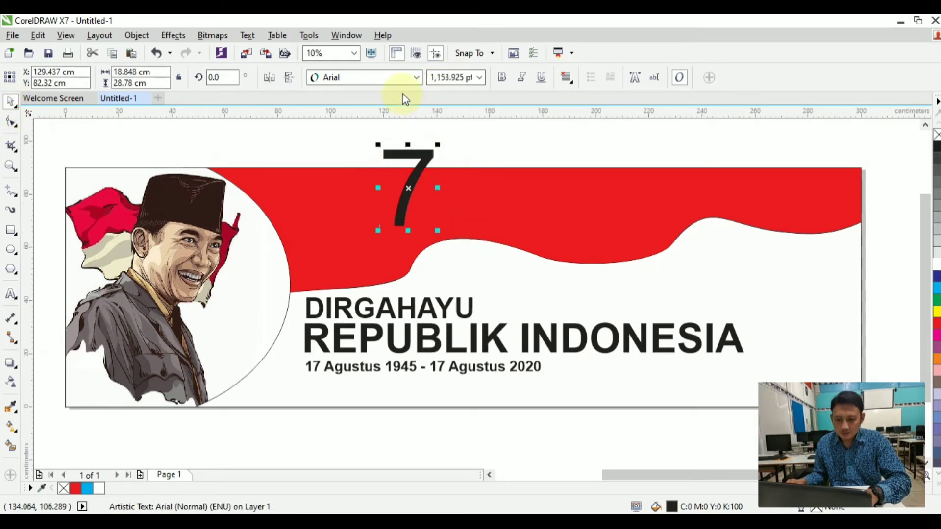
left_click(403, 78)
left_click(390, 111)
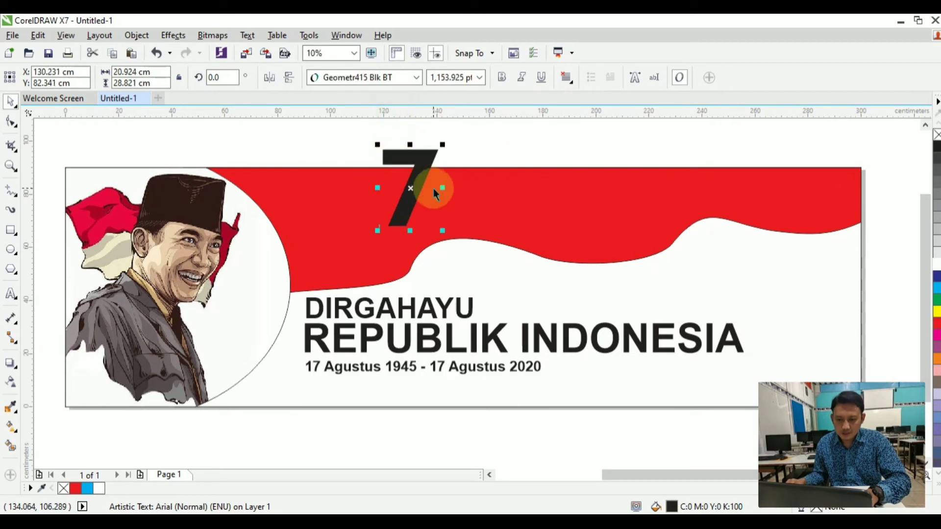
- Duplicate the 7, change the copy to 5, and overlap it with the 7 so their tops line up
left_click_drag(419, 182, 445, 178)
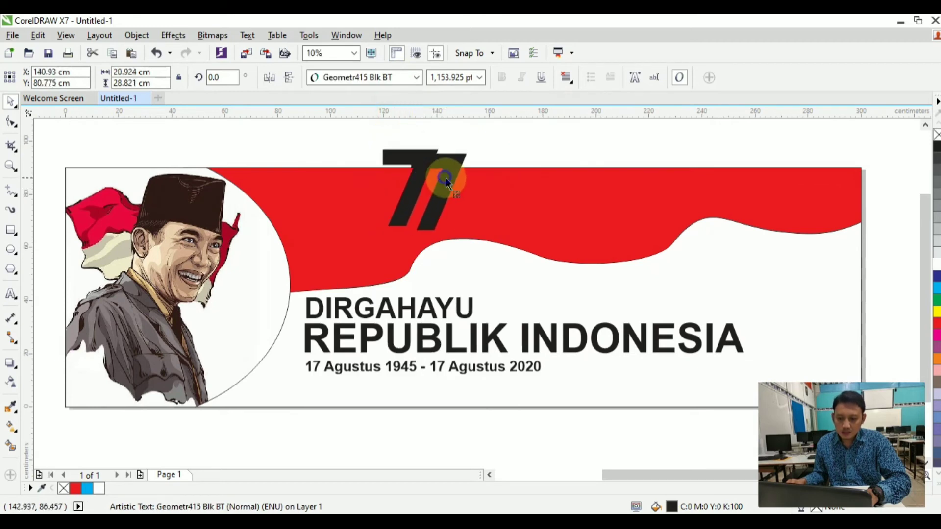
double_click(445, 178)
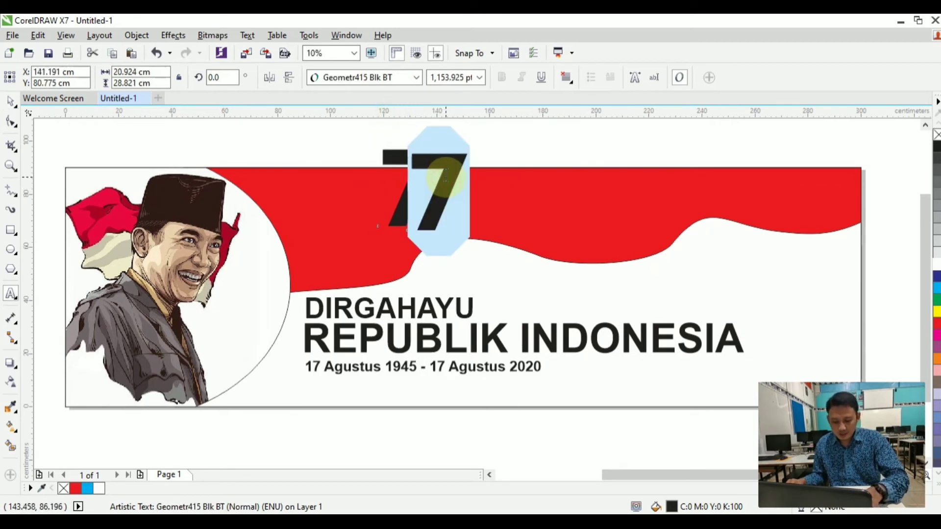
type("5")
left_click(10, 101)
left_click(447, 206)
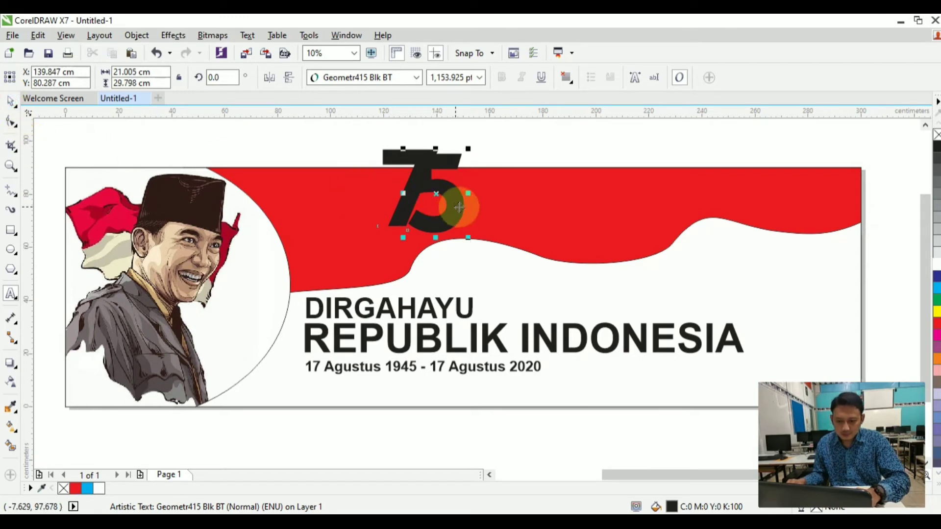
left_click(390, 161)
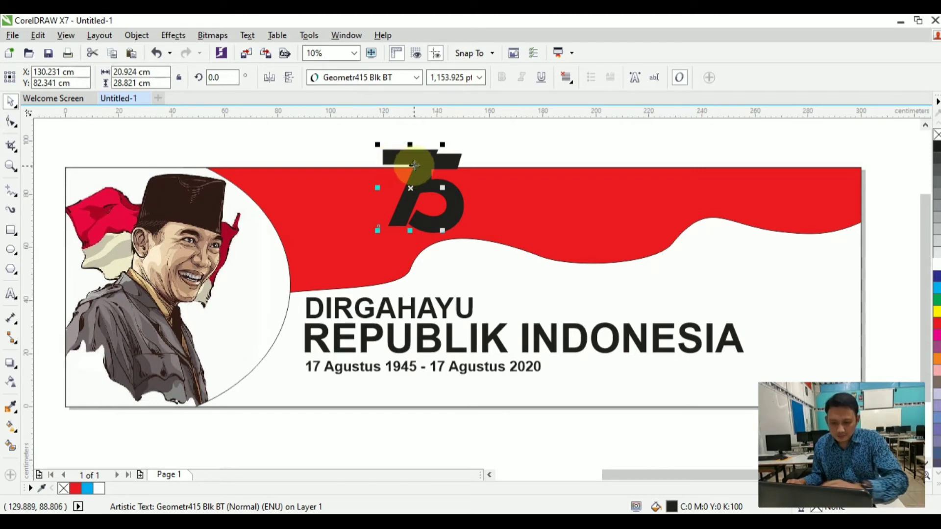
left_click(446, 193)
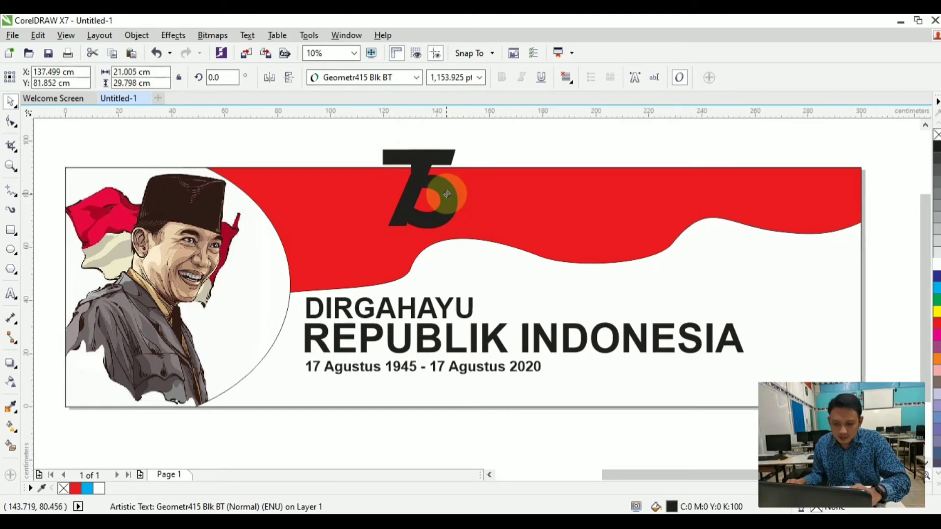
- Fill both digits of the 75 with red and give them a white 36 pt outline
left_click_drag(353, 143, 500, 251)
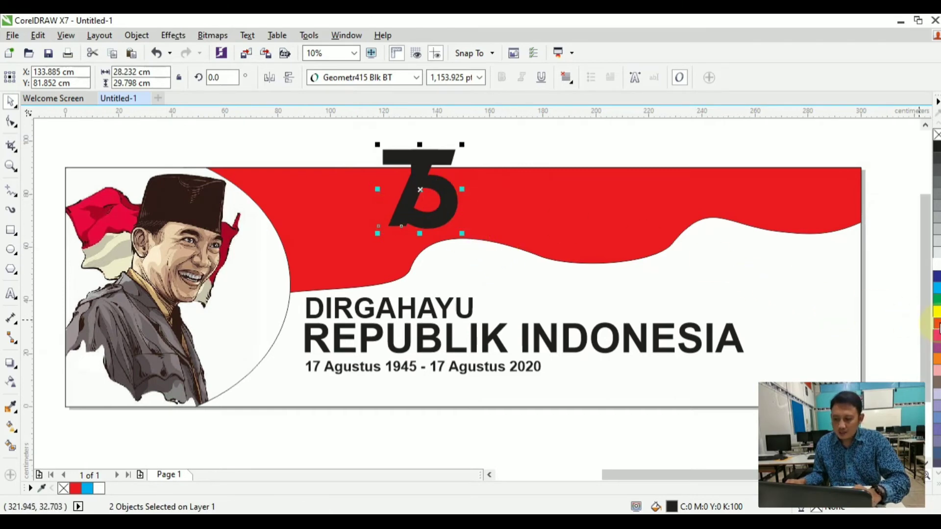
left_click(936, 324)
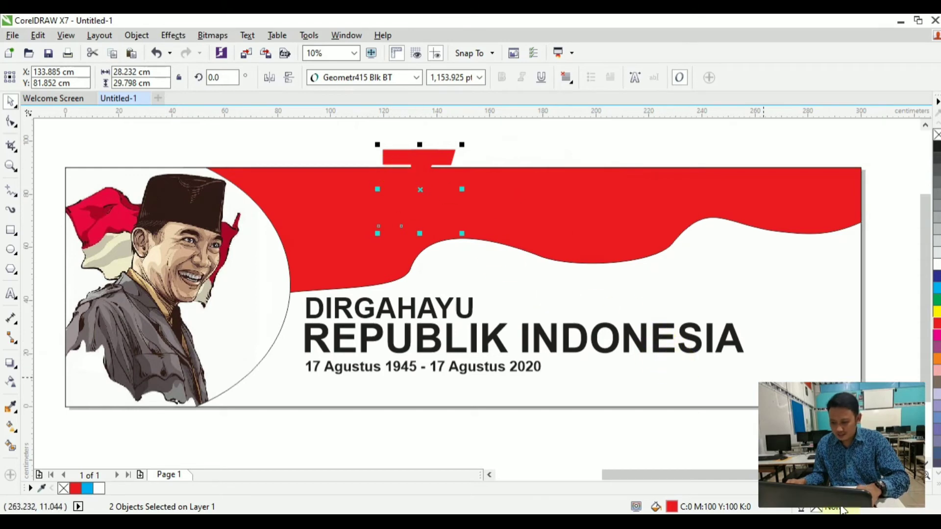
double_click(817, 510)
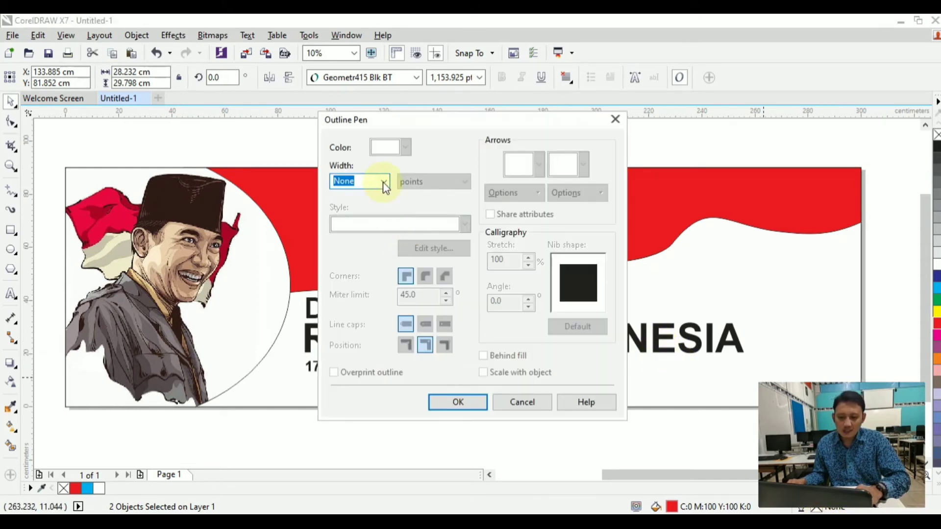
left_click(385, 185)
left_click(355, 340)
left_click(406, 148)
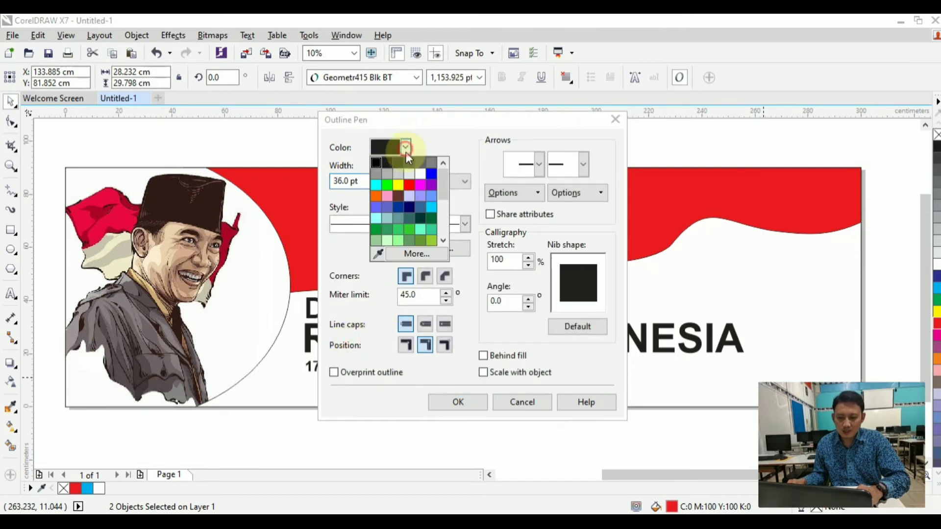
left_click(420, 174)
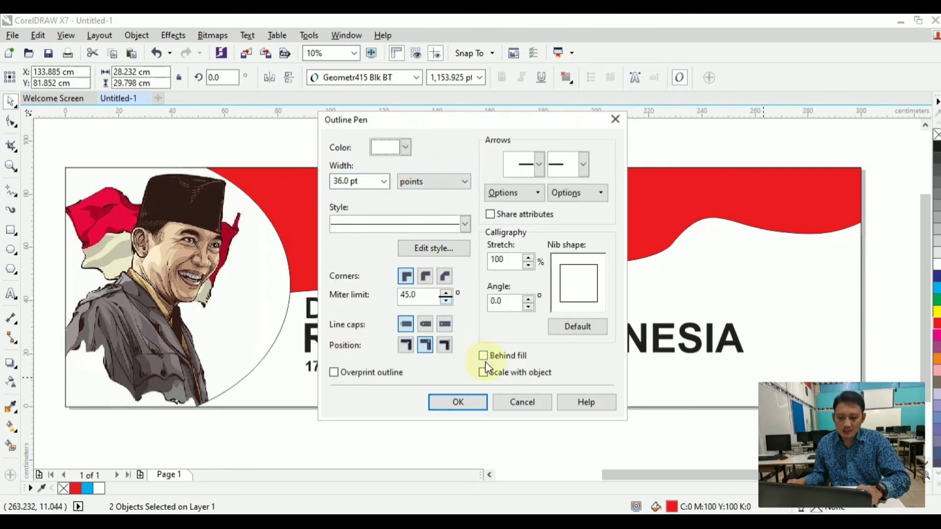
left_click(463, 409)
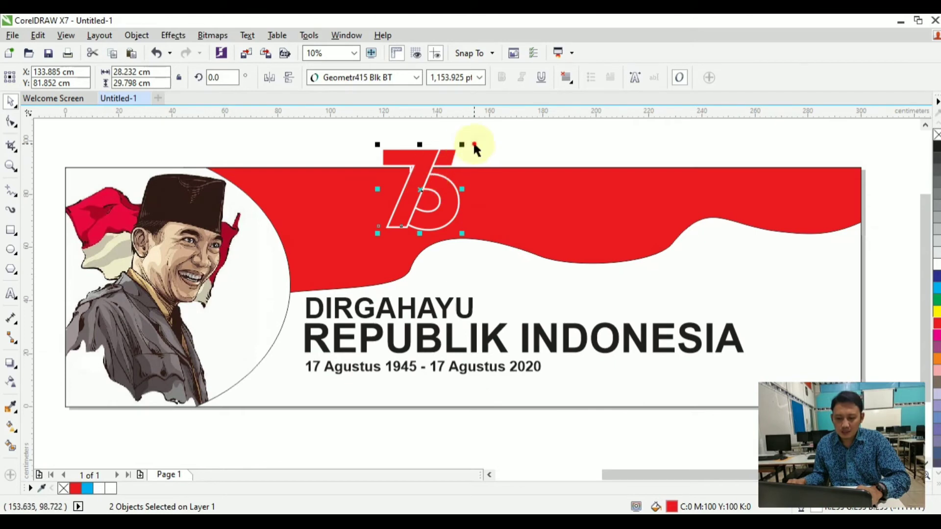
- Shift the 7 slightly up and away from the 5 to refine their overlap
left_click(424, 171)
scroll(424, 171, "up", 2)
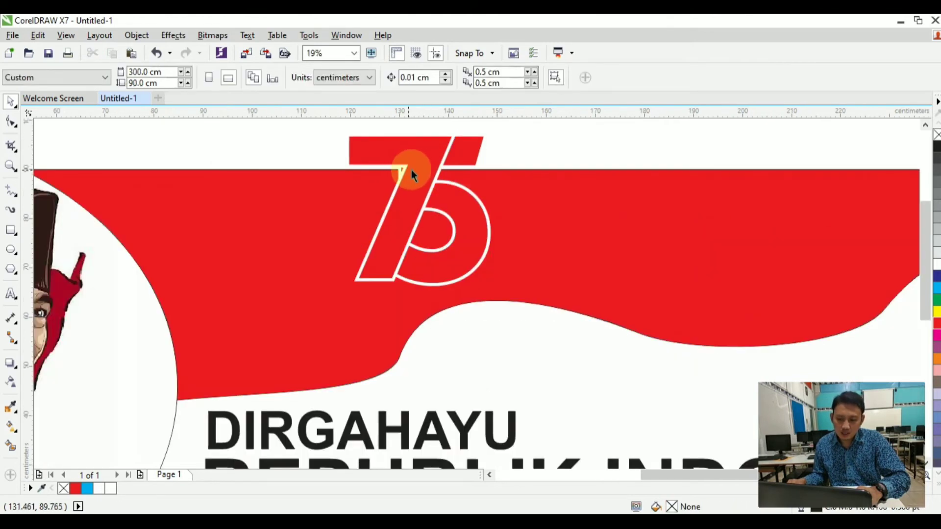
left_click(408, 169)
left_click_drag(412, 167, 406, 163)
- Scale both digits of the 75 down together to about 893 pt and move them onto the red band
left_click_drag(316, 125, 558, 328)
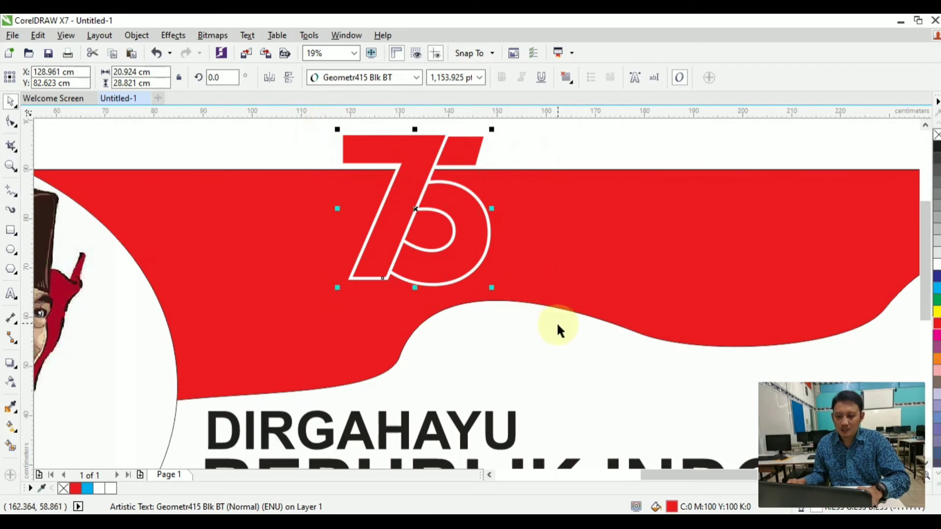
left_click_drag(488, 130, 586, 222)
scroll(452, 201, "down", 2)
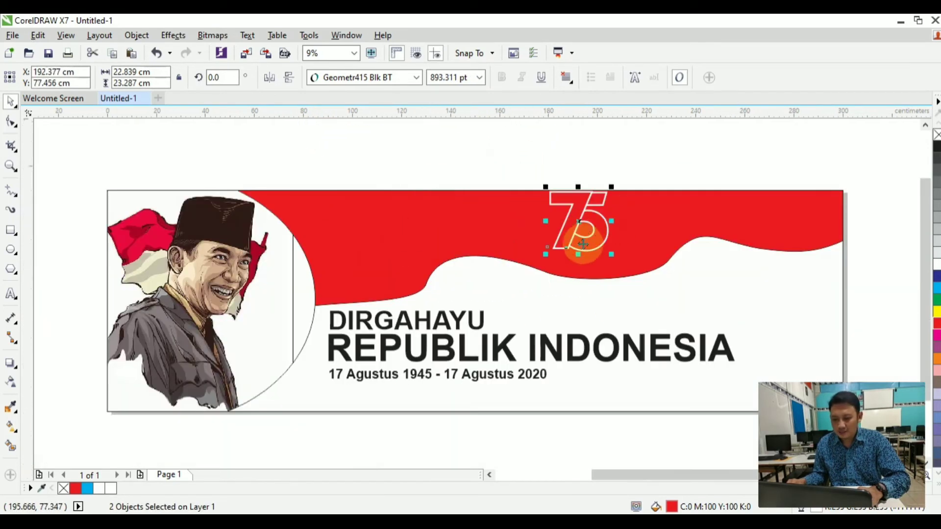
- Duplicate the DIRGAHAYU text onto the red band and replace the copy's wording with Tahun
scroll(595, 263, "up", 2)
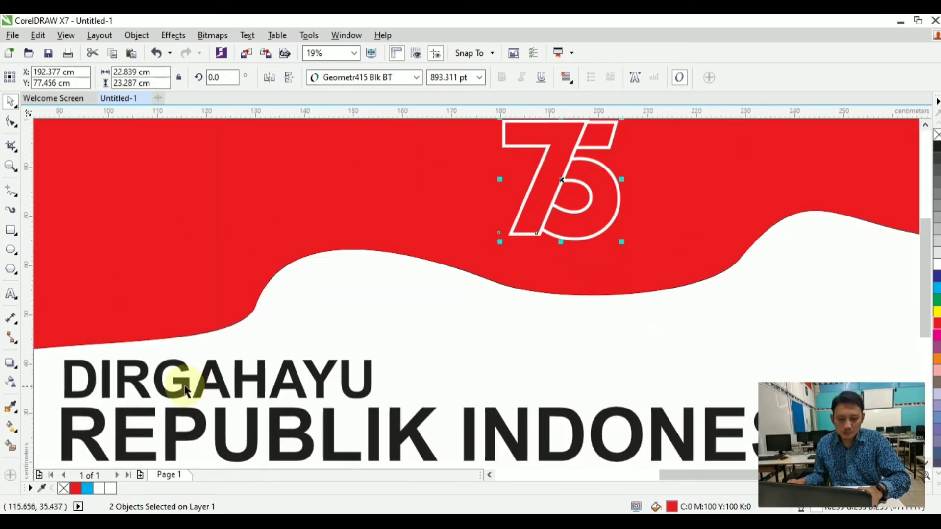
left_click_drag(184, 387, 298, 242)
double_click(299, 240)
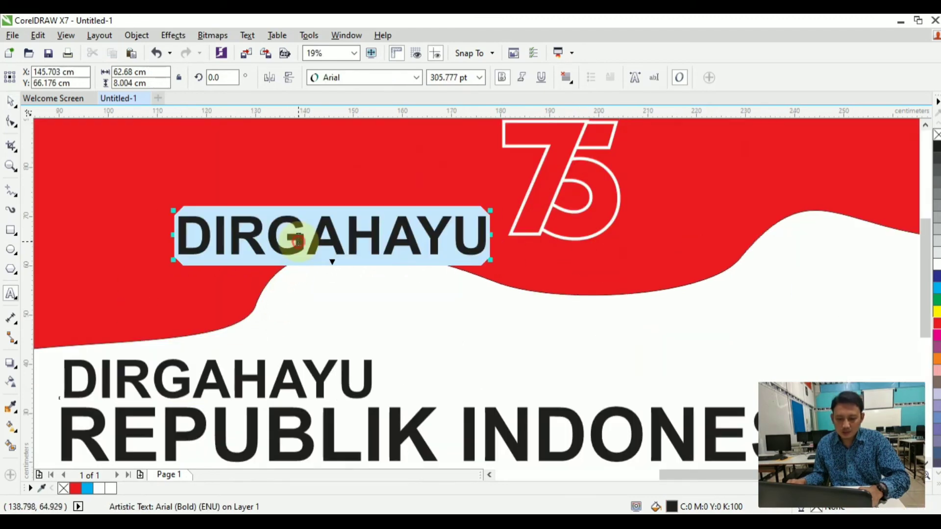
type("T")
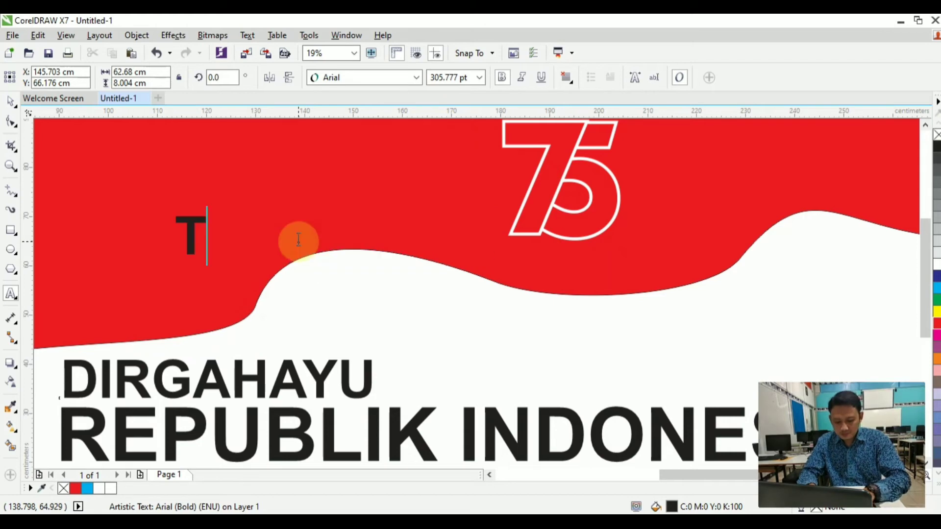
type("ahun")
left_click(11, 102)
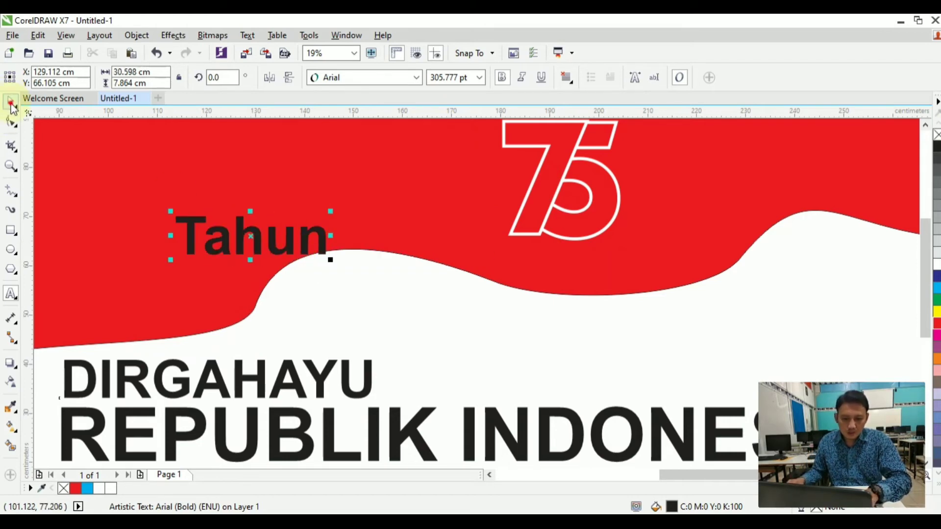
- Move the Tahun text beneath the 75, shrink it slightly, and centre it under the digits
left_click_drag(257, 249, 566, 268)
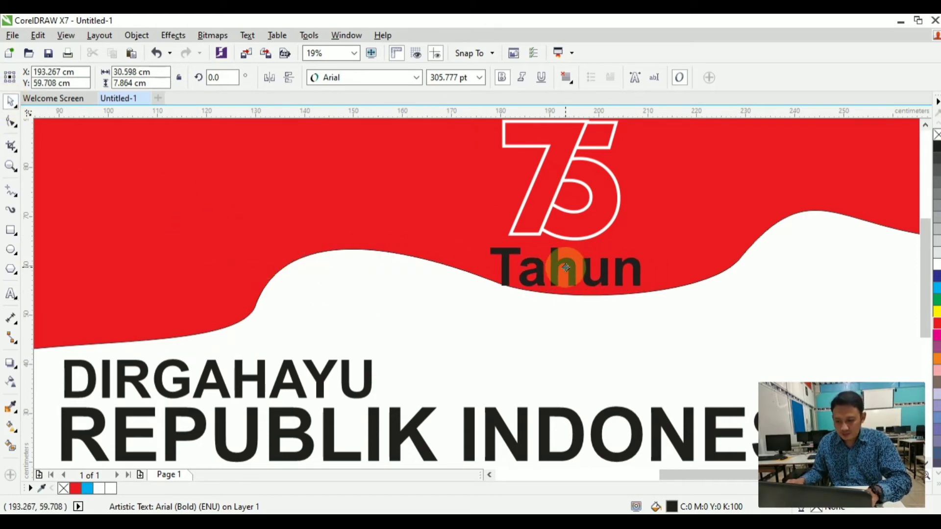
left_click_drag(644, 243, 634, 248)
left_click_drag(592, 271, 597, 266)
- Move the 75 and the Tahun text together to the banner's right end, over the lower edge of the red band
scroll(598, 267, "down", 1)
left_click_drag(500, 172, 792, 297)
left_click(882, 260)
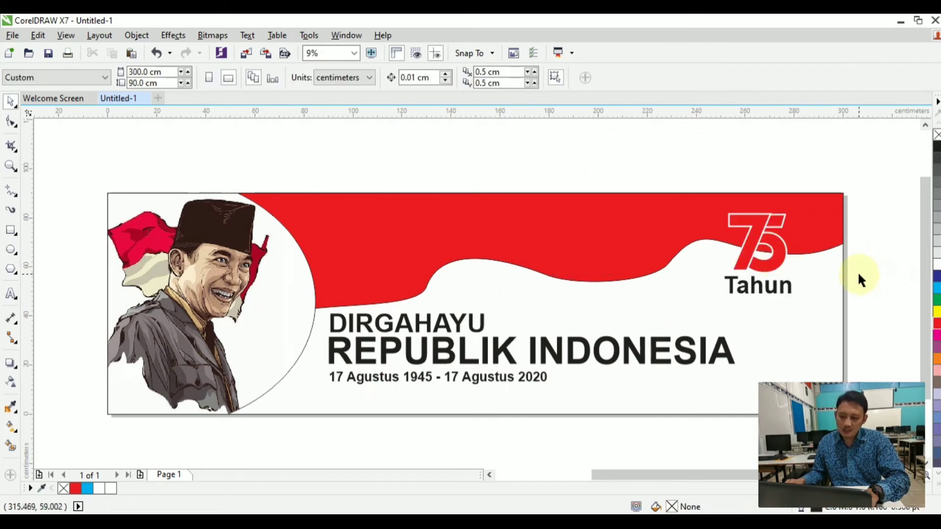
left_click_drag(716, 480, 735, 479)
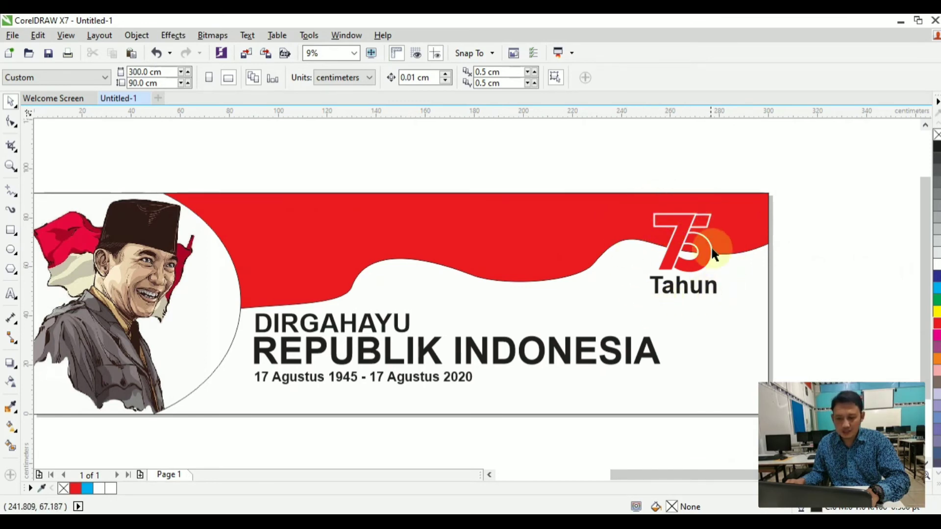
- Draw a circle about 46 cm across around the 75 Tahun emblem, with a 36 pt red outline and white fill
left_click(11, 249)
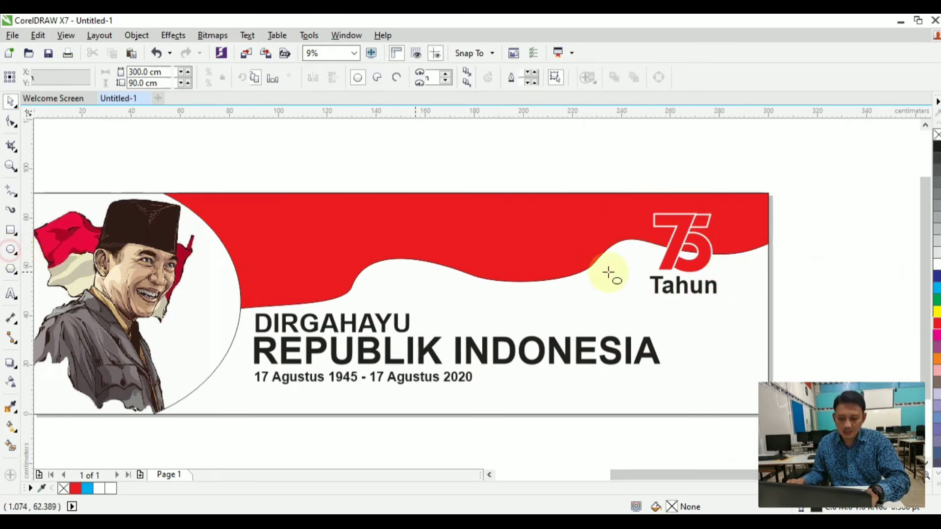
left_click_drag(632, 209, 745, 308)
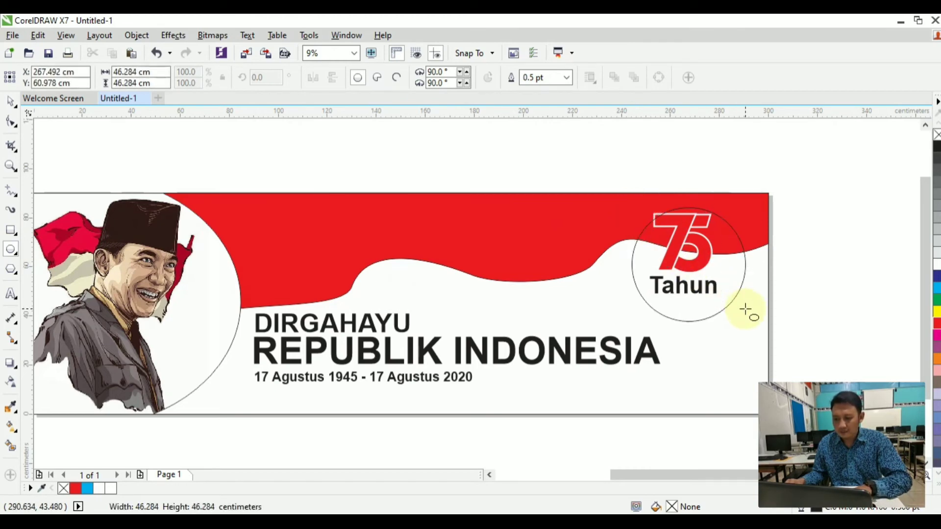
left_click(568, 78)
left_click(538, 226)
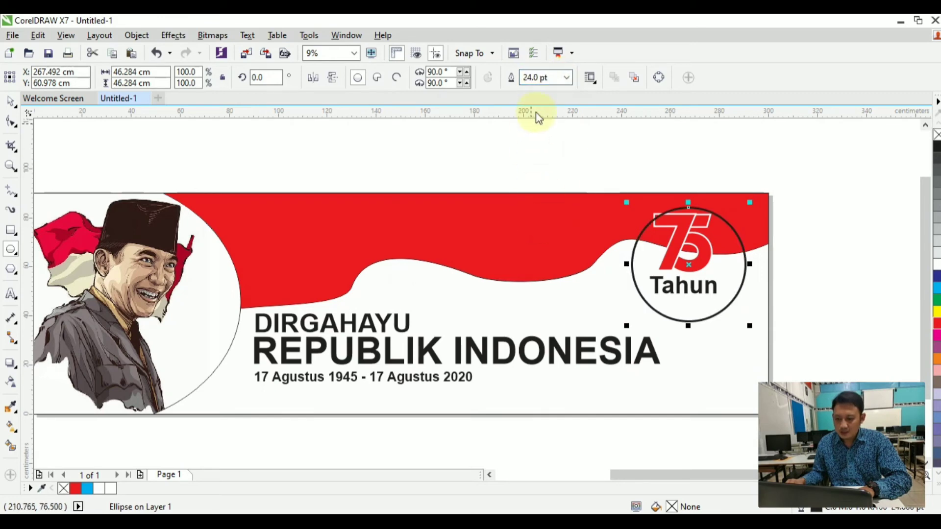
left_click(567, 78)
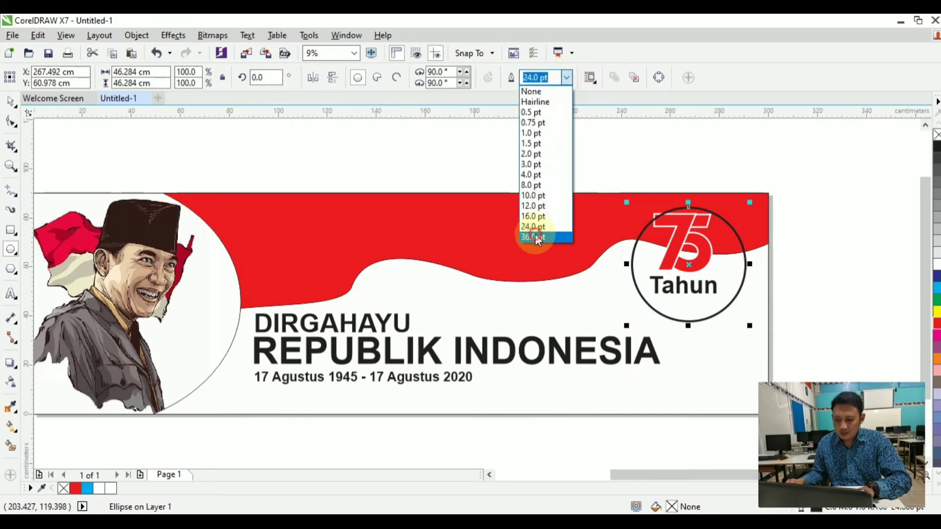
left_click(535, 237)
right_click(937, 325)
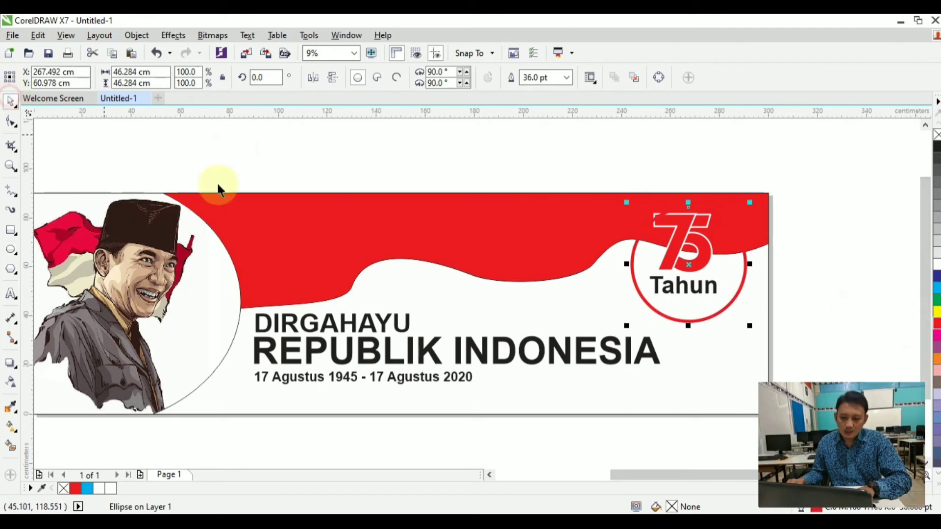
left_click(935, 266)
- Bring the 75 and the Tahun text in front of the white circle and centre them inside it
left_click_drag(819, 178, 605, 316)
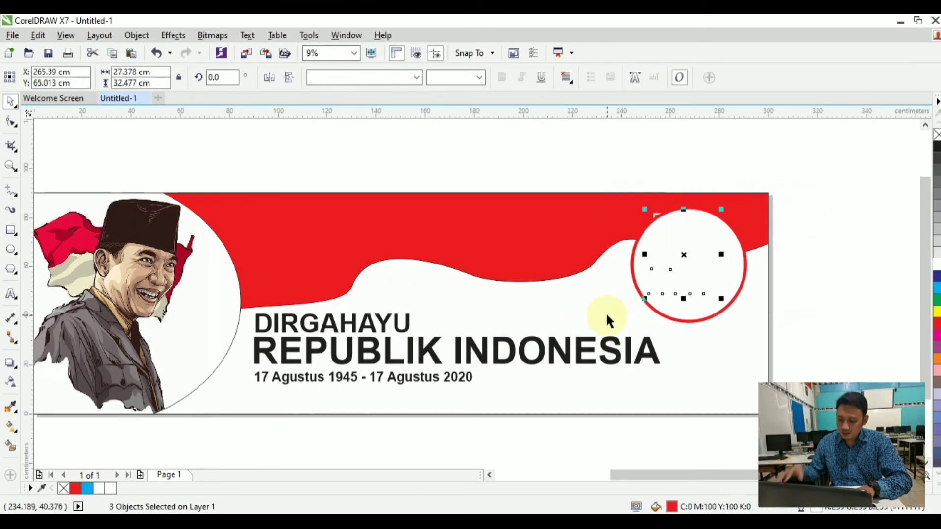
key("shift+Page_Up")
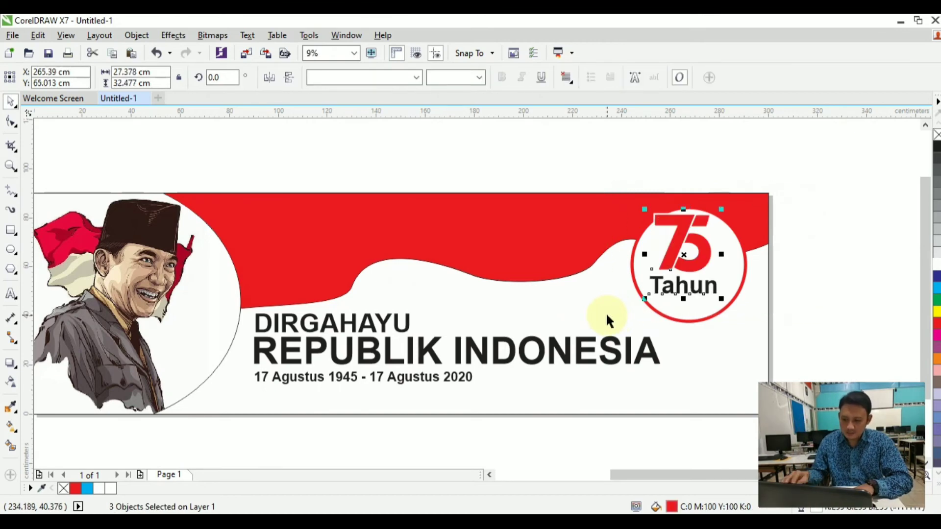
left_click_drag(676, 230, 684, 238)
left_click(814, 296)
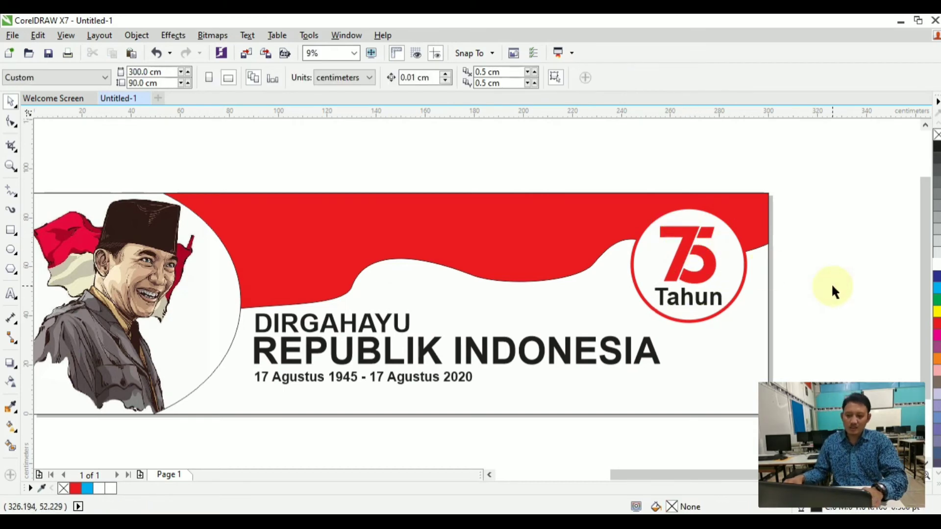
- Add an Arial text line with the greeting sender's name just above the banner's upper edge
key("z")
key("F3")
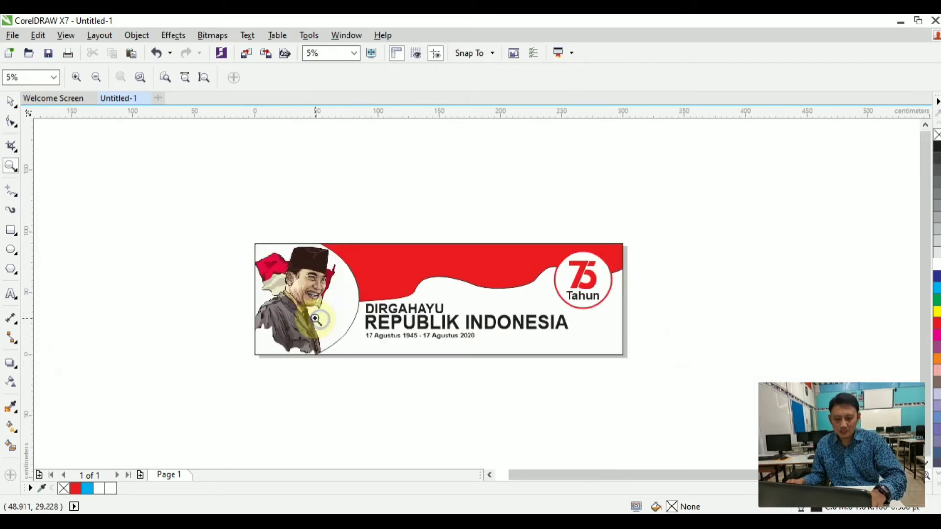
left_click_drag(234, 232, 643, 362)
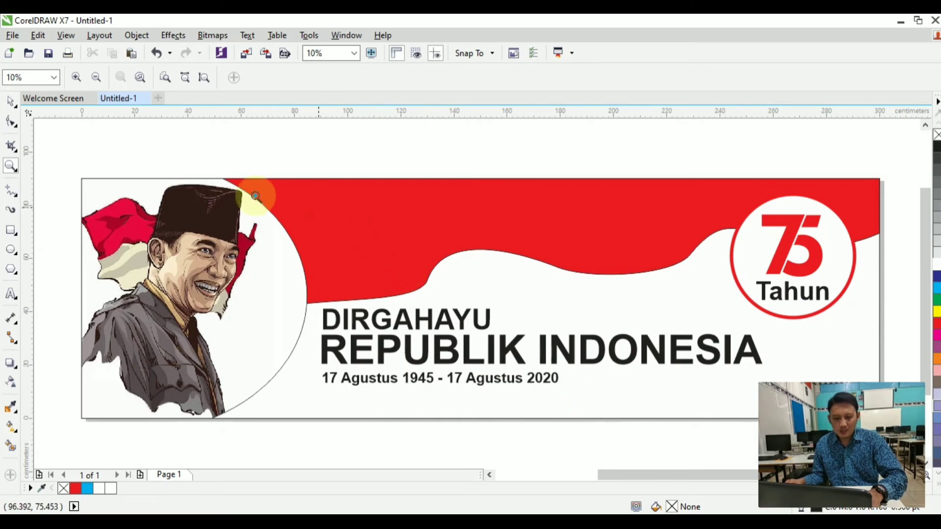
left_click(11, 101)
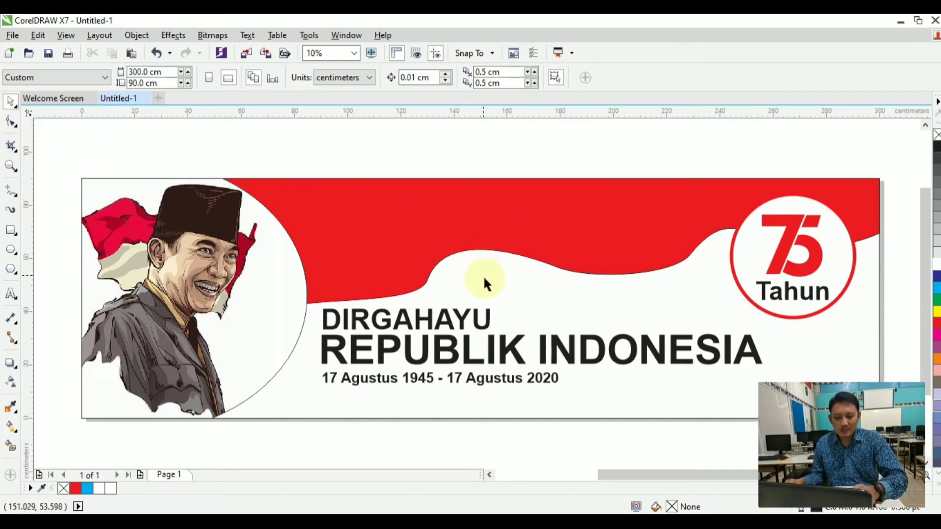
left_click(10, 294)
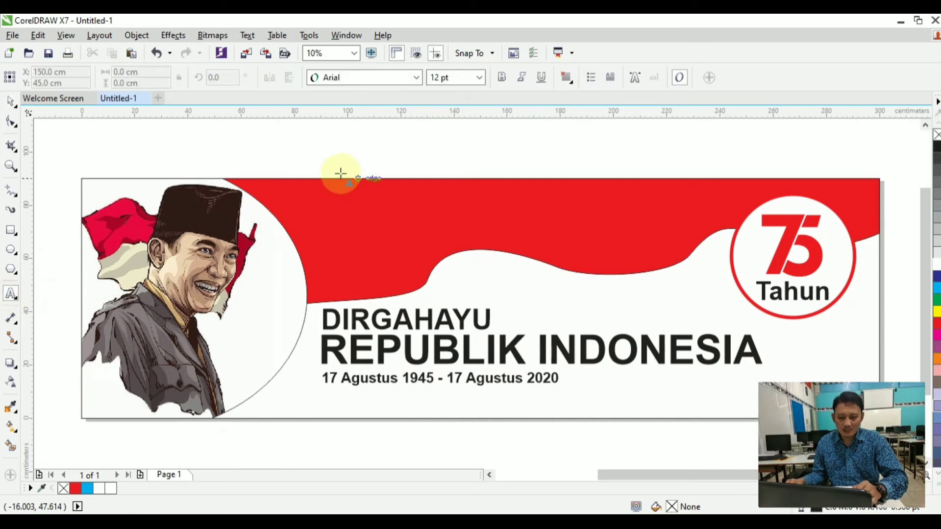
left_click(317, 162)
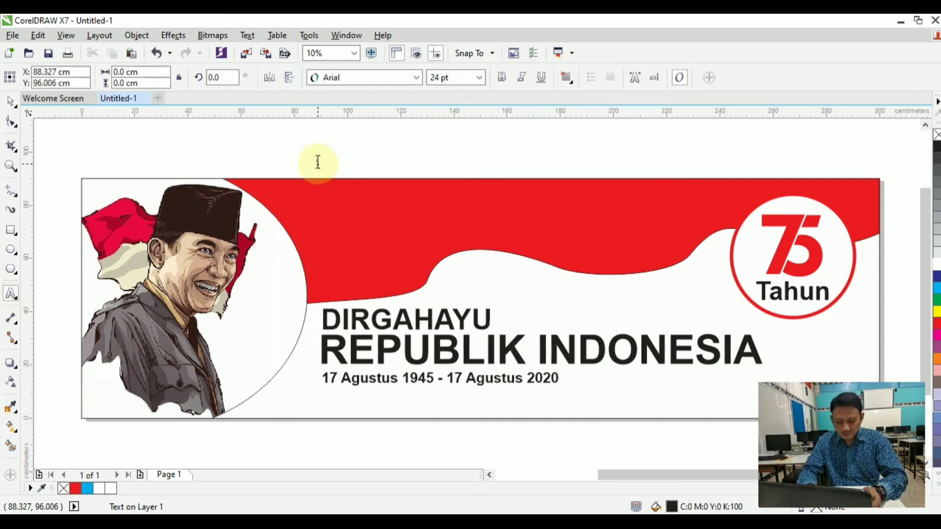
type("S")
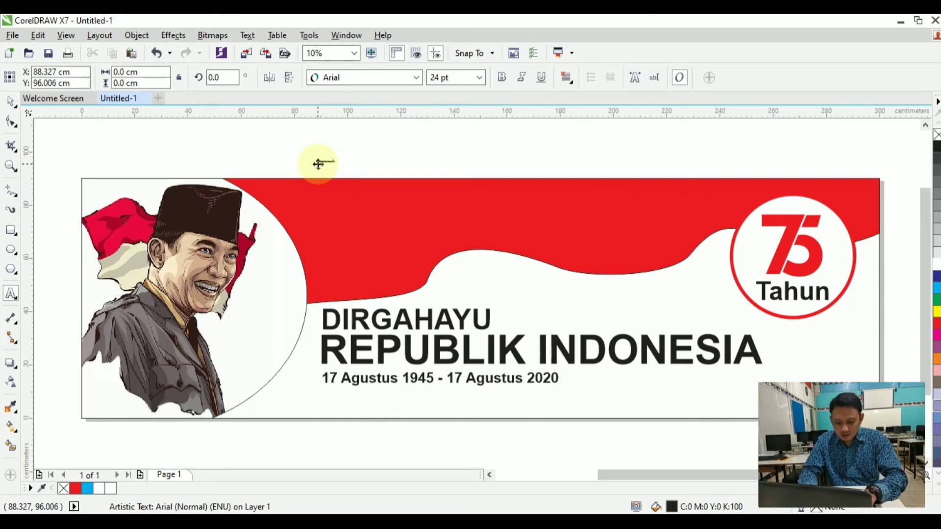
- Enlarge the sender's name to about 322 pt, move it onto the red band, and colour it white
left_click(10, 103)
left_click_drag(340, 167, 567, 255)
left_click_drag(438, 187, 437, 205)
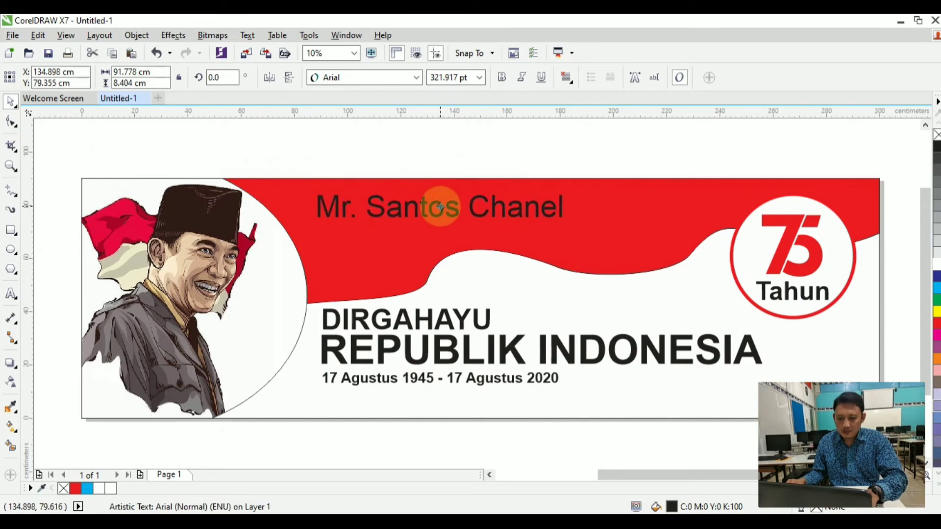
left_click(936, 265)
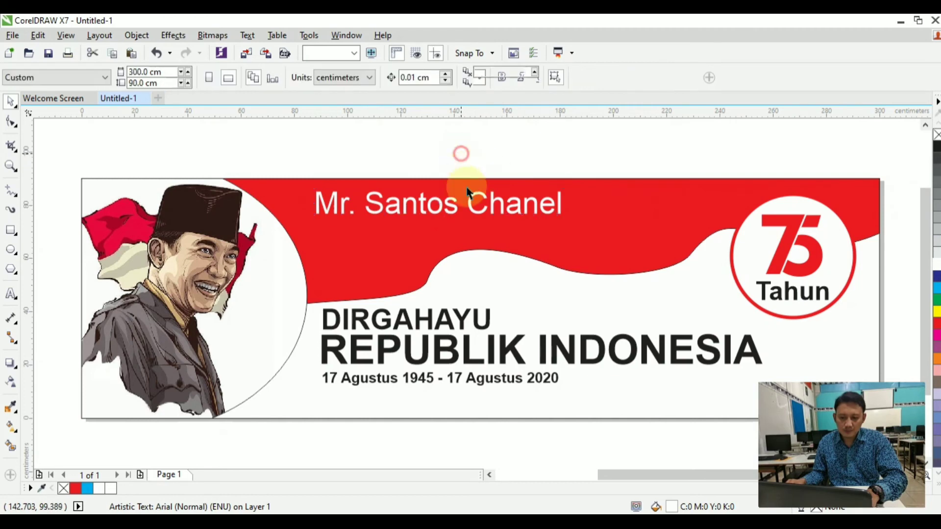
left_click(460, 164)
- Duplicate the sender's name directly below itself and replace the copy's wording with Mengucapkan:
left_click_drag(449, 212, 442, 241)
double_click(442, 241)
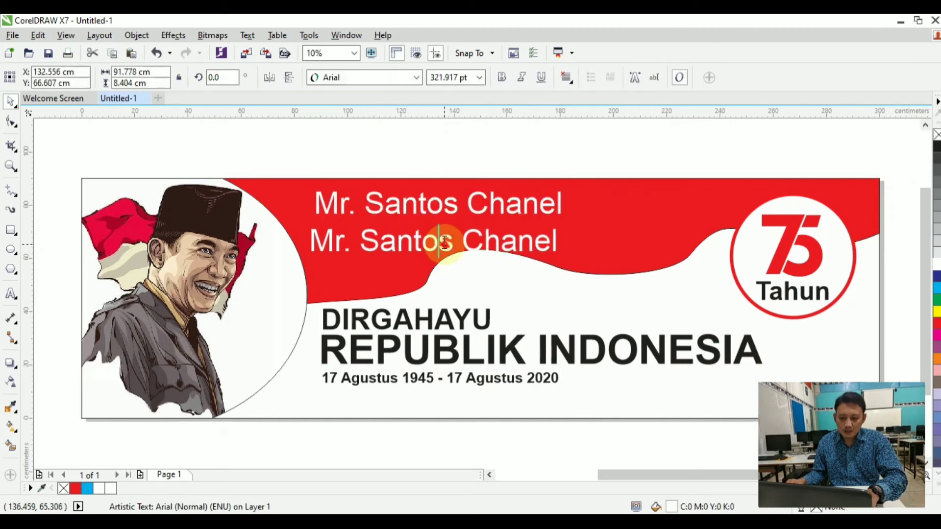
triple_click(444, 242)
type("Menguac")
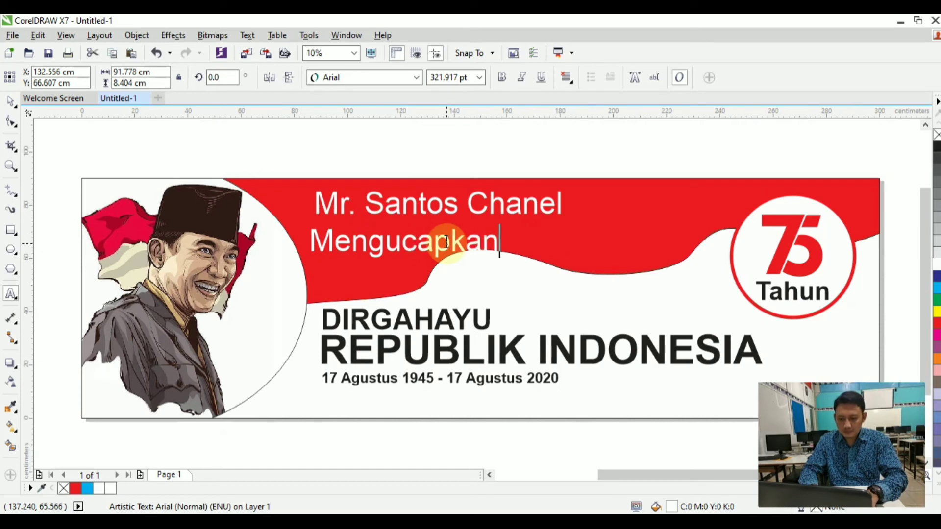
type(":")
key("ctrl+space")
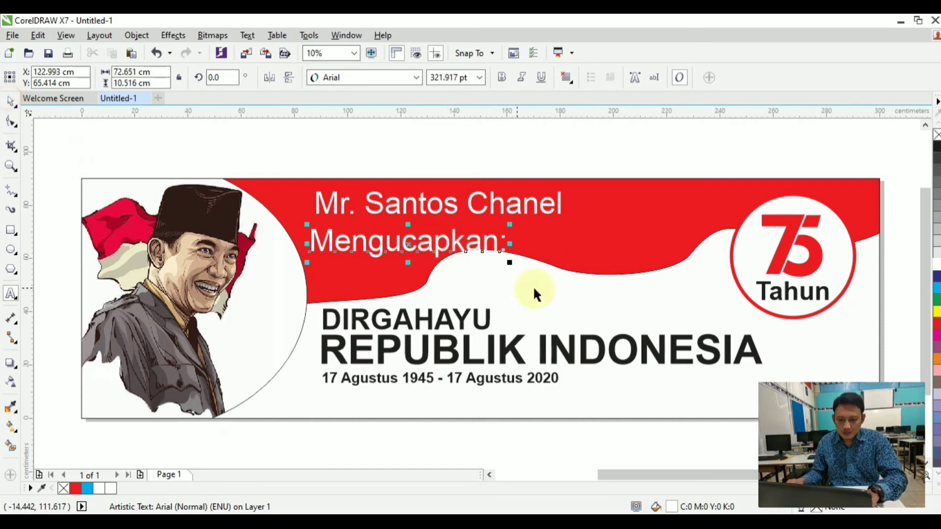
- Shrink the Mengucapkan: line and position it under the sender's name, both left-aligned above DIRGAHAYU on the red band
left_click_drag(508, 263, 471, 247)
left_click_drag(376, 236, 395, 275)
left_click(419, 220)
mouse_move(419, 219)
left_mouse_down()
mouse_move(418, 231)
mouse_move(430, 232)
left_mouse_up()
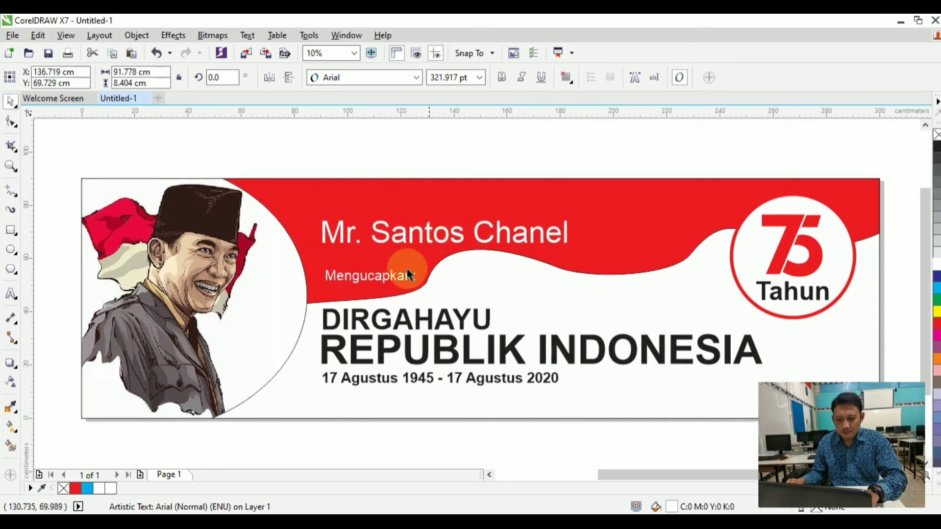
left_click_drag(387, 283, 384, 268)
left_click(366, 157)
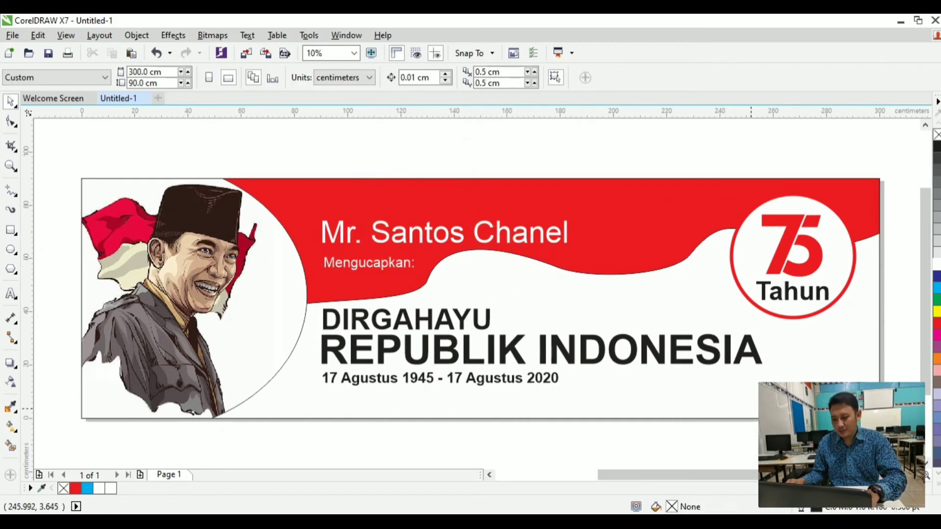
- Remove the outline from the wavy red band
left_click_drag(688, 485, 693, 420)
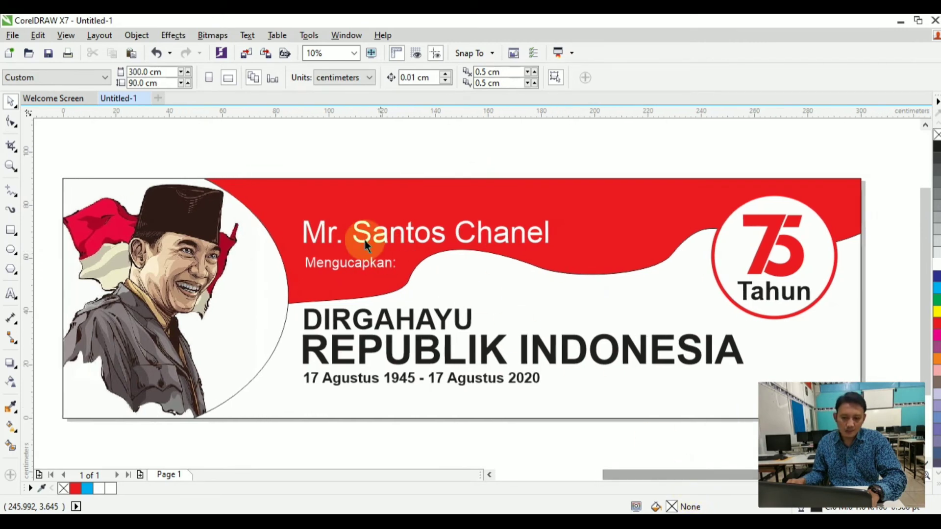
left_click(561, 274)
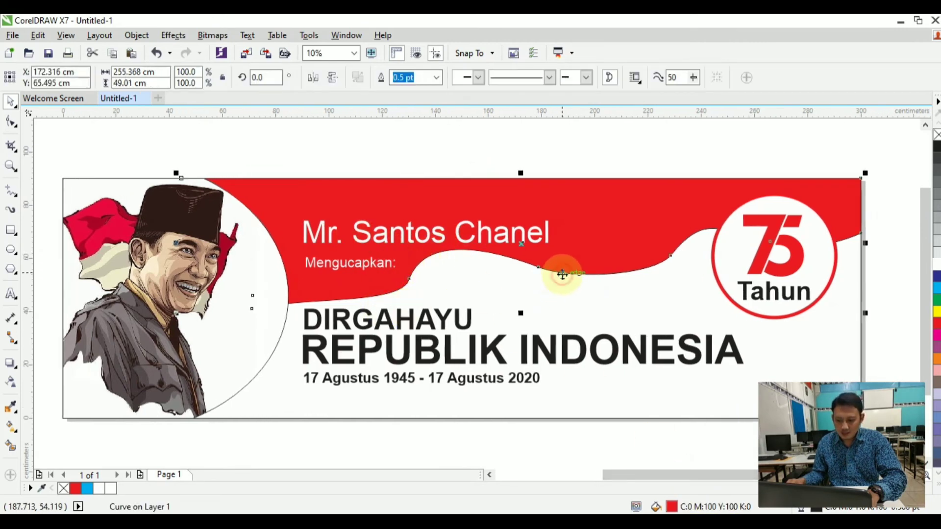
right_click(936, 138)
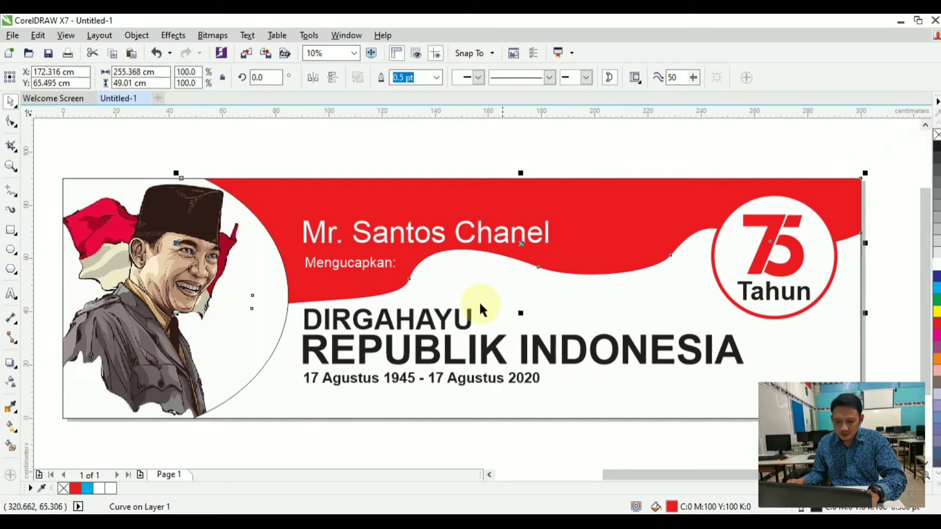
left_click(610, 163)
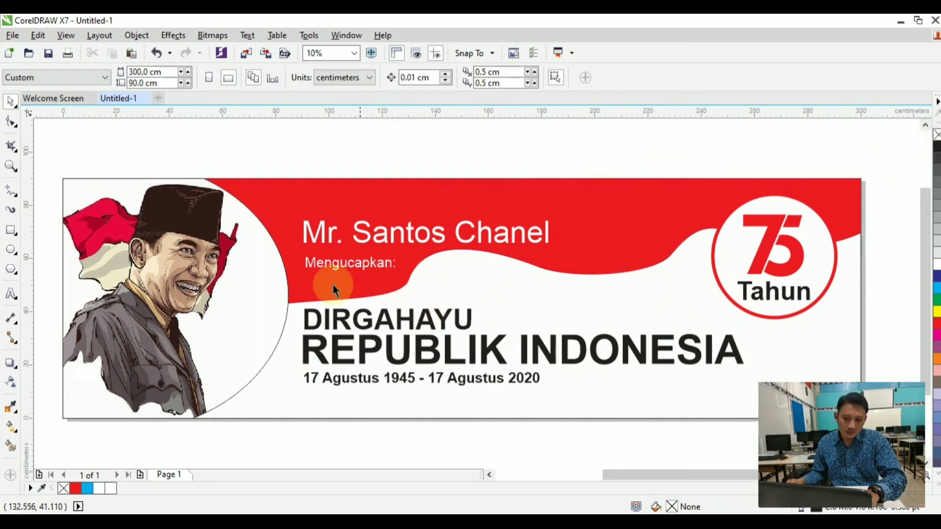
- Give the curved portrait frame a 36 pt red outline
left_click(249, 346)
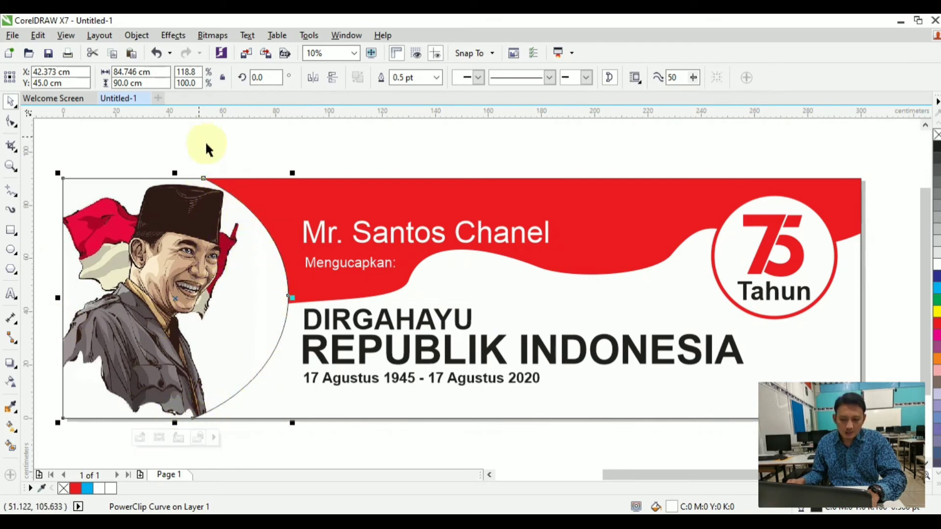
left_click(436, 78)
left_click(405, 240)
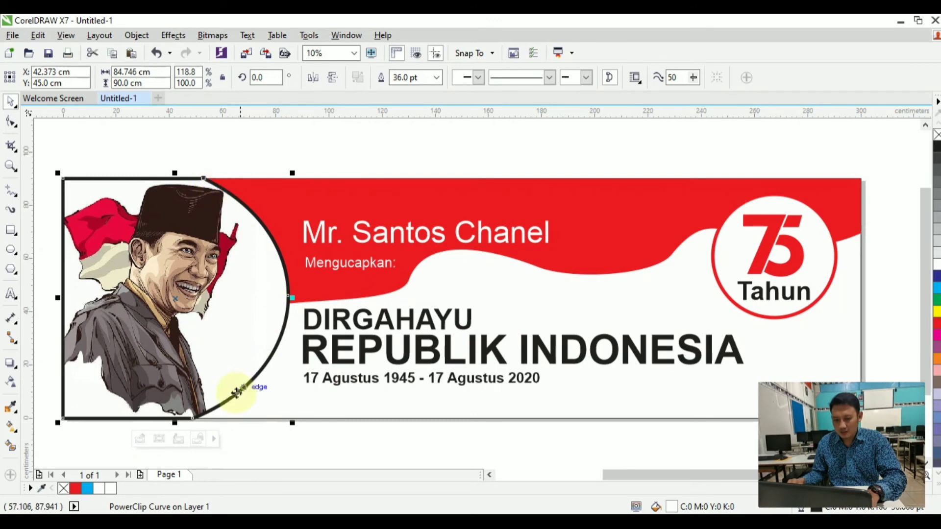
right_click(935, 323)
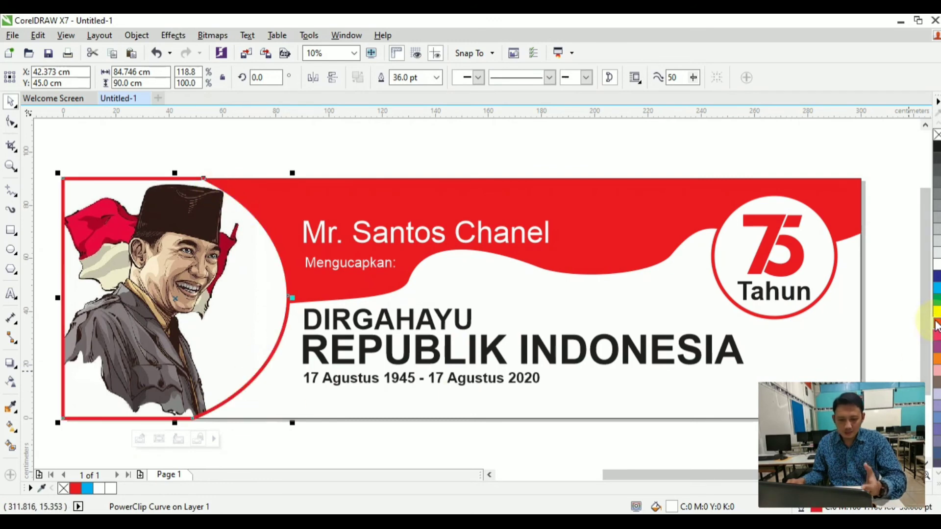
left_click(189, 169)
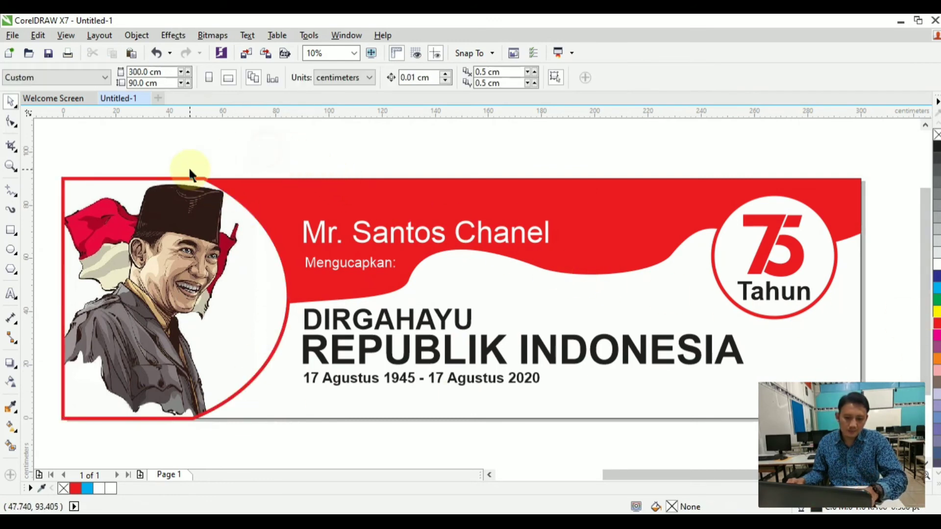
- Add a page-sized 300 x 90 cm rectangle with a 36 pt black outline and bring it to the front
scroll(59, 175, "up", 2)
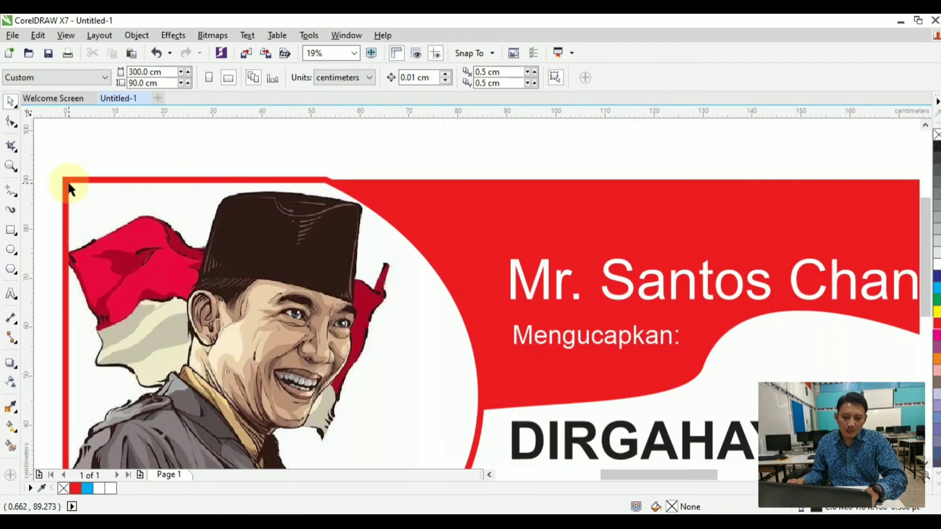
scroll(108, 192, "down", 2)
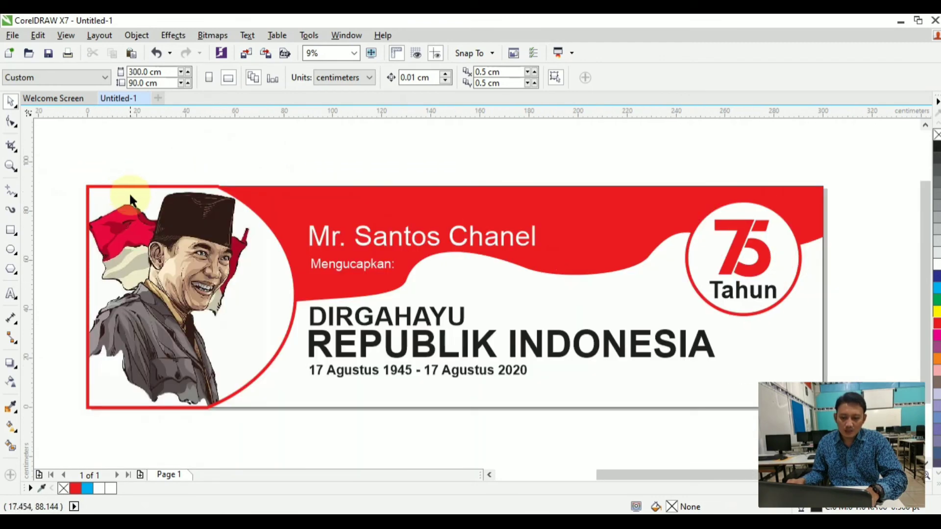
double_click(11, 232)
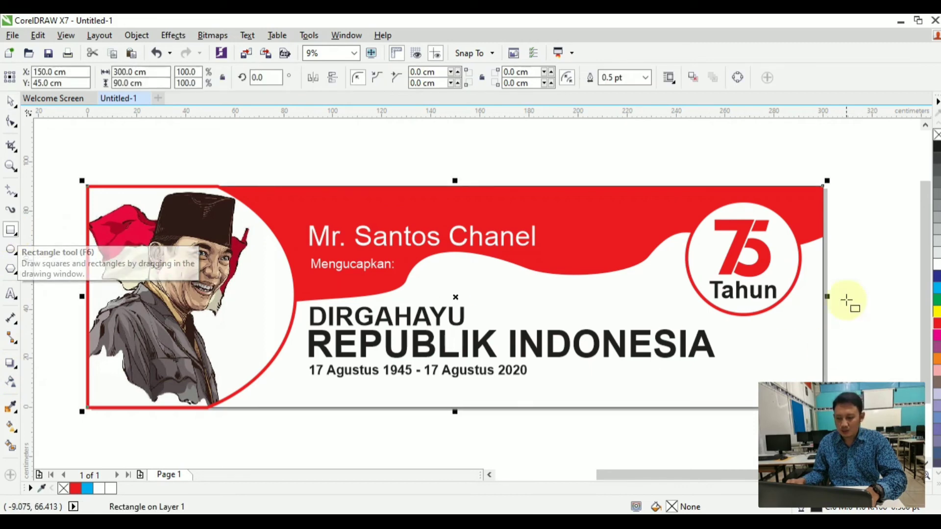
right_click(937, 146)
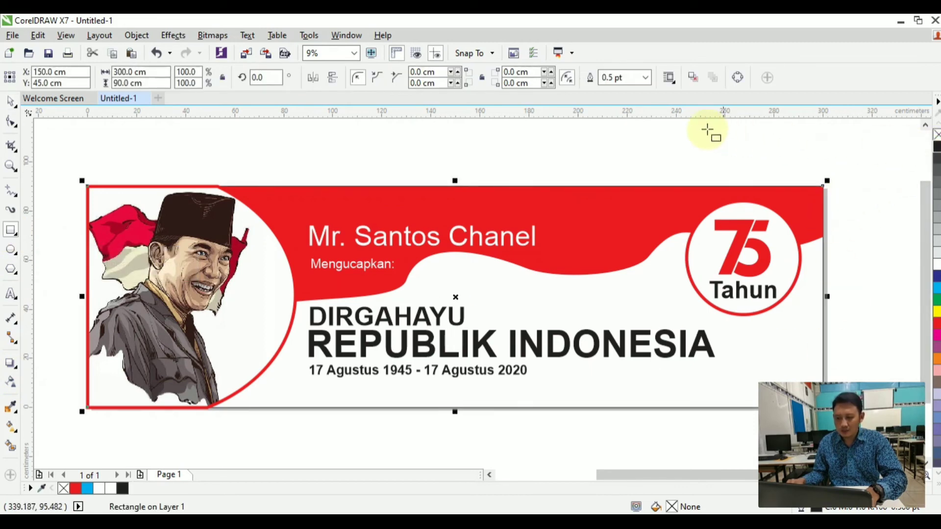
left_click(646, 77)
left_click(623, 234)
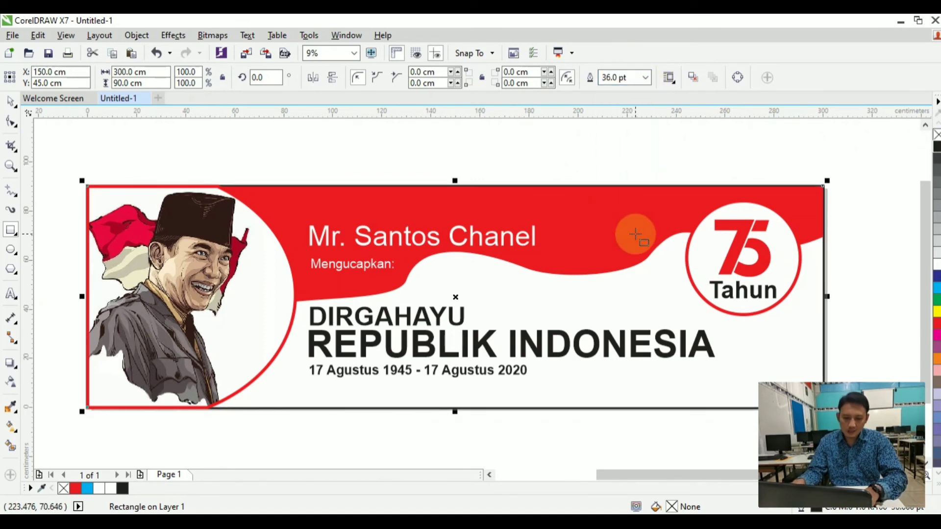
key("shift+Page_Up")
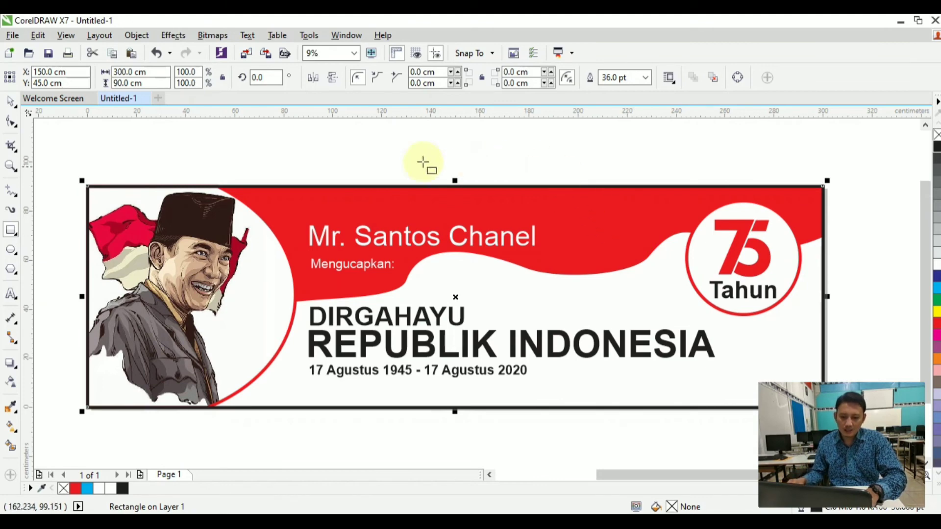
- Add the artistic text Indonesia in the blank area above the banner
left_click(11, 165)
left_click_drag(102, 180, 837, 431)
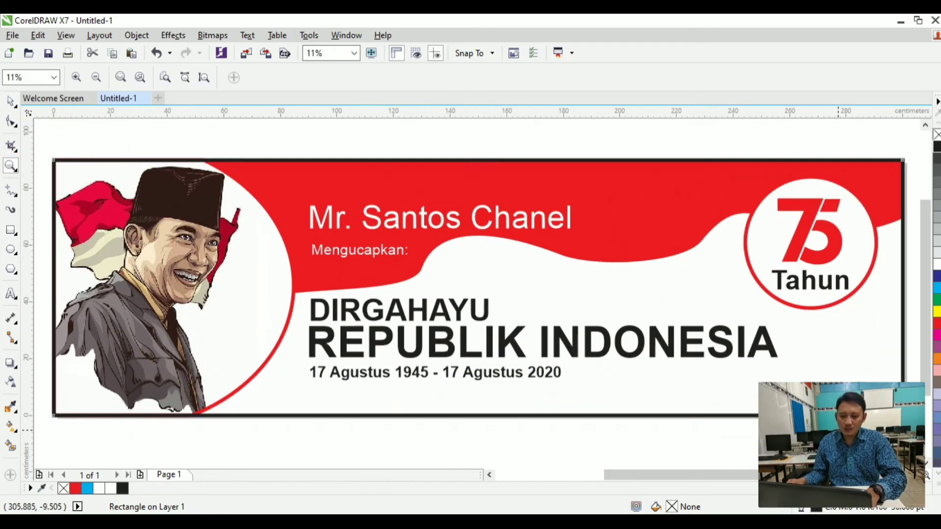
left_click(8, 102)
left_click(111, 136)
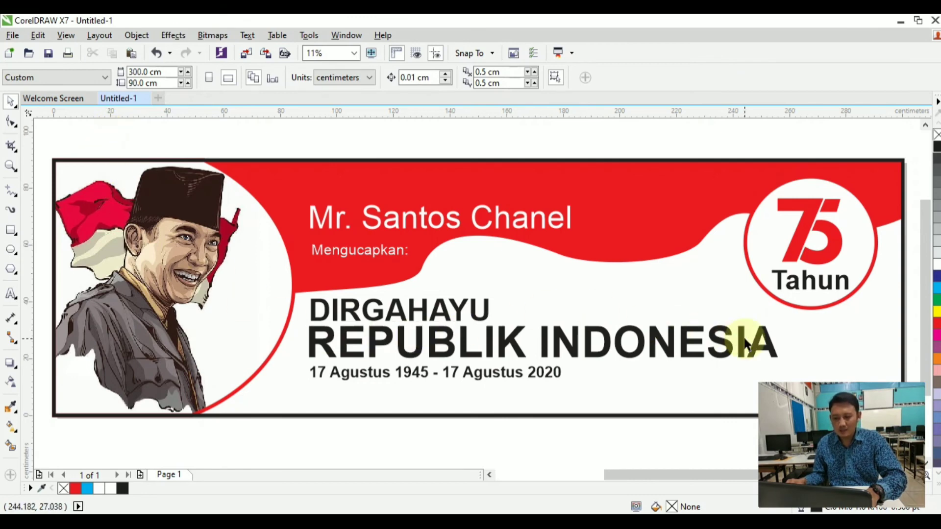
left_click(11, 294)
left_click(387, 153)
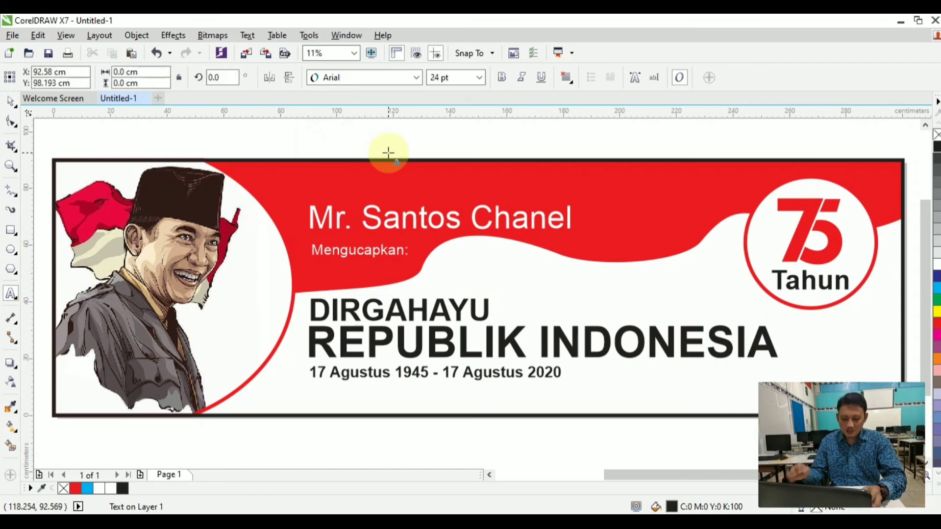
type("sa")
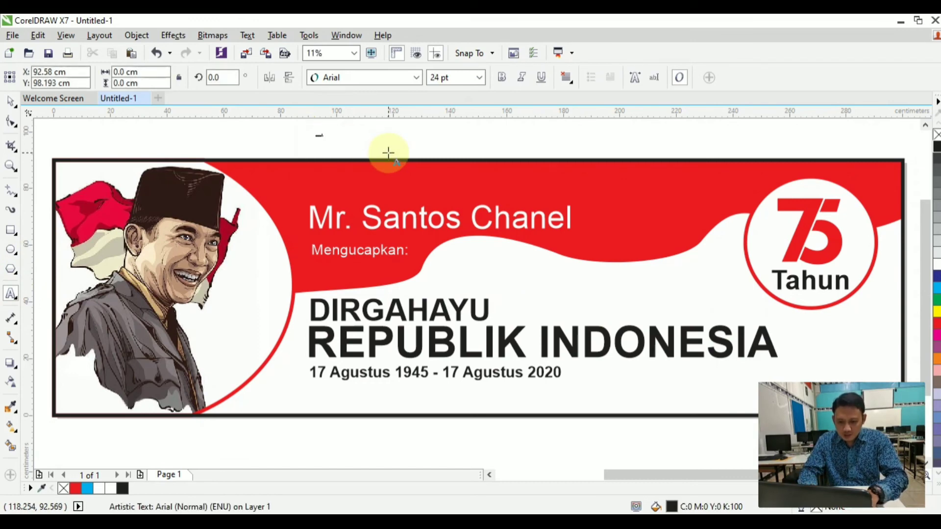
left_click(11, 101)
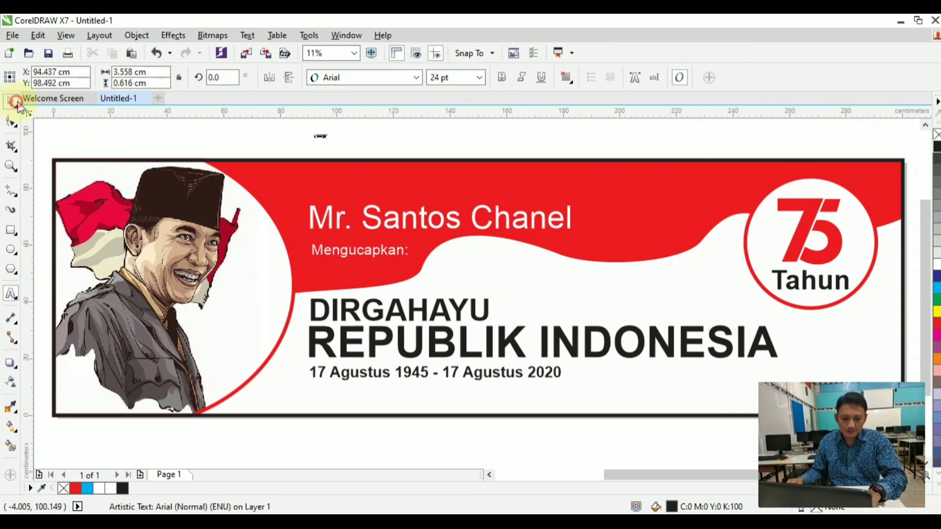
- Make the Indonesia text bold, resize it to about 364 pt and place it across the red band's lower edge
left_click_drag(334, 142, 530, 237)
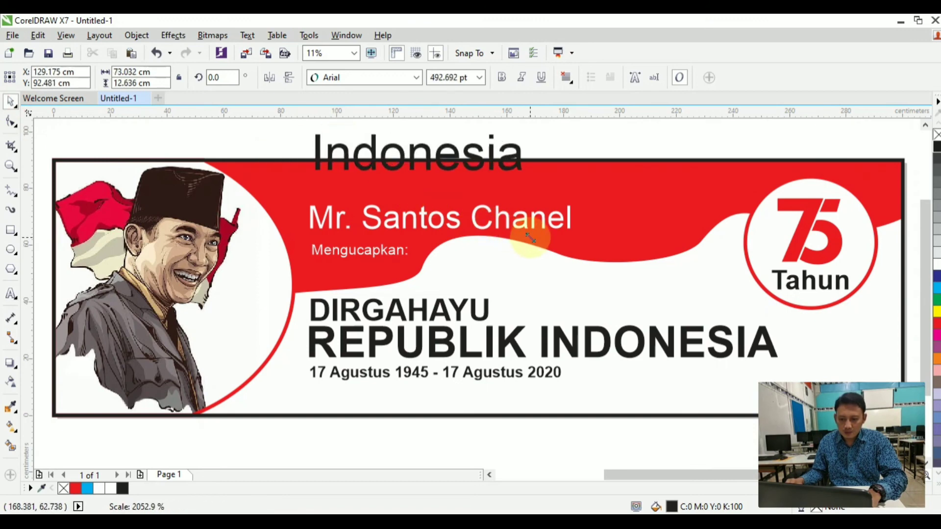
left_click(501, 78)
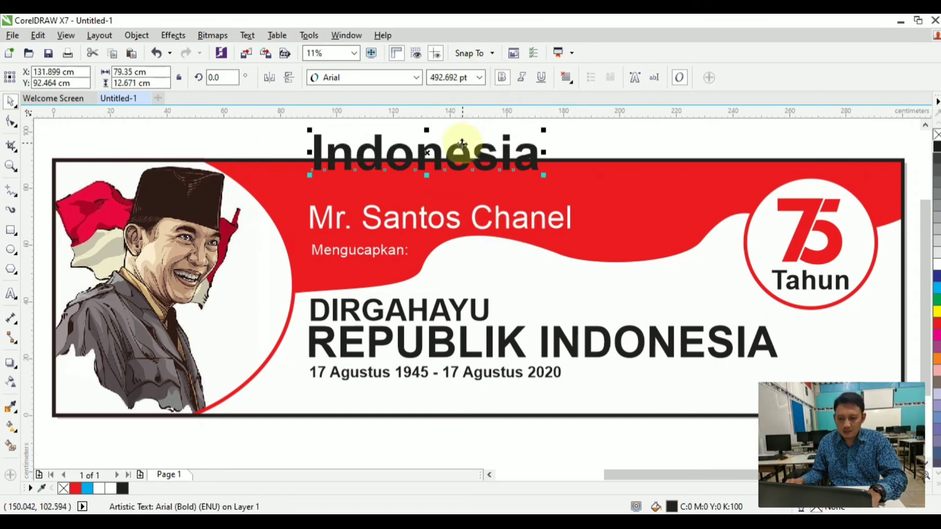
left_click_drag(428, 151, 595, 256)
left_click_drag(705, 237, 684, 252)
left_click_drag(598, 267, 629, 261)
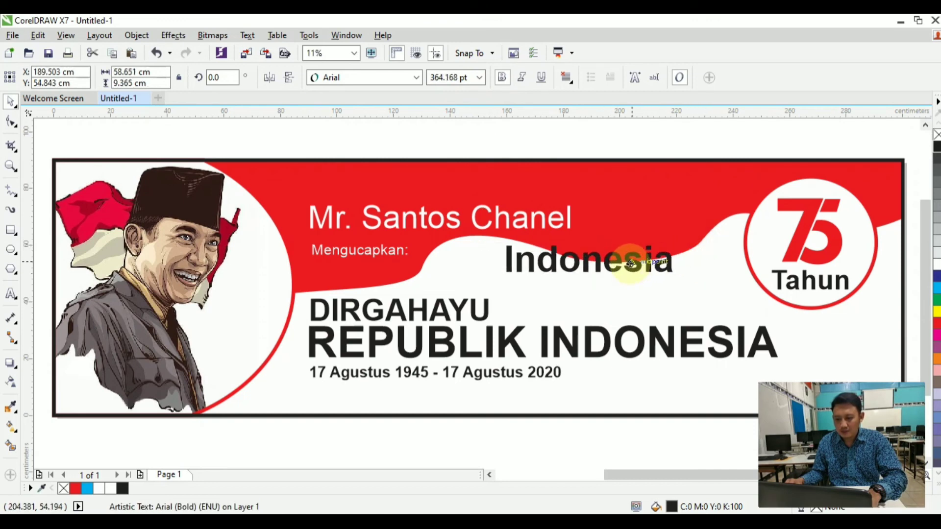
- Duplicate the Indonesia text directly below the original and change the copy's wording to Bangkit
left_click(558, 257)
left_click_drag(555, 259, 569, 293)
right_click(569, 293)
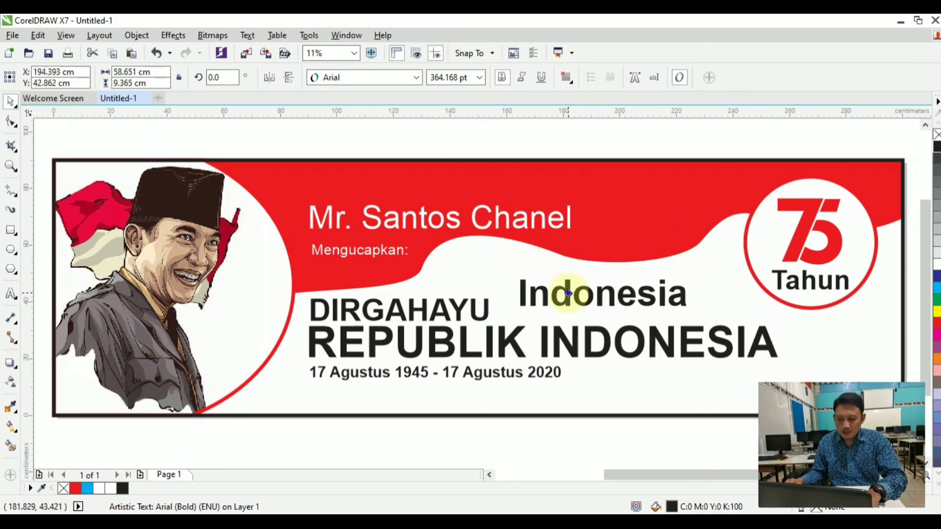
double_click(569, 298)
key("ctrl+a")
type("Bangkit")
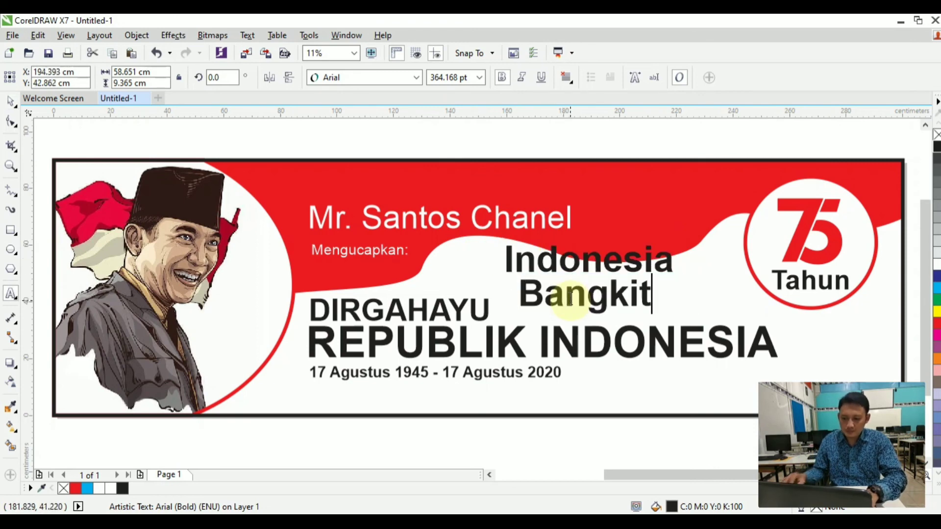
key("ctrl+space")
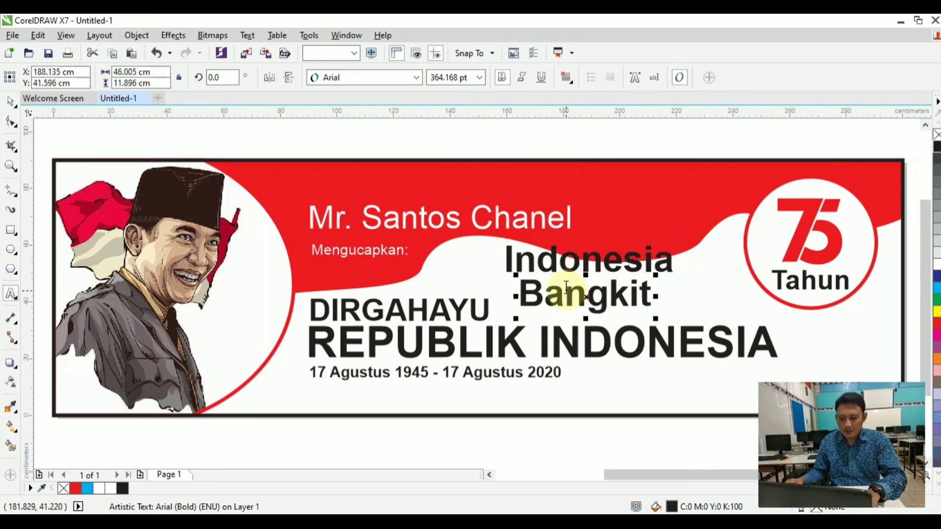
- Reword the Bangkit text as Bisa and centre it closely beneath Indonesia
left_click_drag(553, 296, 652, 298)
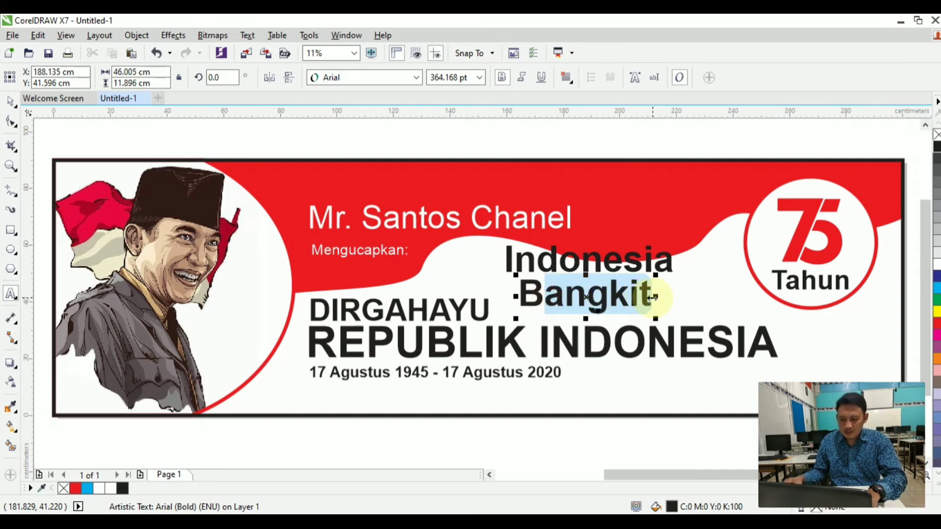
type("isa")
left_click(11, 102)
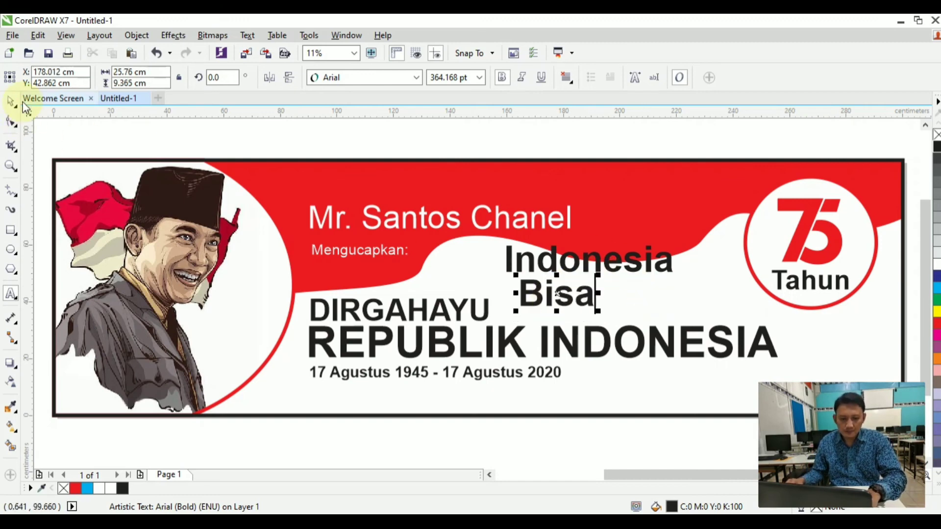
left_click_drag(556, 294, 590, 289)
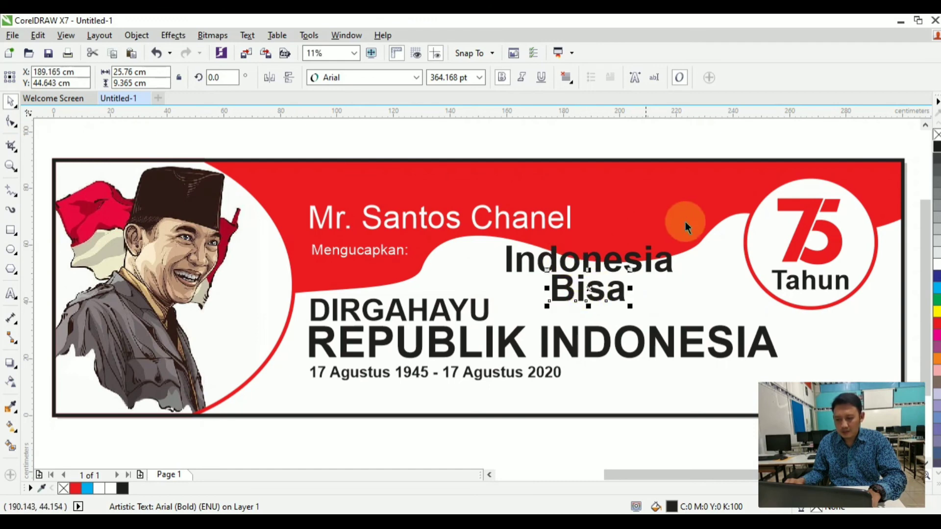
- Rotate Indonesia and Bisa together about 22.5° counterclockwise and enlarge them to about 396 pt across the red band's edge
left_click(671, 270, "shift")
left_click_drag(627, 257, 669, 267)
left_click(670, 267)
left_click_drag(721, 247, 686, 225)
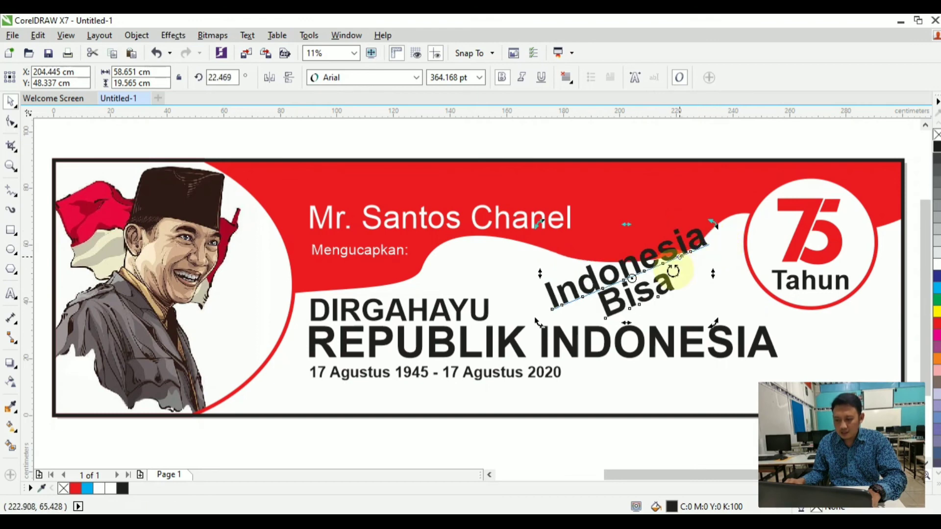
left_click(711, 234)
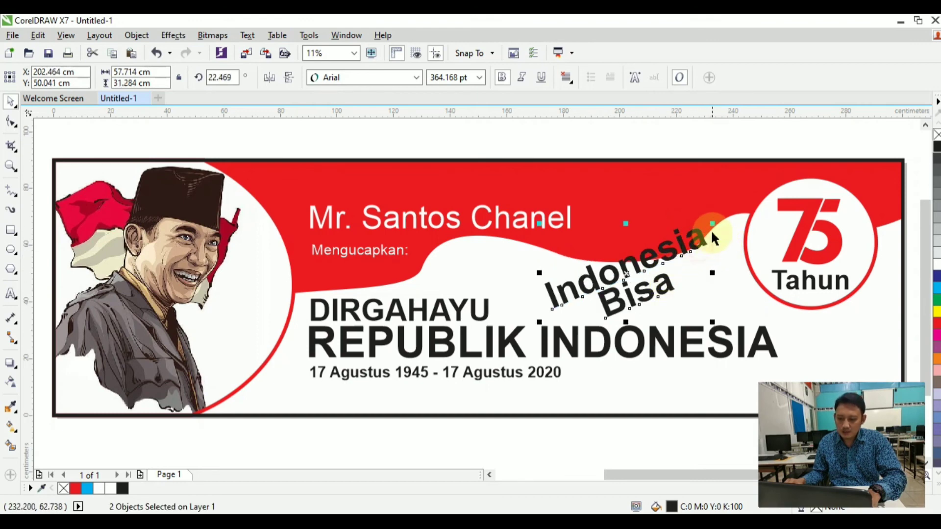
left_click_drag(713, 224, 728, 216)
left_click_drag(684, 247, 671, 235)
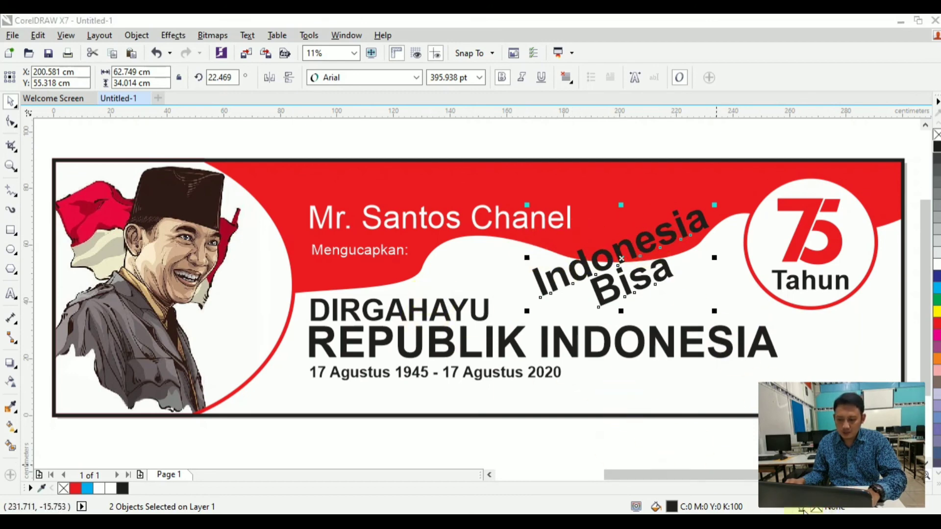
- Give the Indonesia and Bisa texts a 36 pt white outline placed behind the fill
double_click(815, 509)
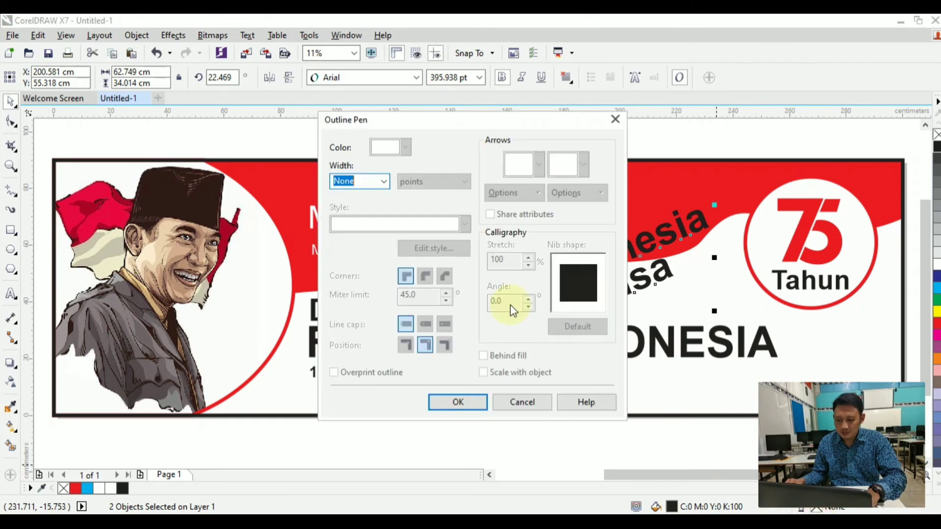
left_click(386, 182)
left_click(362, 336)
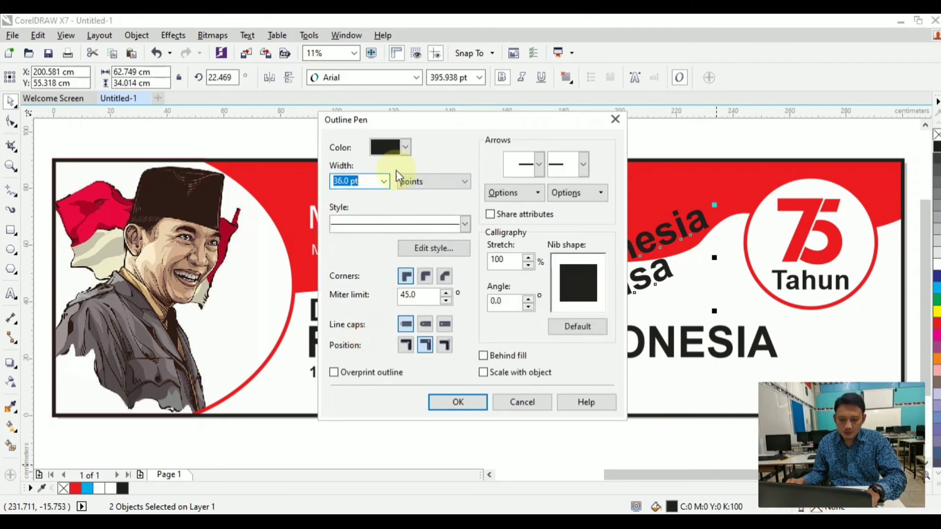
left_click(403, 147)
left_click(420, 173)
left_click(481, 356)
left_click(463, 403)
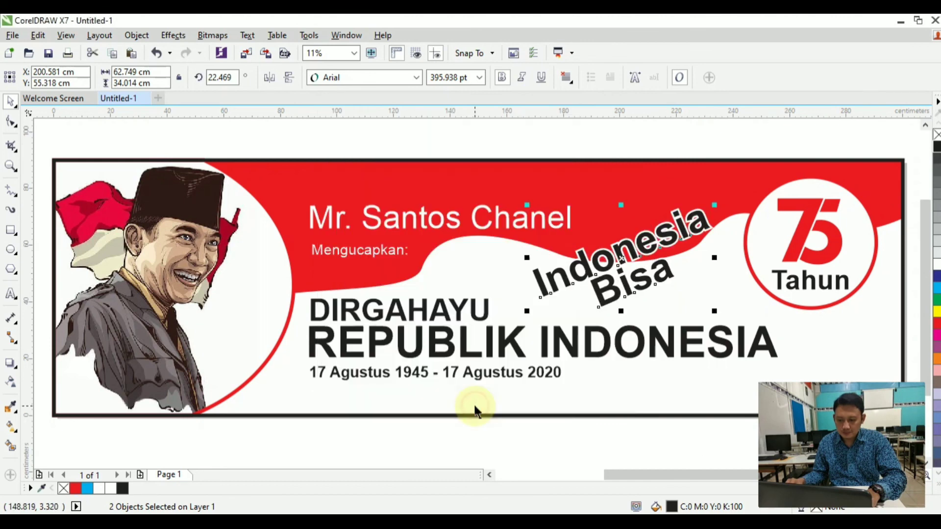
left_click(627, 142)
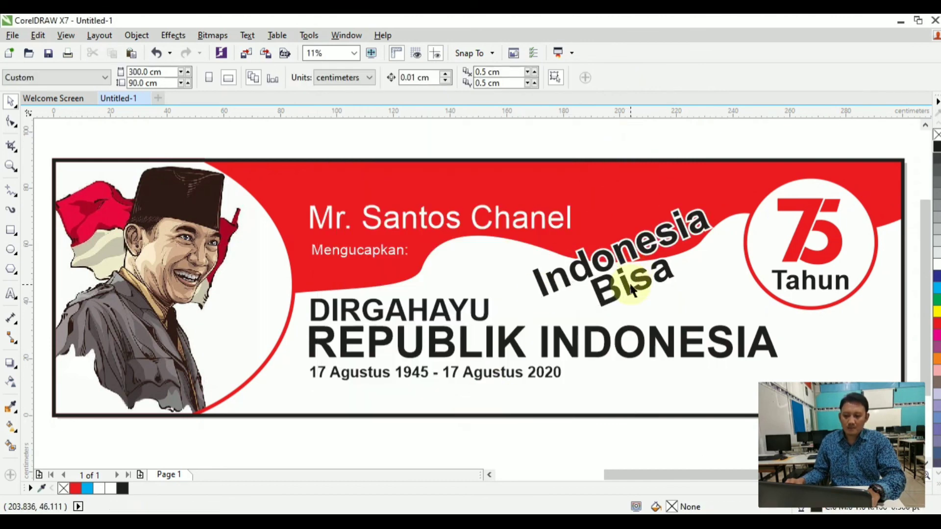
- Change the font of both slogan texts to Harlow Solid Italic and nudge them slightly up on the band
left_click(627, 252)
left_click(629, 289, "shift")
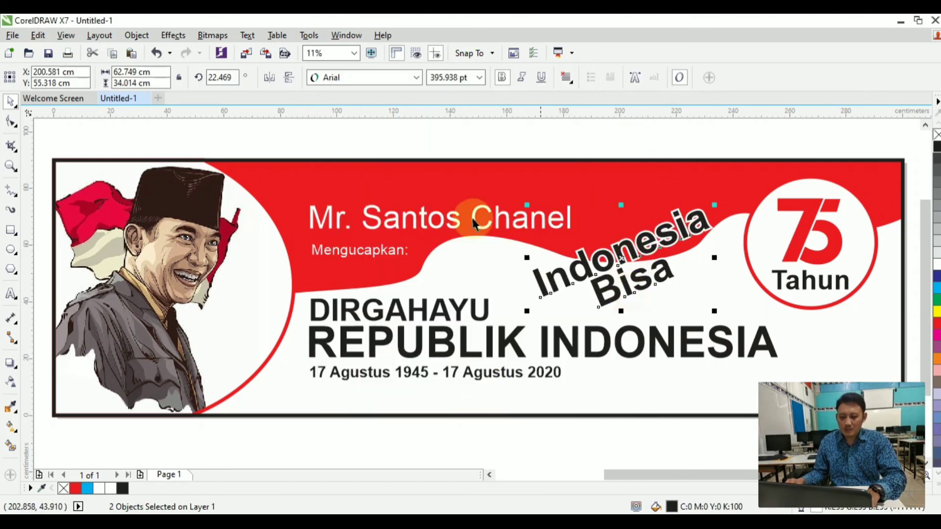
left_click(354, 79)
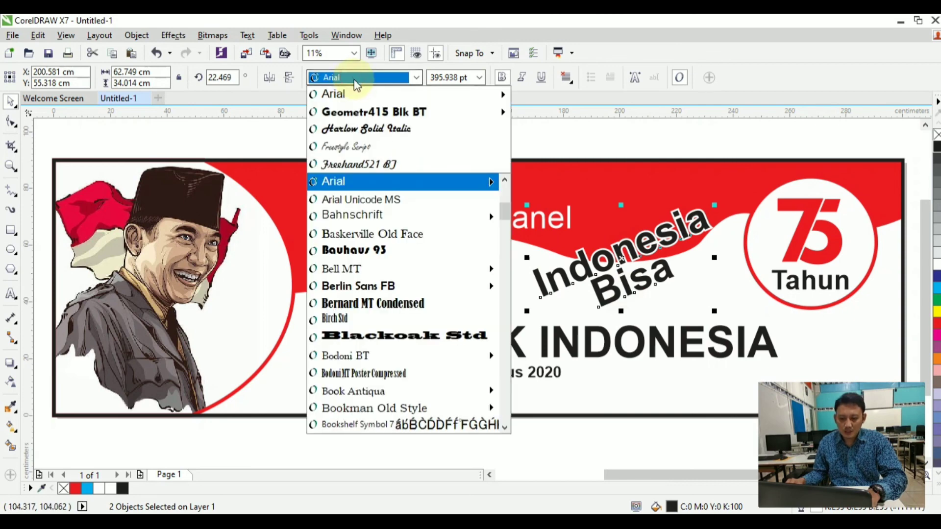
left_click(356, 129)
left_click_drag(658, 243, 668, 232)
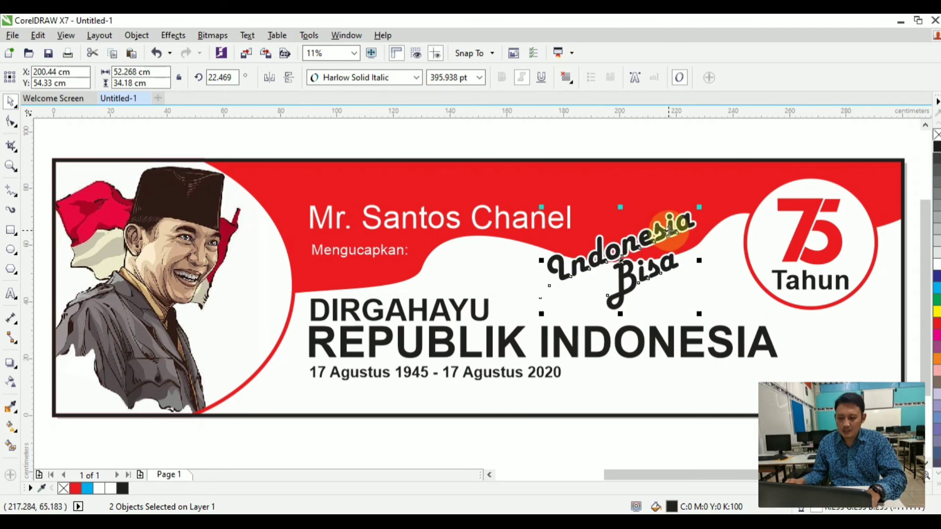
left_click(666, 143)
left_click(10, 168)
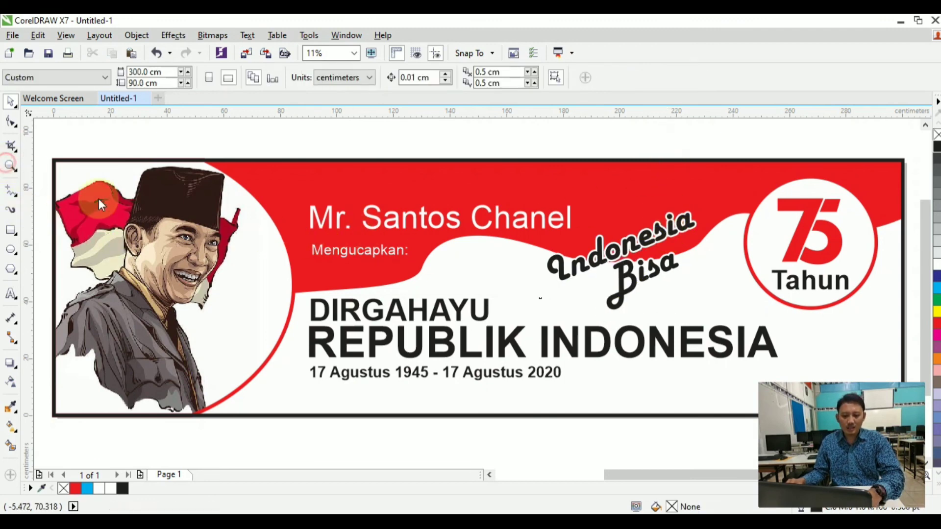
scroll(224, 220, "down", 1)
left_click_drag(80, 183, 847, 421)
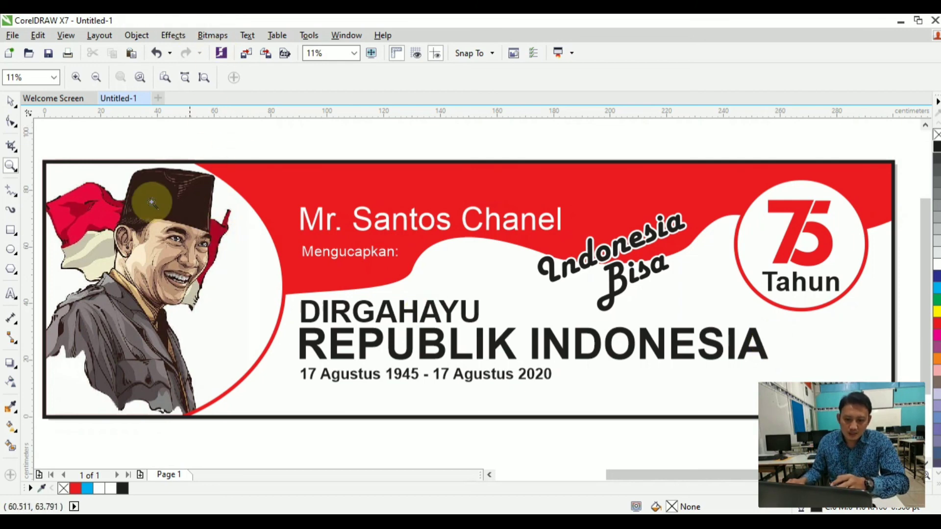
left_click(10, 101)
left_click(139, 235)
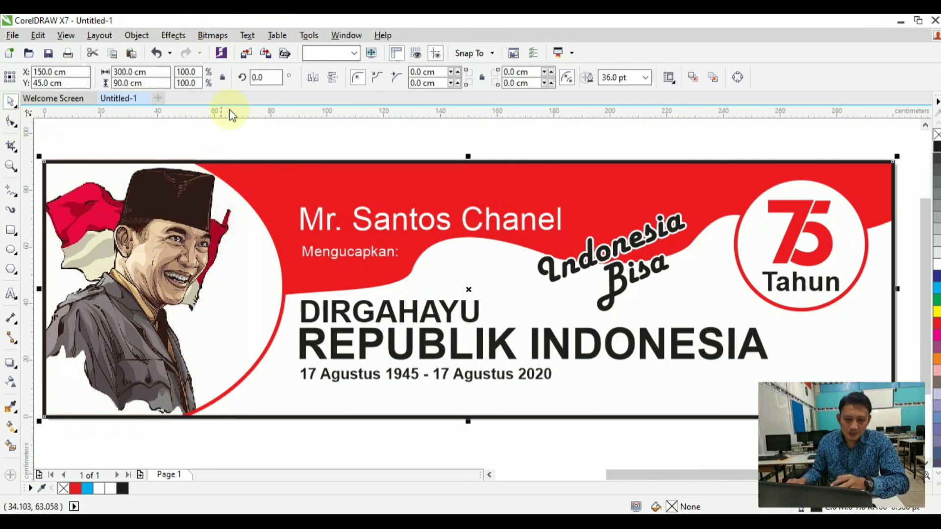
left_click(219, 39)
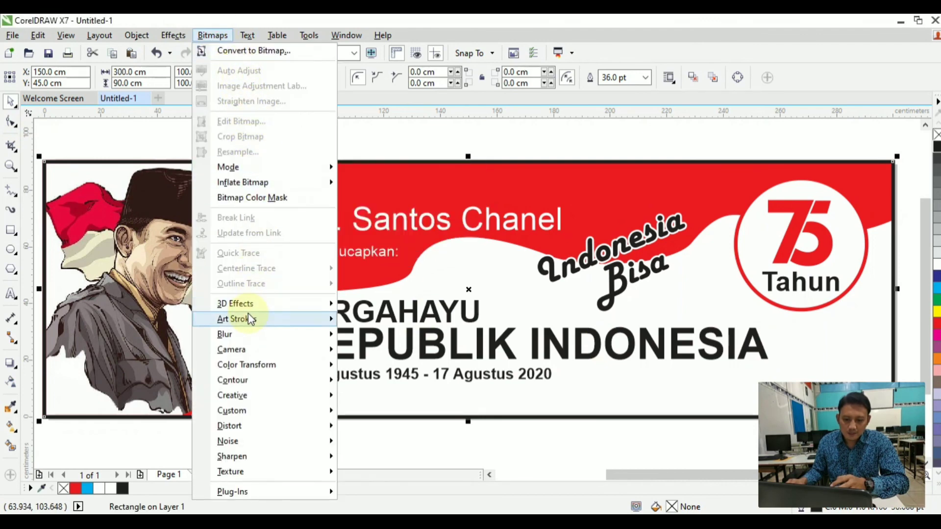
left_click(413, 142)
left_click(413, 140)
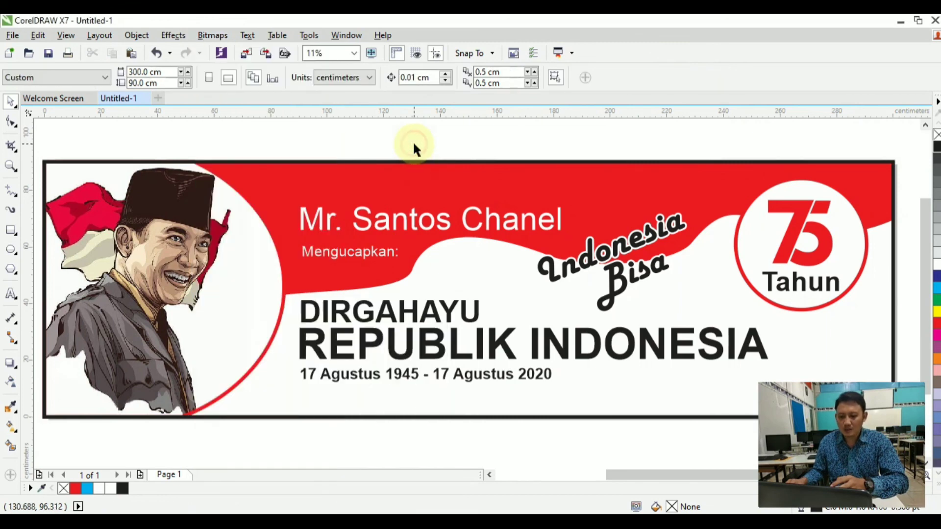